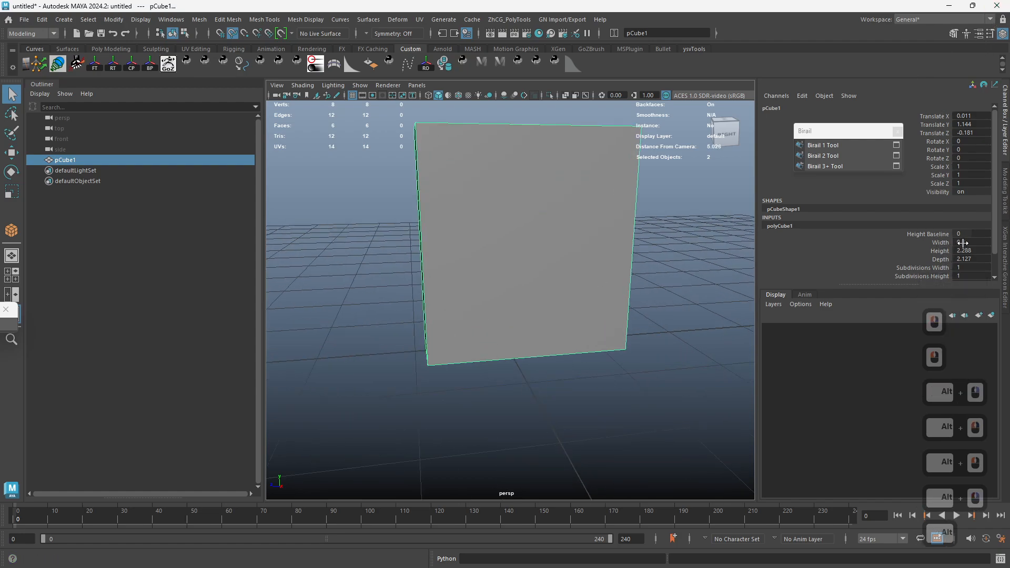
# Step: Set the cube's Translate X and Translate Z to 0
pyautogui.click(973, 133)
pyautogui.keyDown('ctrl'); pyautogui.click(974, 115); pyautogui.keyUp('ctrl')
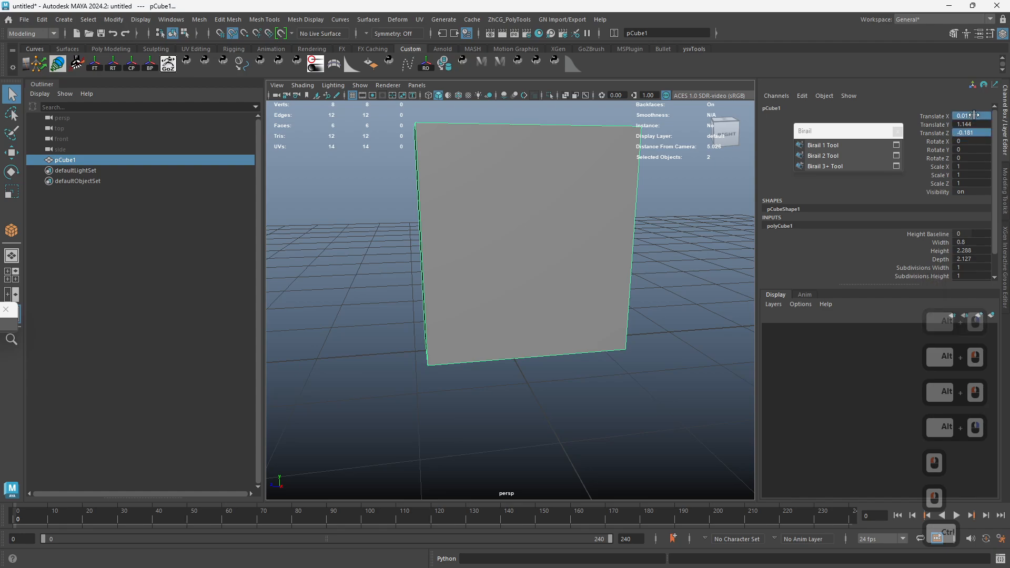
pyautogui.write('0')
pyautogui.press('Return')
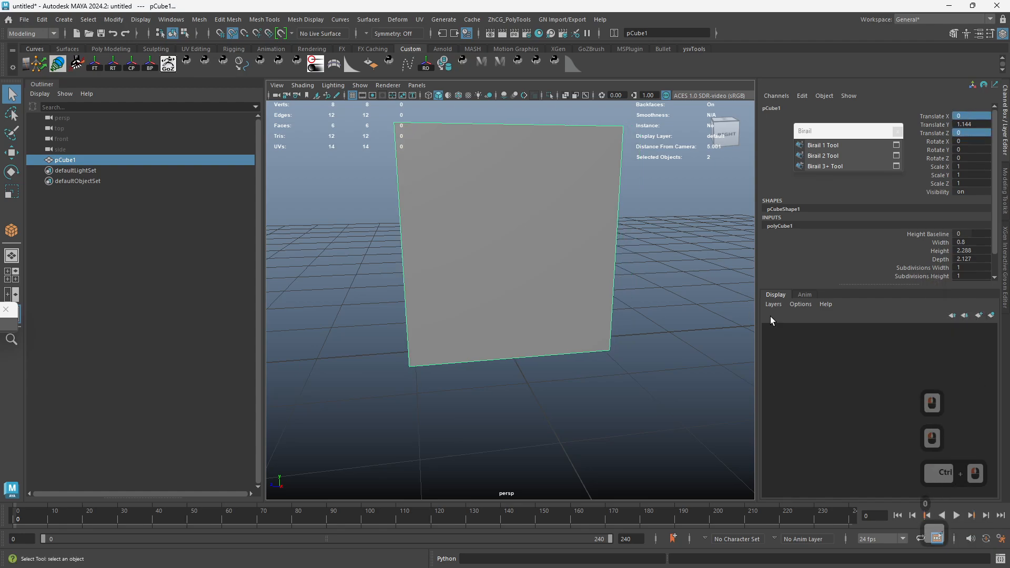
# Step: Delete the cube's two large opposite side faces to leave an open box
pyautogui.keyDown('alt'); pyautogui.moveTo(404, 317); pyautogui.dragTo(473, 323); pyautogui.keyUp('alt')
pyautogui.keyDown('alt'); pyautogui.moveTo(474, 324); pyautogui.dragTo(417, 313, button='right'); pyautogui.keyUp('alt')
pyautogui.keyDown('alt'); pyautogui.moveTo(442, 299); pyautogui.dragTo(451, 324); pyautogui.keyUp('alt')
pyautogui.moveTo(450, 325); pyautogui.dragTo(453, 368, button='right')
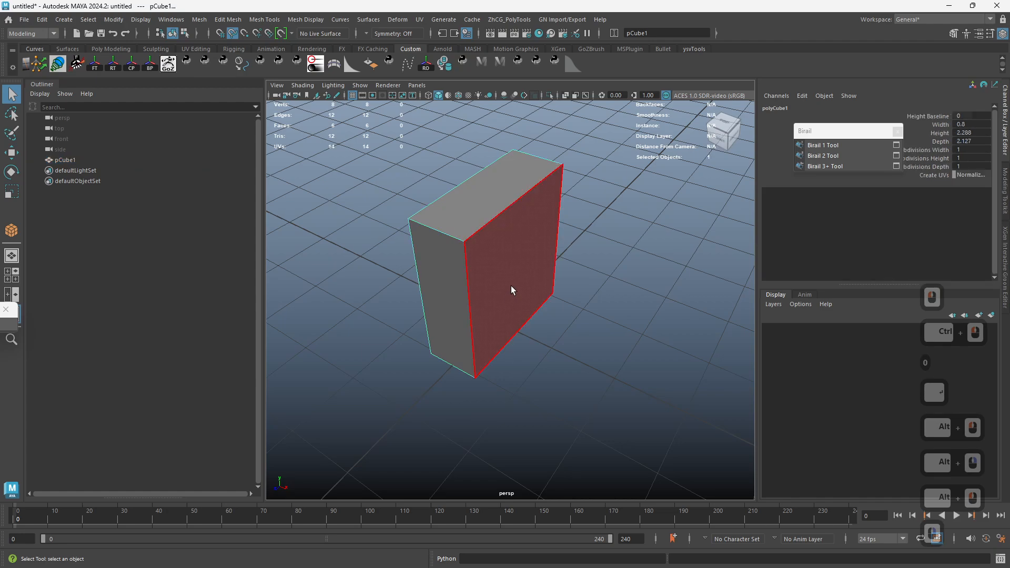
pyautogui.click(511, 291)
pyautogui.keyDown('alt'); pyautogui.moveTo(512, 291); pyautogui.dragTo(440, 327); pyautogui.keyUp('alt')
pyautogui.keyDown('shift'); pyautogui.click(446, 318); pyautogui.keyUp('shift')
pyautogui.press('Delete')
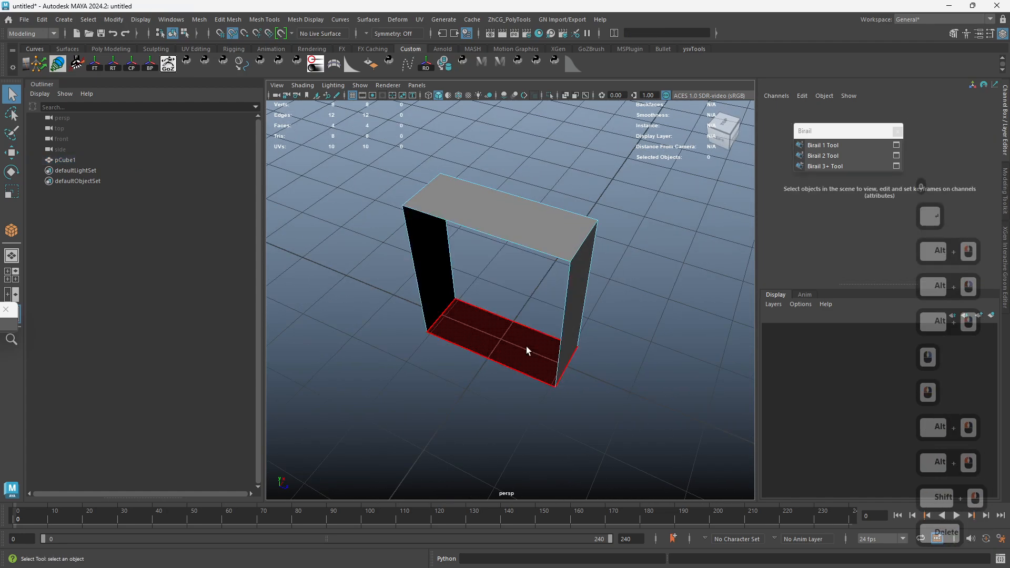
# Step: Scale all vertices of the open box to make it shallower in depth and wider between its open sides
pyautogui.moveTo(528, 352); pyautogui.dragTo(635, 198, button='right')
pyautogui.click(587, 284)
pyautogui.keyDown('ctrl'); pyautogui.moveTo(589, 290); pyautogui.dragTo(537, 292, button='right'); pyautogui.keyUp('ctrl')
pyautogui.press('r')
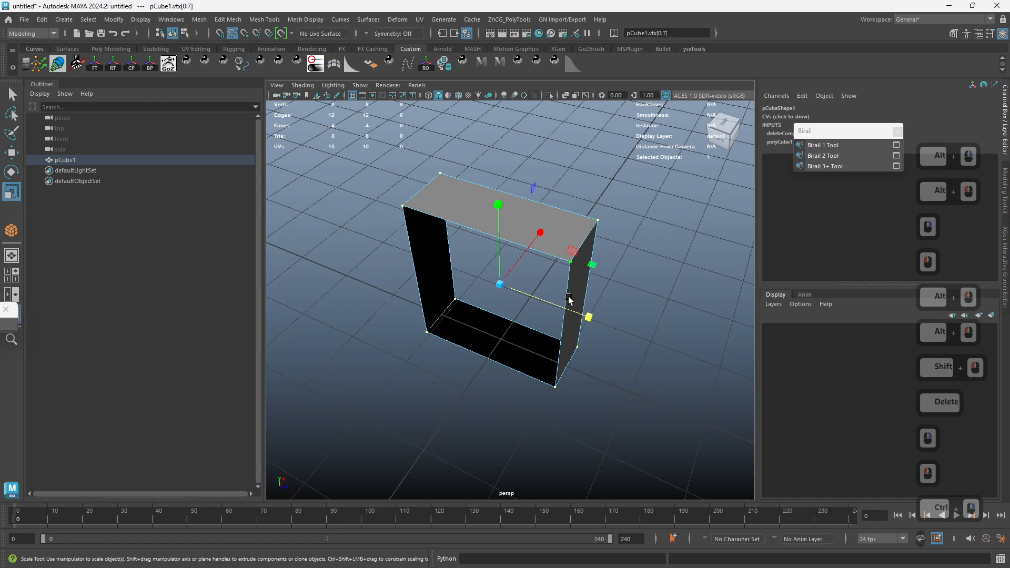
pyautogui.moveTo(585, 314); pyautogui.dragTo(623, 265)
pyautogui.press('q')
pyautogui.moveTo(482, 277); pyautogui.dragTo(525, 269, button='right')
# Step: Insert 3 evenly spaced edge loops across the box's vertical edges using the Multiple edge loops option
pyautogui.keyDown('alt'); pyautogui.moveTo(489, 266); pyautogui.dragTo(549, 276); pyautogui.keyUp('alt')
pyautogui.keyDown('alt'); pyautogui.moveTo(549, 276); pyautogui.dragTo(563, 288, button='right'); pyautogui.keyUp('alt')
pyautogui.keyDown('alt'); pyautogui.moveTo(564, 288); pyautogui.dragTo(489, 233); pyautogui.keyUp('alt')
pyautogui.keyDown('alt'); pyautogui.moveTo(489, 233); pyautogui.dragTo(546, 264, button='right'); pyautogui.keyUp('alt')
pyautogui.keyDown('alt'); pyautogui.moveTo(546, 264); pyautogui.dragTo(568, 232); pyautogui.keyUp('alt')
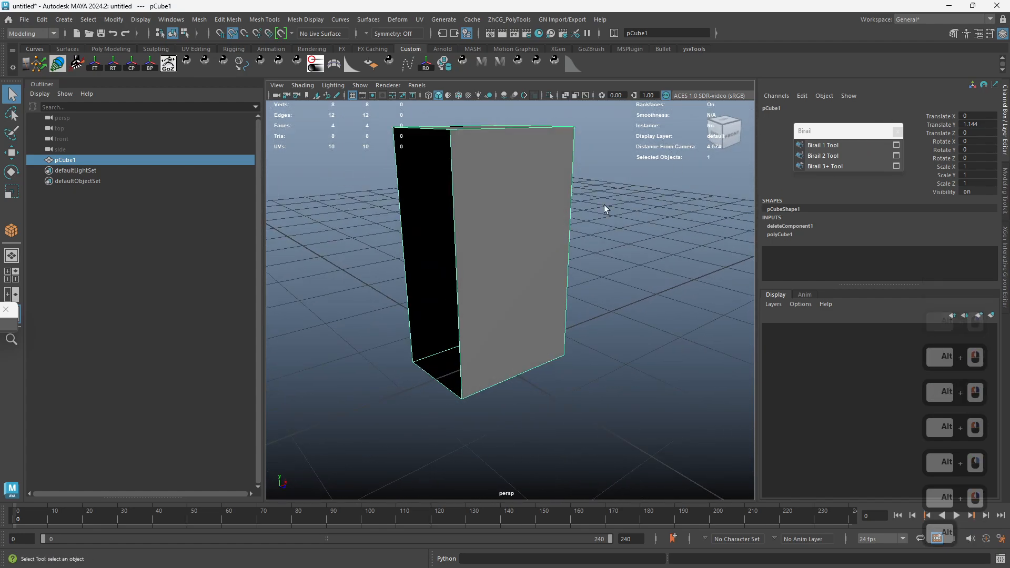
pyautogui.moveTo(493, 251); pyautogui.dragTo(485, 213, button='right')
pyautogui.click(459, 193)
pyautogui.keyDown('shift'); pyautogui.moveTo(536, 253); pyautogui.dragTo(557, 329, button='right'); pyautogui.keyUp('shift')
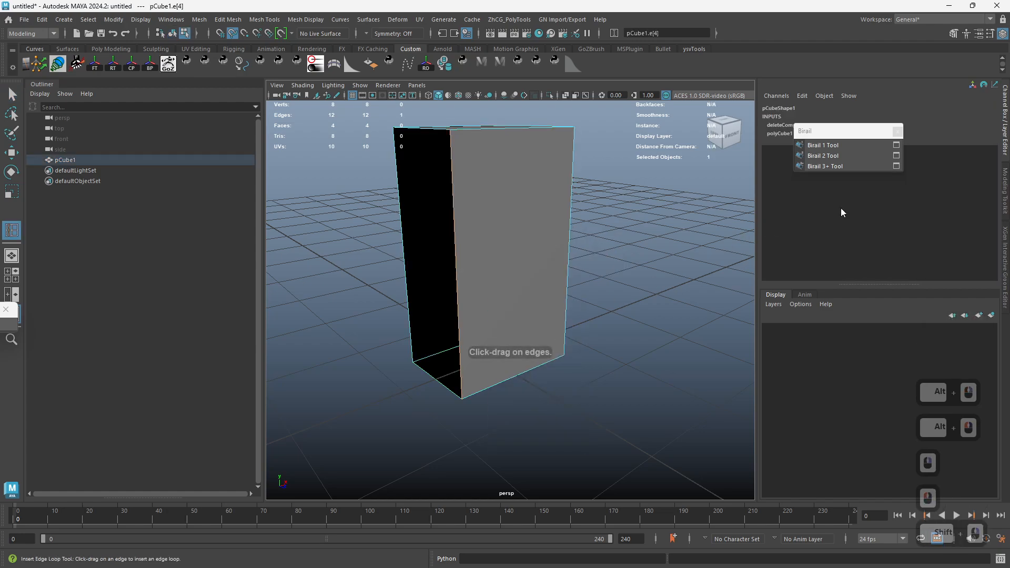
pyautogui.click(991, 33)
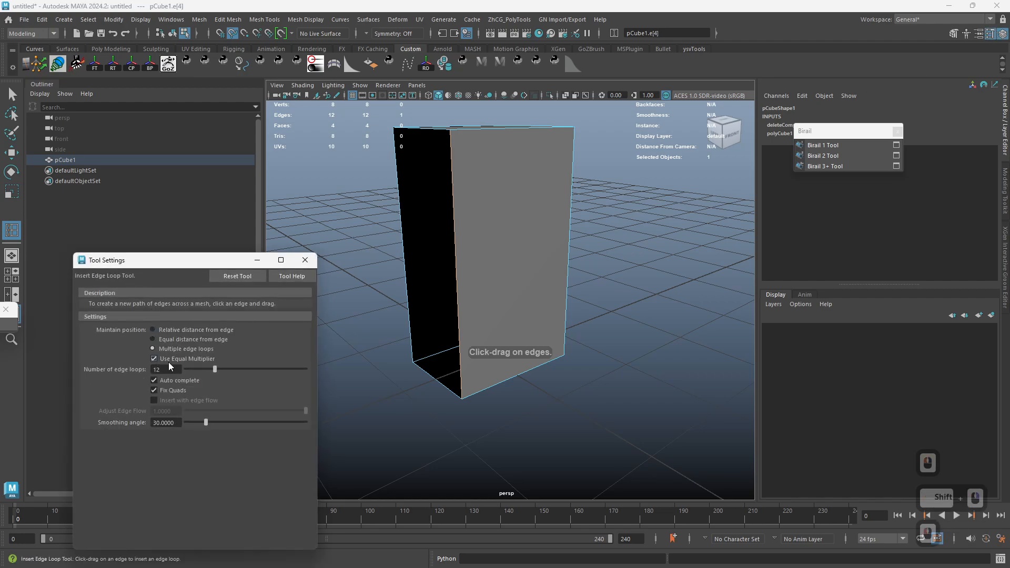
pyautogui.write('3')
pyautogui.click(456, 267)
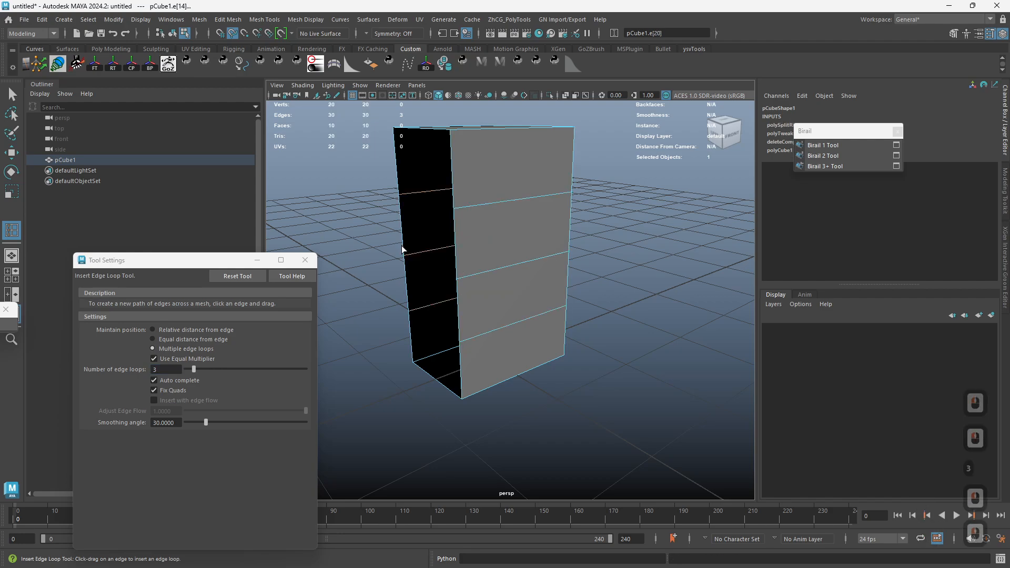
# Step: Smooth the whole box four times with one division each into a rounded band, and delete its construction history
pyautogui.moveTo(489, 263)
pyautogui.keyDown('alt'); pyautogui.mouseDown(button='right')
pyautogui.moveTo(455, 268)
pyautogui.moveTo(547, 181)
pyautogui.moveTo(500, 205)
pyautogui.moveTo(495, 253)
pyautogui.mouseUp(button='right'); pyautogui.keyUp('alt')
pyautogui.press('q')
pyautogui.click(511, 198)
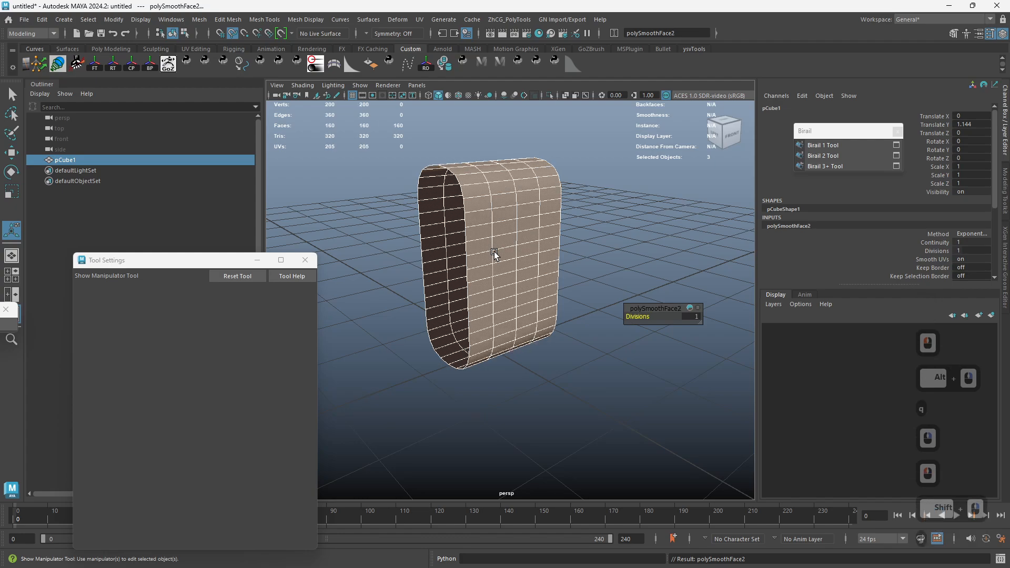
pyautogui.press('g')
pyautogui.press('g')
pyautogui.press('q')
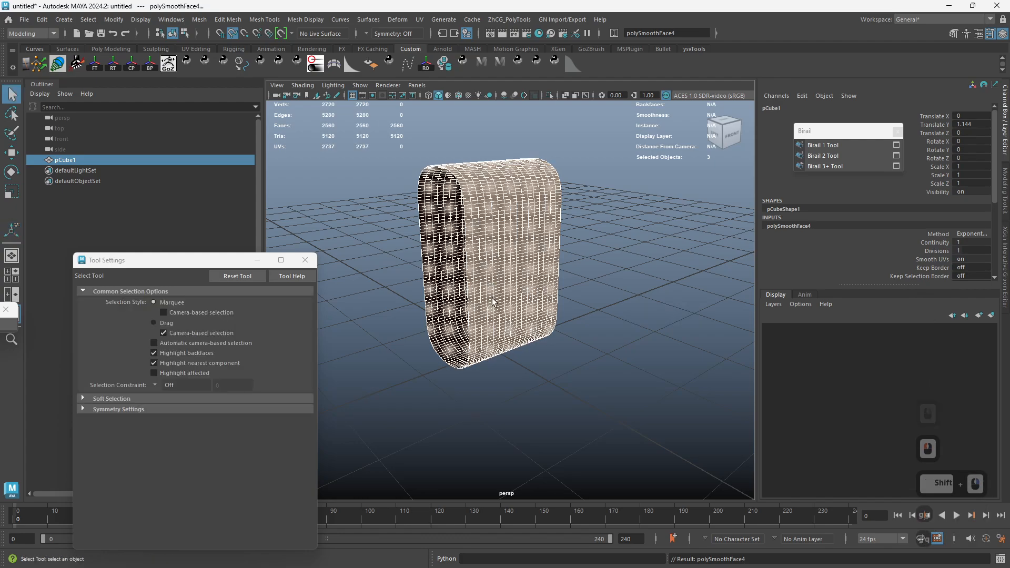
pyautogui.click(505, 257)
pyautogui.moveTo(506, 258)
pyautogui.keyDown('alt'); pyautogui.mouseDown()
pyautogui.moveTo(463, 264)
pyautogui.moveTo(480, 298)
pyautogui.moveTo(474, 253)
pyautogui.moveTo(485, 217)
pyautogui.moveTo(486, 250)
pyautogui.mouseUp(); pyautogui.keyUp('alt')
# Step: In the front view, slice the band diagonally from its upper right corner to its bottom edge, left of centre, with Multi-Cut
pyautogui.press('space')
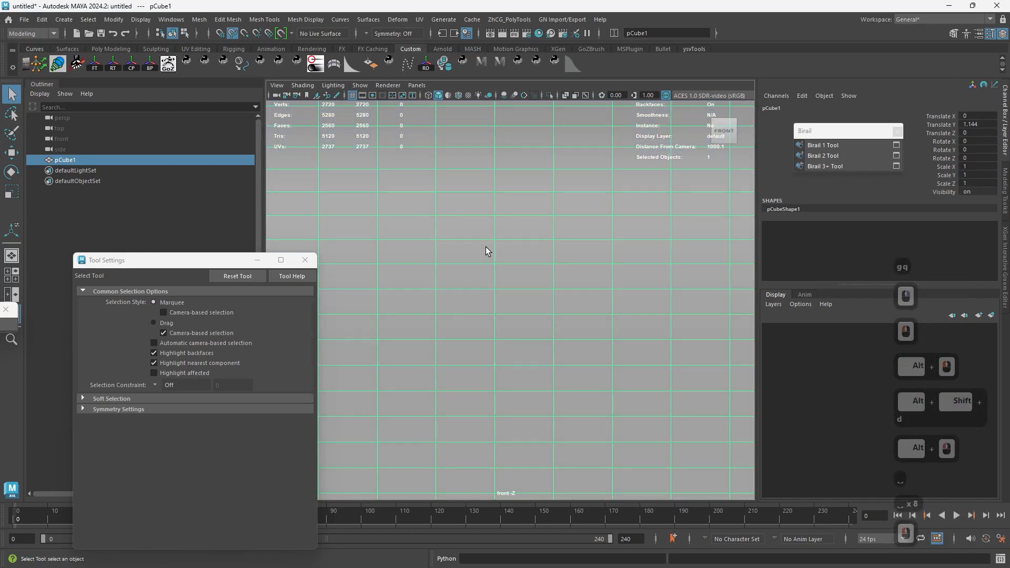
pyautogui.keyDown('alt'); pyautogui.moveTo(485, 248); pyautogui.dragTo(524, 395, button='right'); pyautogui.keyUp('alt')
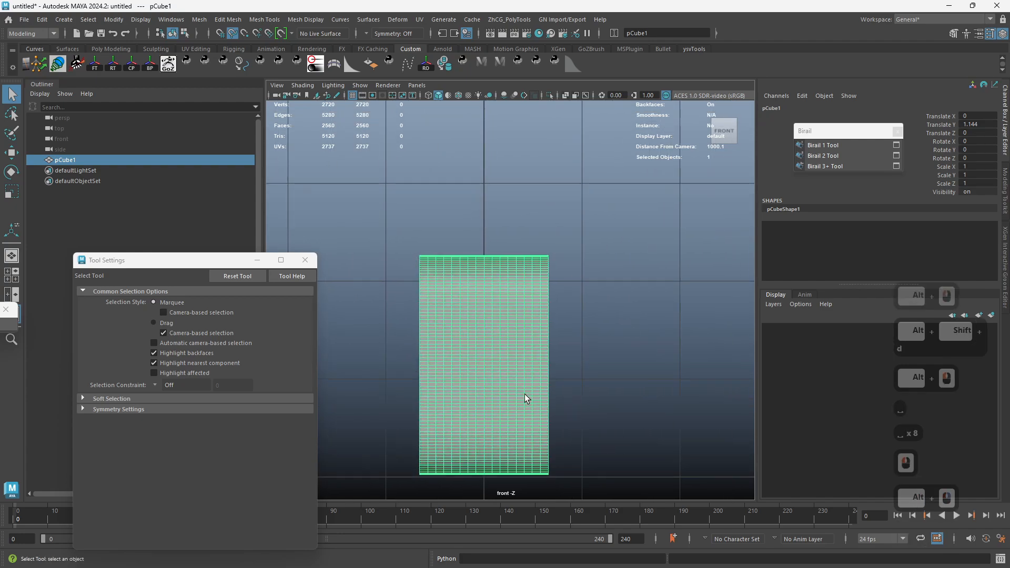
pyautogui.keyDown('alt'); pyautogui.moveTo(503, 412); pyautogui.dragTo(513, 371, button='middle'); pyautogui.keyUp('alt')
pyautogui.keyDown('alt'); pyautogui.moveTo(513, 371); pyautogui.dragTo(523, 370, button='right'); pyautogui.keyUp('alt')
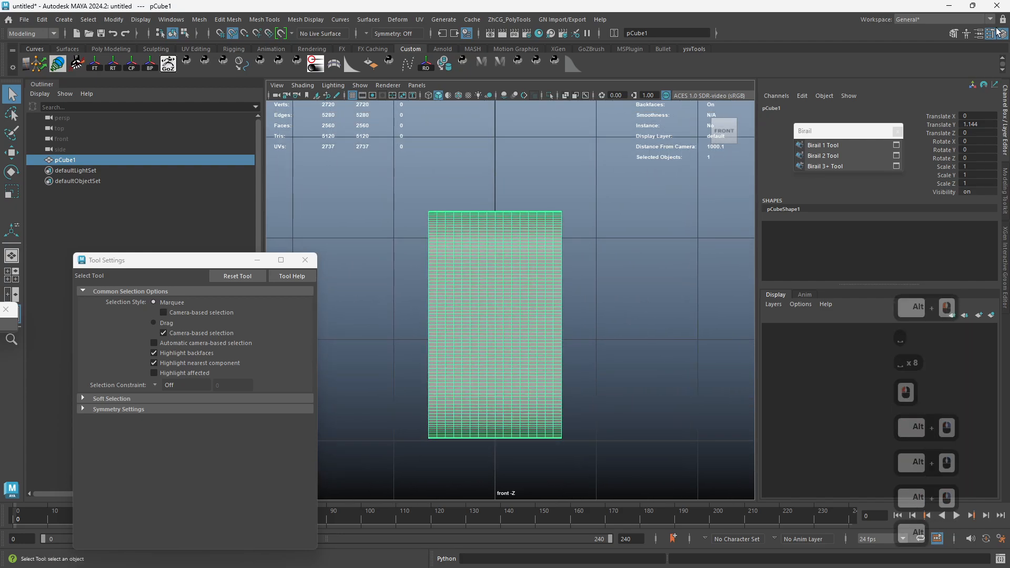
pyautogui.click(954, 34)
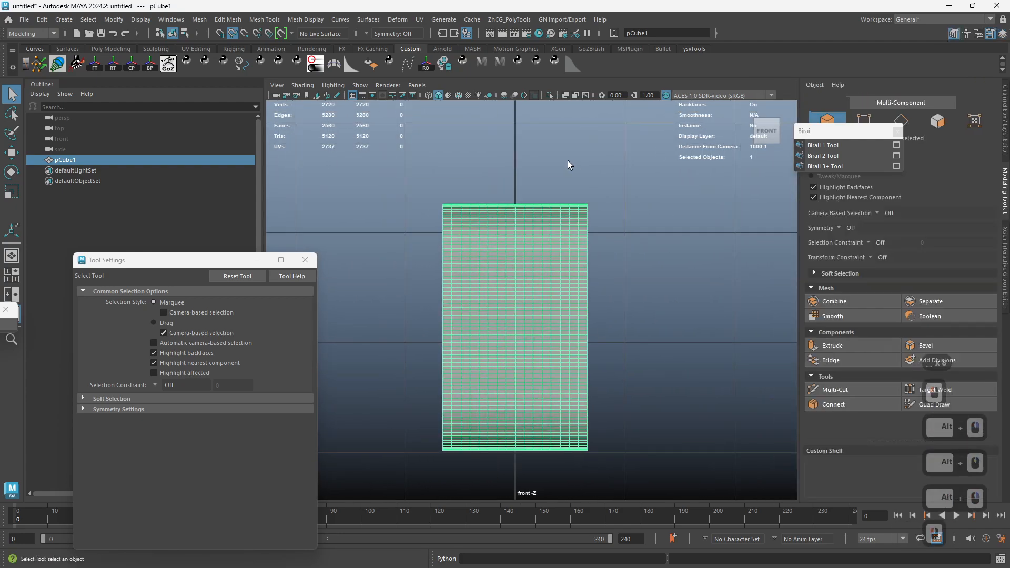
pyautogui.click(835, 389)
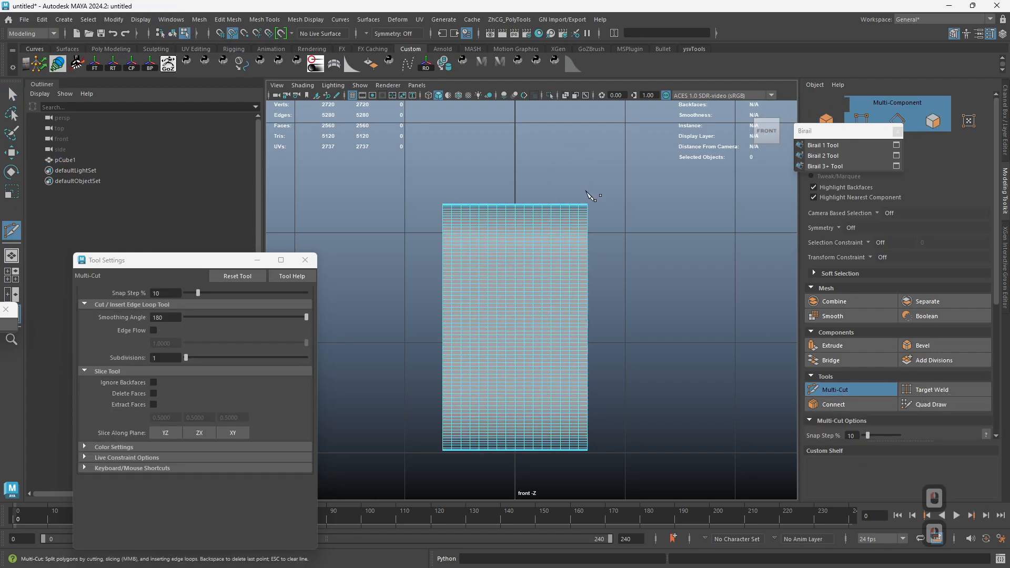
pyautogui.moveTo(591, 193); pyautogui.dragTo(557, 270)
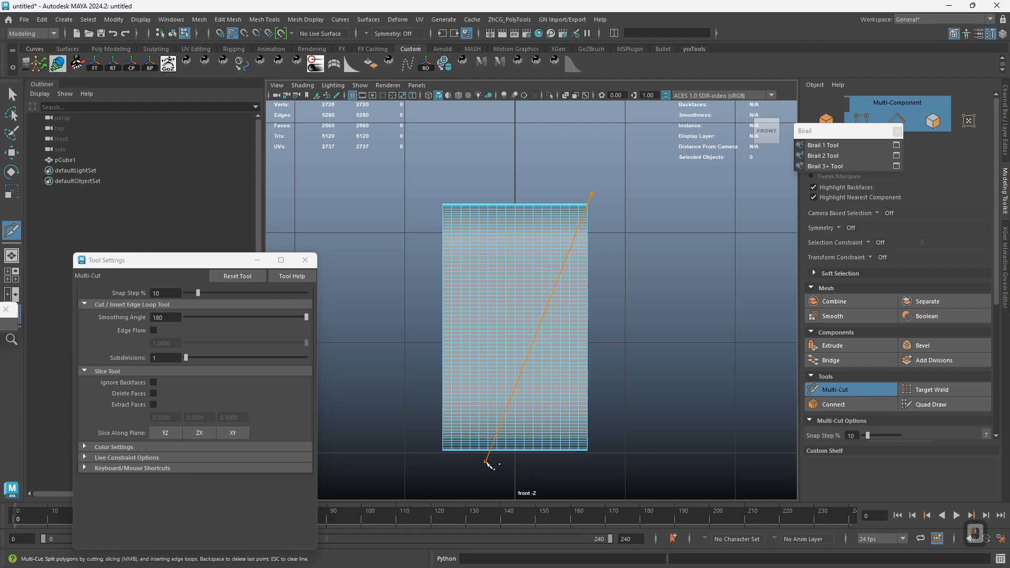
pyautogui.click(485, 461)
pyautogui.hotkey('ctrl', 'z')
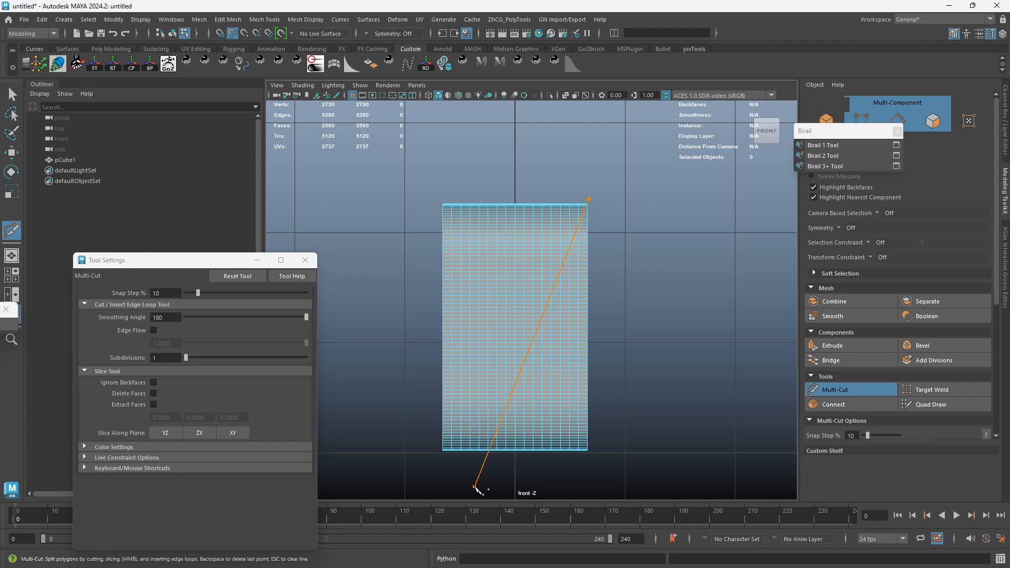
pyautogui.click(476, 489)
pyautogui.press('q')
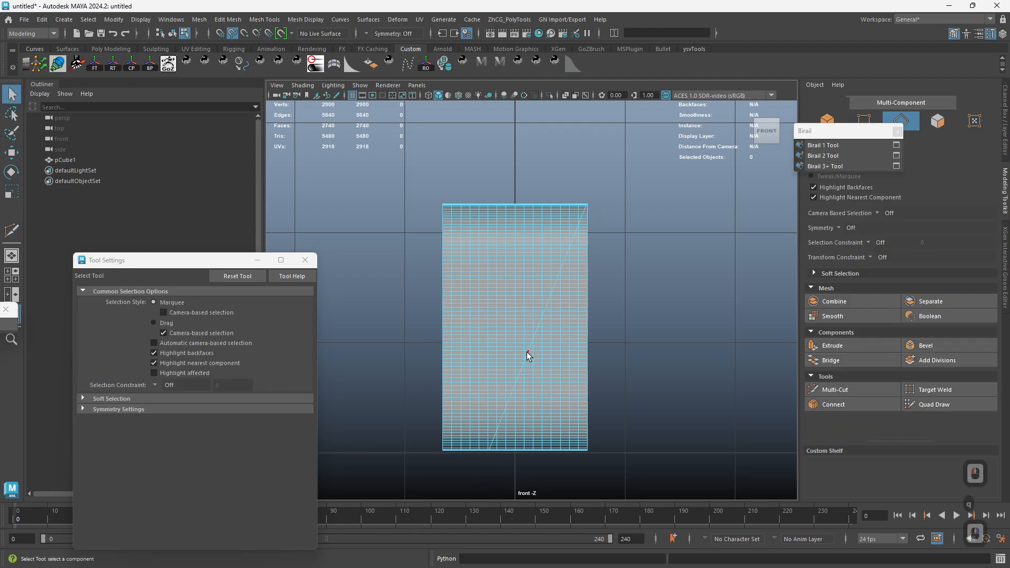
# Step: Select the entire diagonal edge loop and convert it with Polygon Edges to Curve
pyautogui.doubleClick(527, 353)
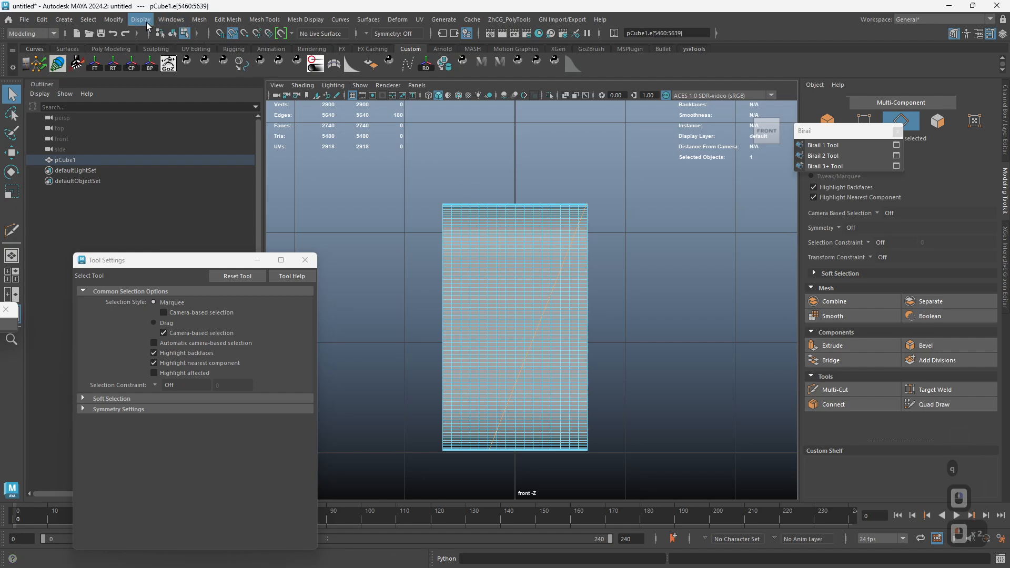
pyautogui.click(114, 20)
pyautogui.moveTo(124, 48)
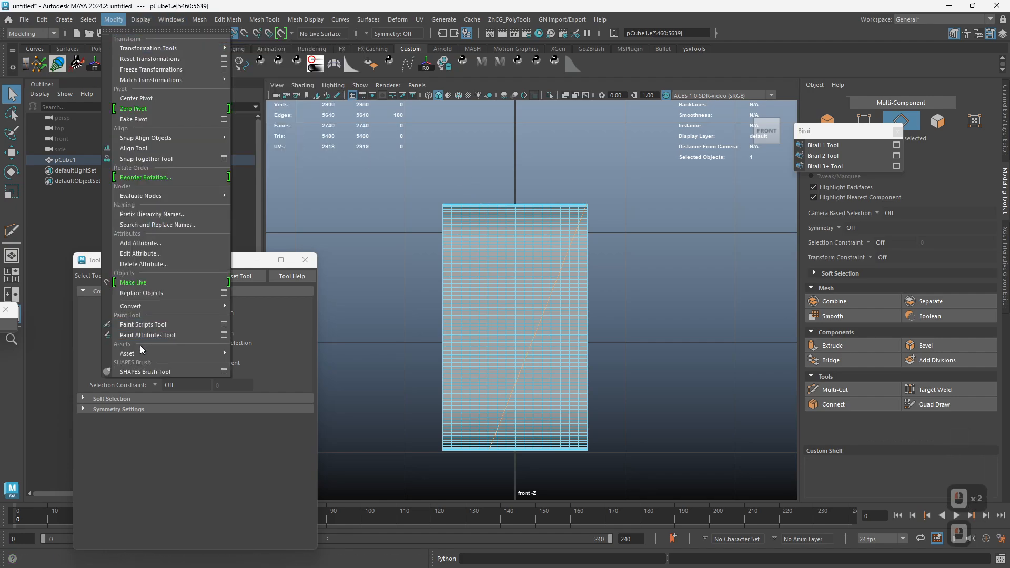
pyautogui.moveTo(146, 354)
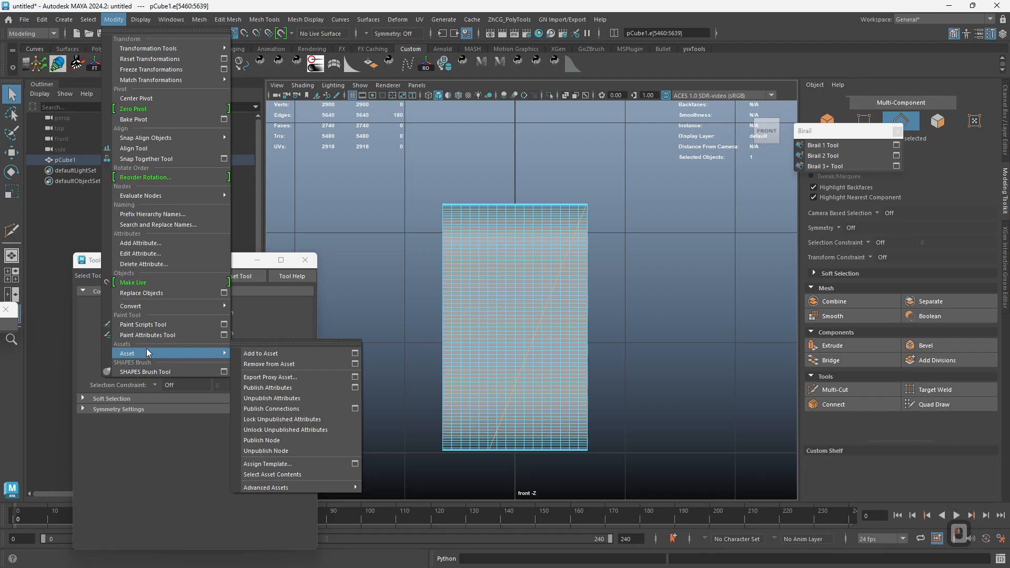
pyautogui.moveTo(157, 306)
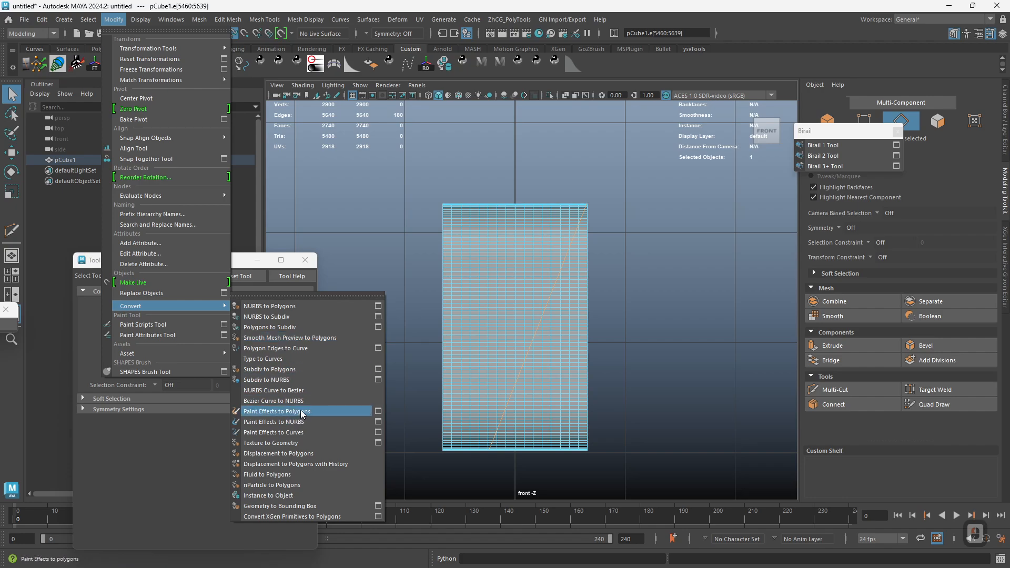
pyautogui.click(320, 347)
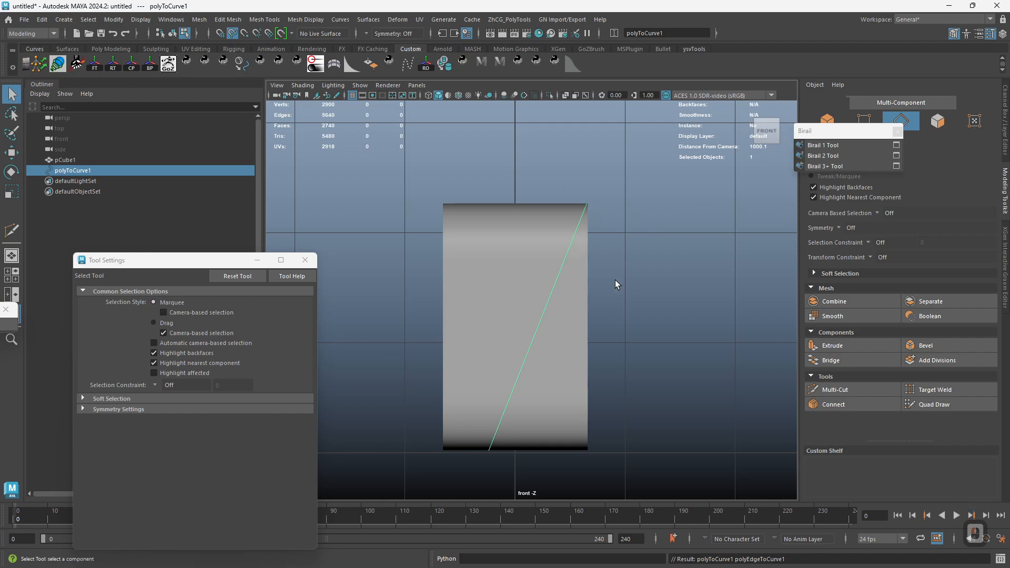
# Step: Duplicate the diagonal curve and move the copy about 0.38 units in the negative X direction
pyautogui.hotkey('ctrl', 'd')
pyautogui.press('w')
pyautogui.moveTo(616, 454); pyautogui.dragTo(566, 451)
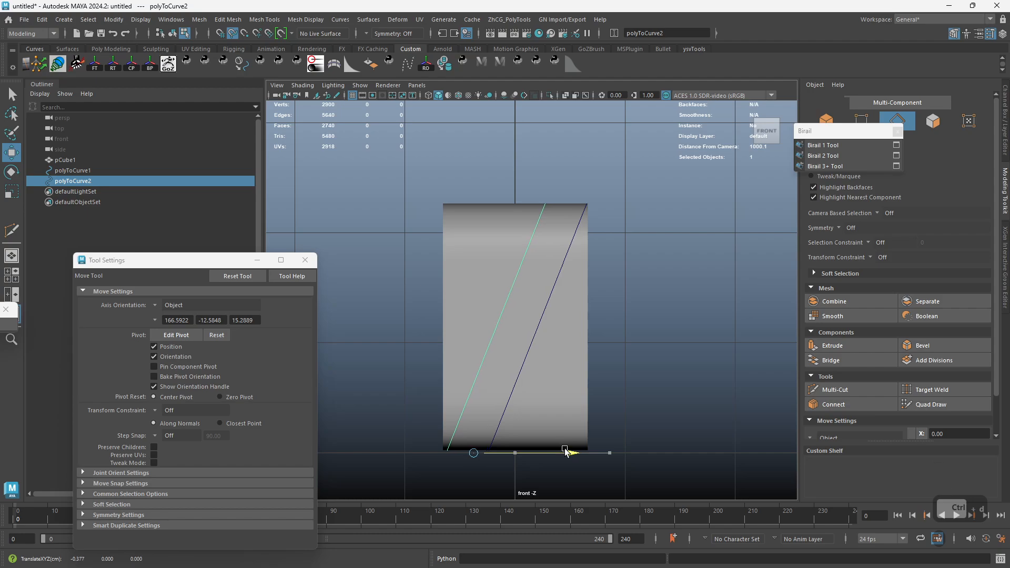
pyautogui.press('q')
# Step: In the perspective view, select both diagonal curves and isolate them from the mesh
pyautogui.press('space')
pyautogui.moveTo(620, 301); pyautogui.dragTo(604, 262)
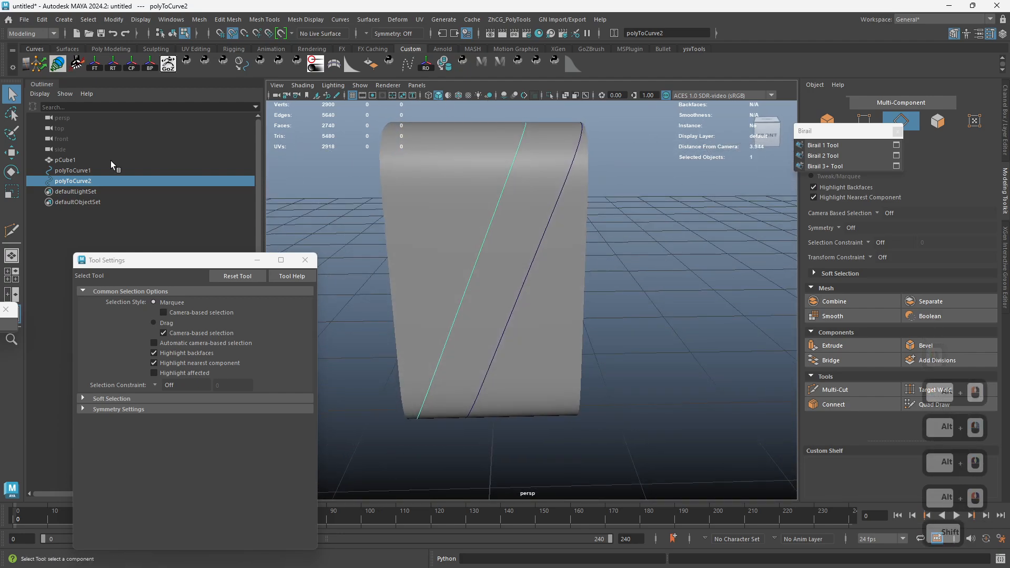
pyautogui.keyDown('shift'); pyautogui.click(120, 170); pyautogui.keyUp('shift')
pyautogui.hotkey('ctrl', '1')
# Step: Try Open/Close Curves on both isolated curves and undo the operation
pyautogui.keyDown('alt'); pyautogui.moveTo(535, 259); pyautogui.dragTo(559, 277); pyautogui.keyUp('alt')
pyautogui.keyDown('shift'); pyautogui.rightClick(559, 277); pyautogui.keyUp('shift')
pyautogui.click(610, 261)
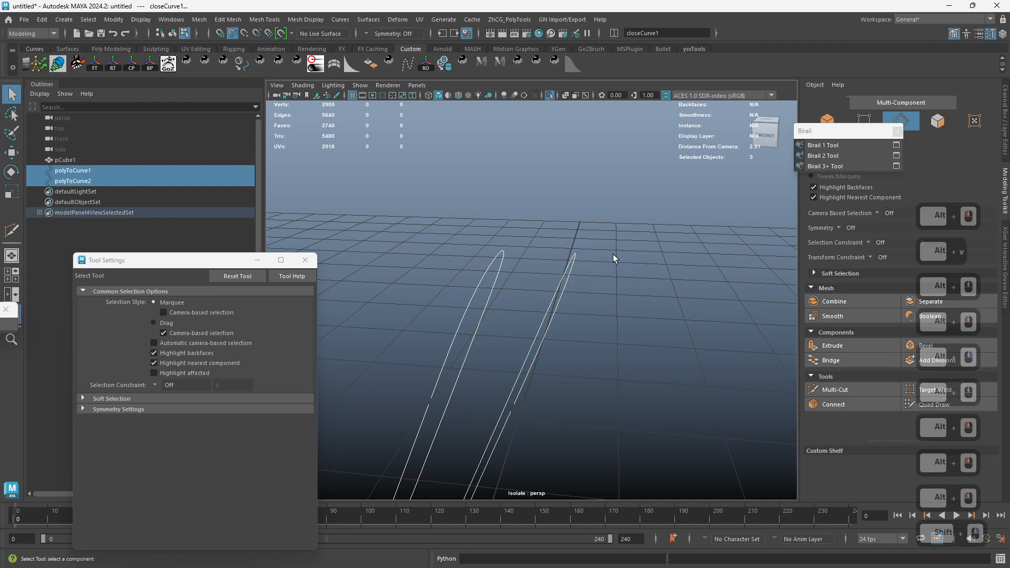
pyautogui.keyDown('alt'); pyautogui.moveTo(613, 254); pyautogui.dragTo(529, 311); pyautogui.keyUp('alt')
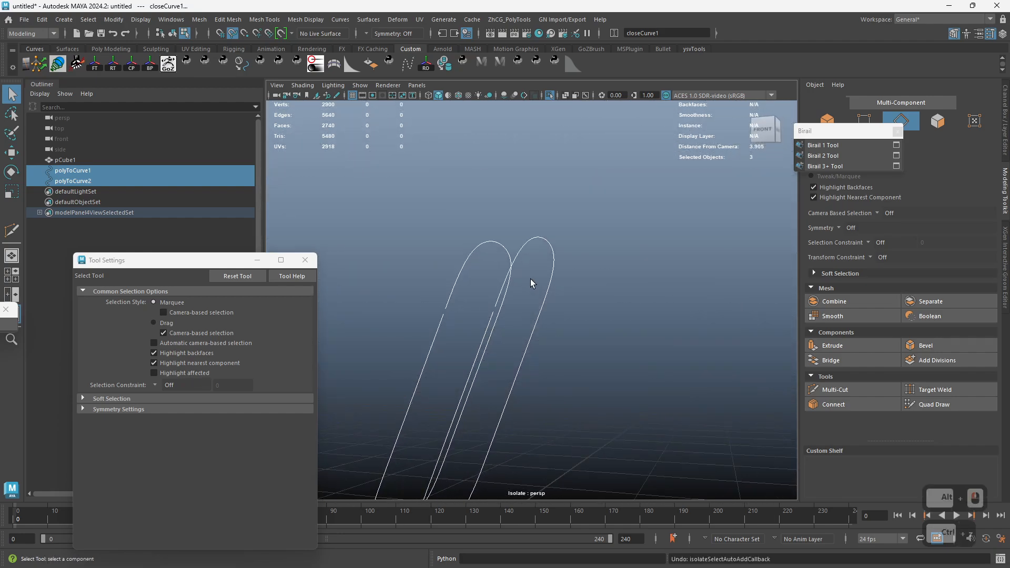
pyautogui.hotkey('ctrl', 'z')
pyautogui.hotkey('ctrl', 'z')
# Step: Try to apply Move Seam to both curves at once
pyautogui.keyDown('alt'); pyautogui.moveTo(532, 260); pyautogui.dragTo(536, 342); pyautogui.keyUp('alt')
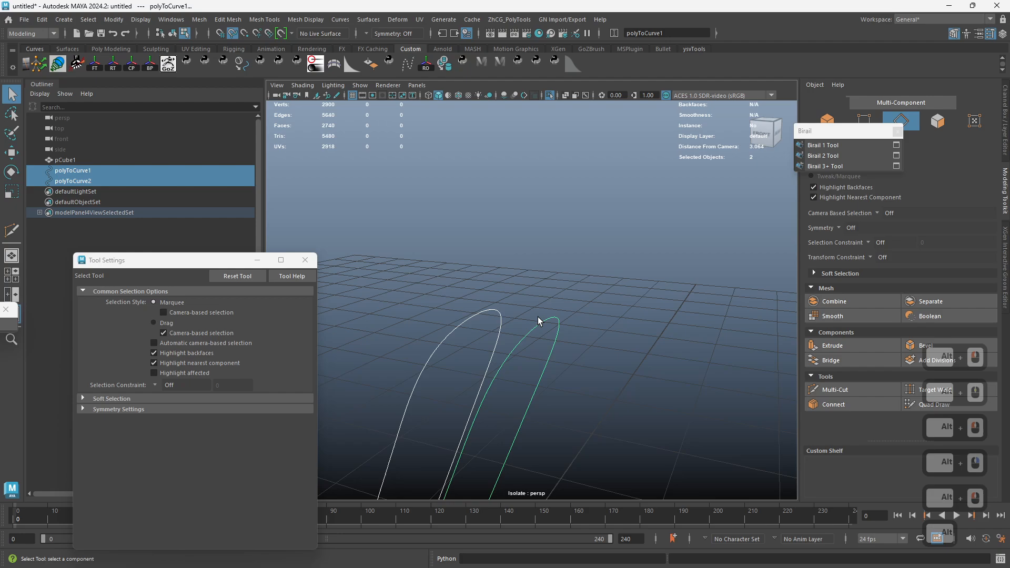
pyautogui.keyDown('shift'); pyautogui.rightClick(557, 307); pyautogui.keyUp('shift')
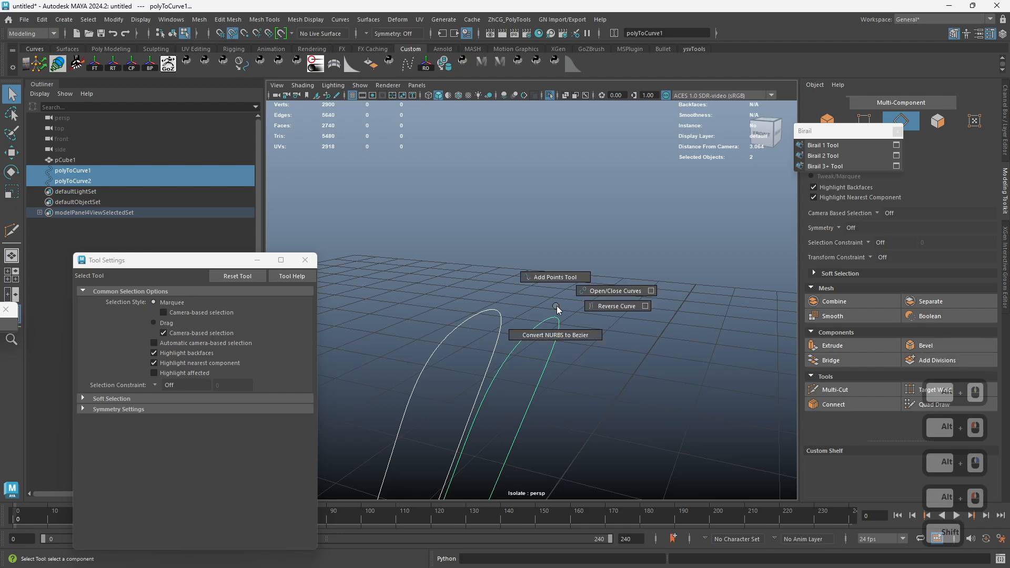
pyautogui.press('space')
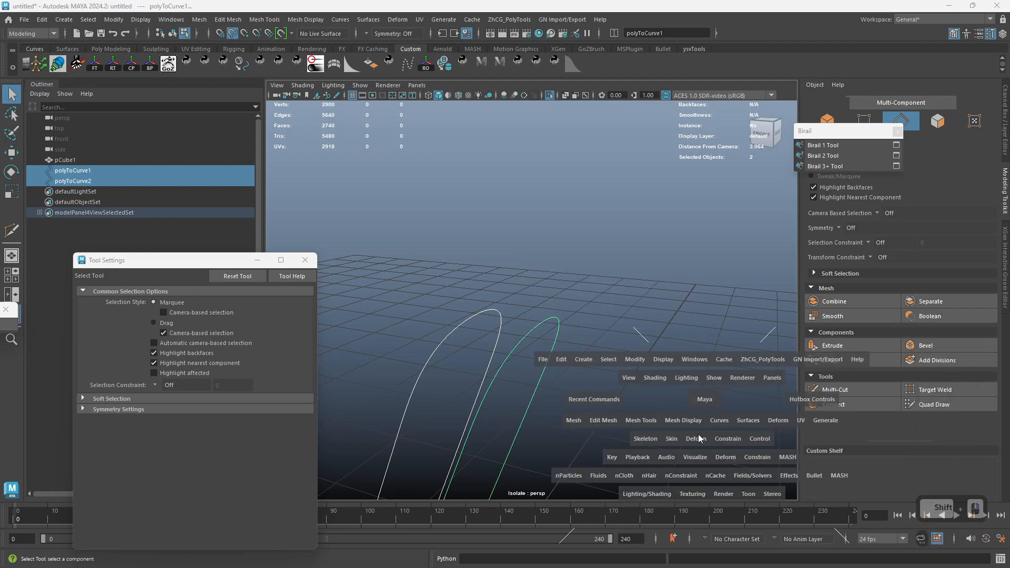
pyautogui.click(723, 422)
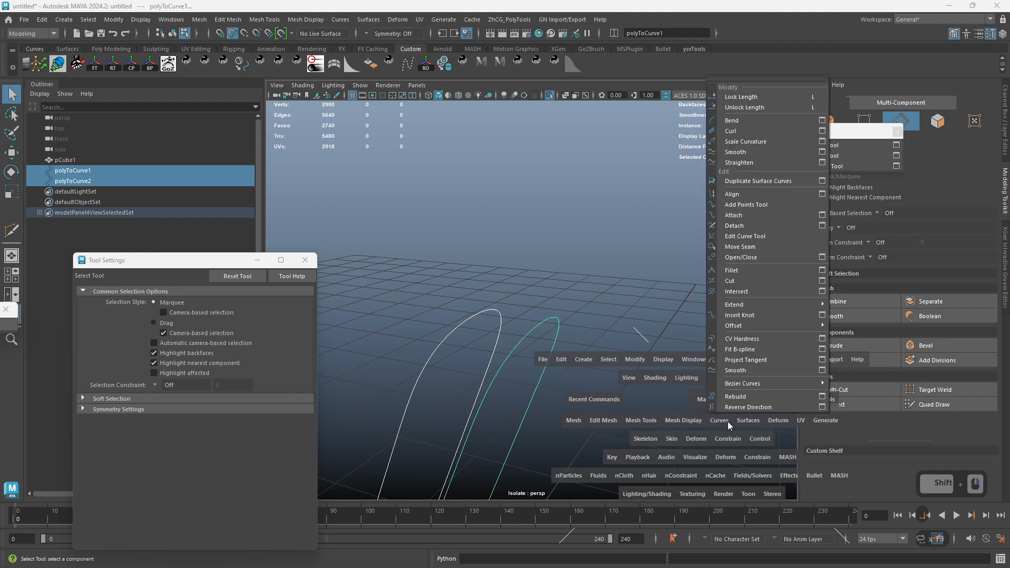
pyautogui.click(778, 246)
pyautogui.click(528, 296)
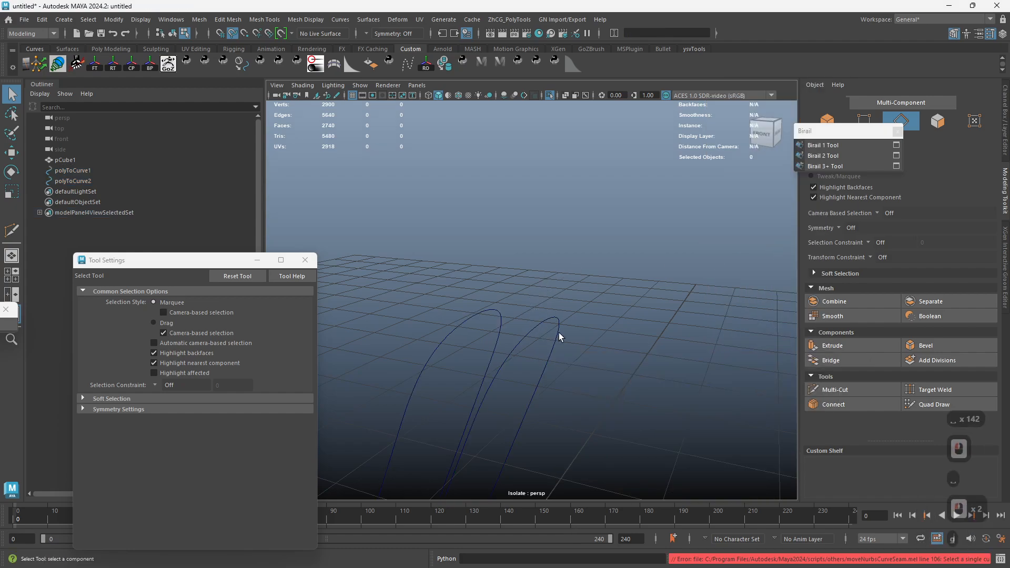
# Step: Try to apply Move Seam to the polyToCurve1 diagonal curve on its own
pyautogui.click(535, 319)
pyautogui.rightClick(541, 317)
pyautogui.click(537, 365)
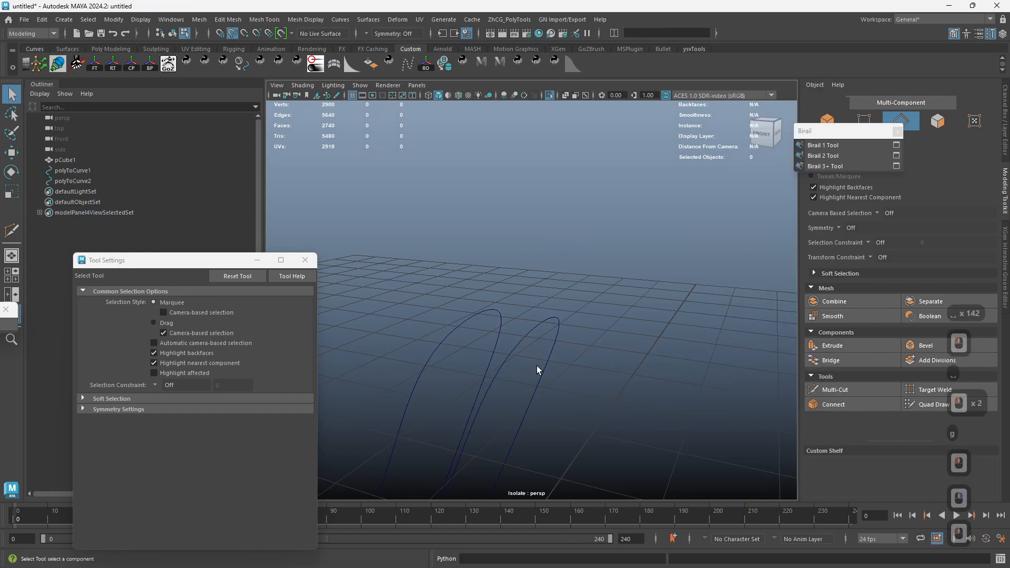
pyautogui.click(132, 167)
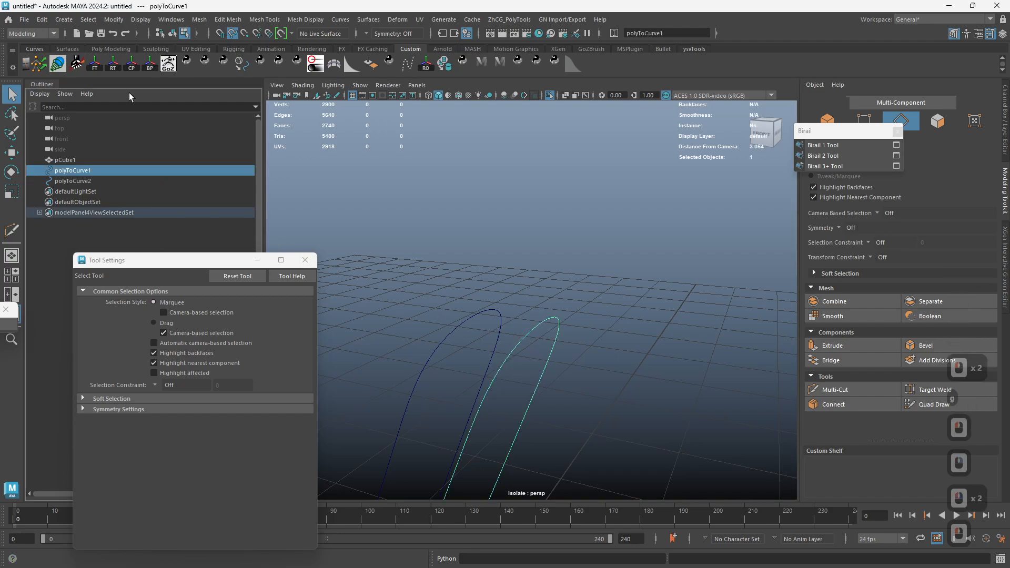
pyautogui.keyDown('alt'); pyautogui.moveTo(550, 372); pyautogui.dragTo(557, 282); pyautogui.keyUp('alt')
pyautogui.press('space')
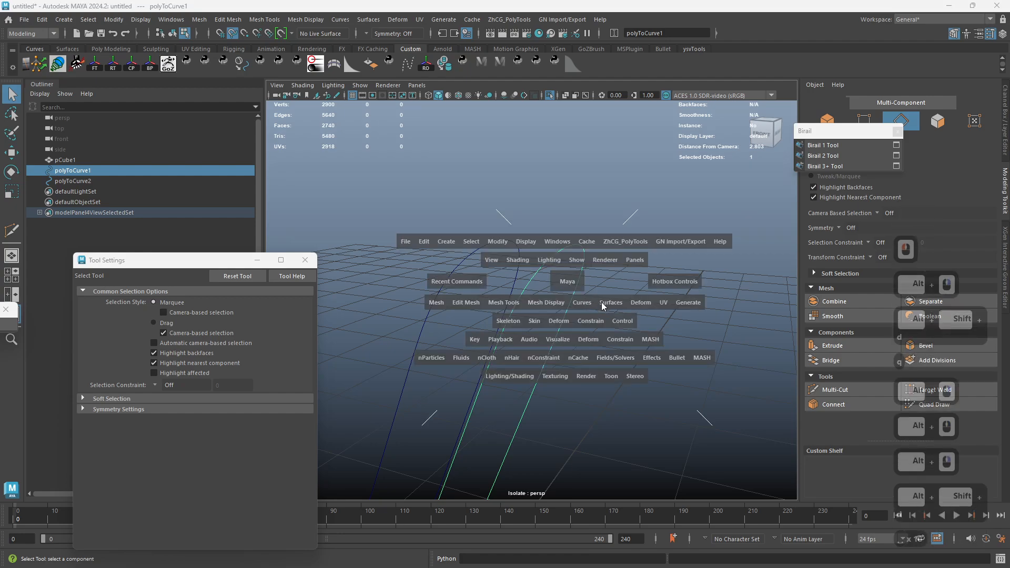
pyautogui.press('space')
pyautogui.click(672, 421)
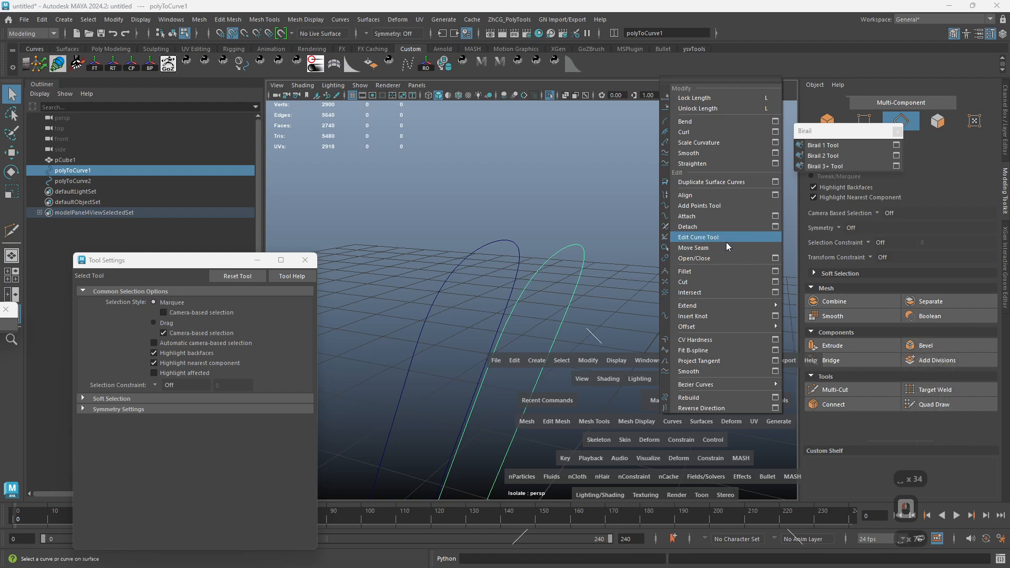
pyautogui.click(690, 247)
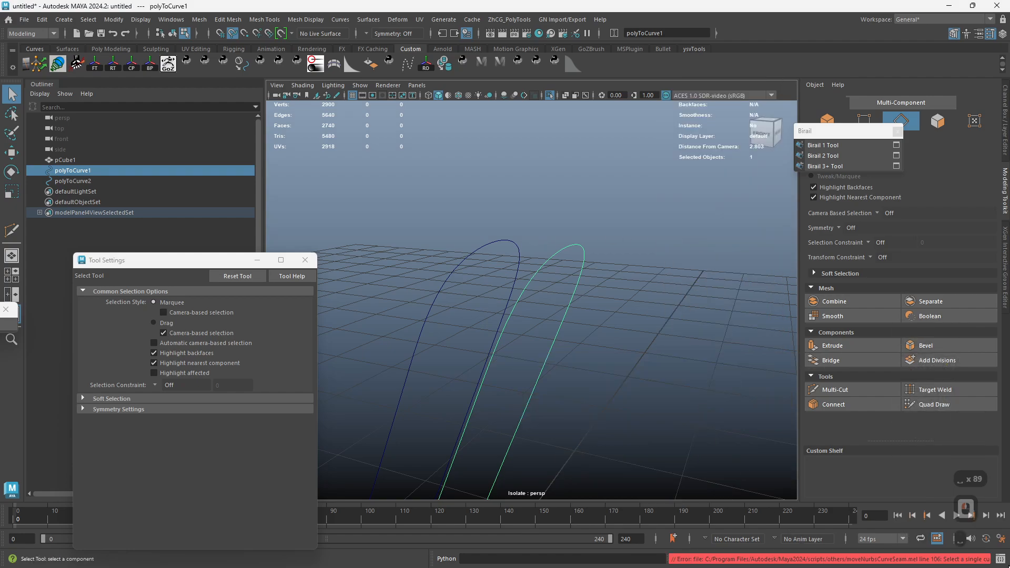
pyautogui.click(573, 245)
pyautogui.moveTo(547, 209); pyautogui.dragTo(612, 335)
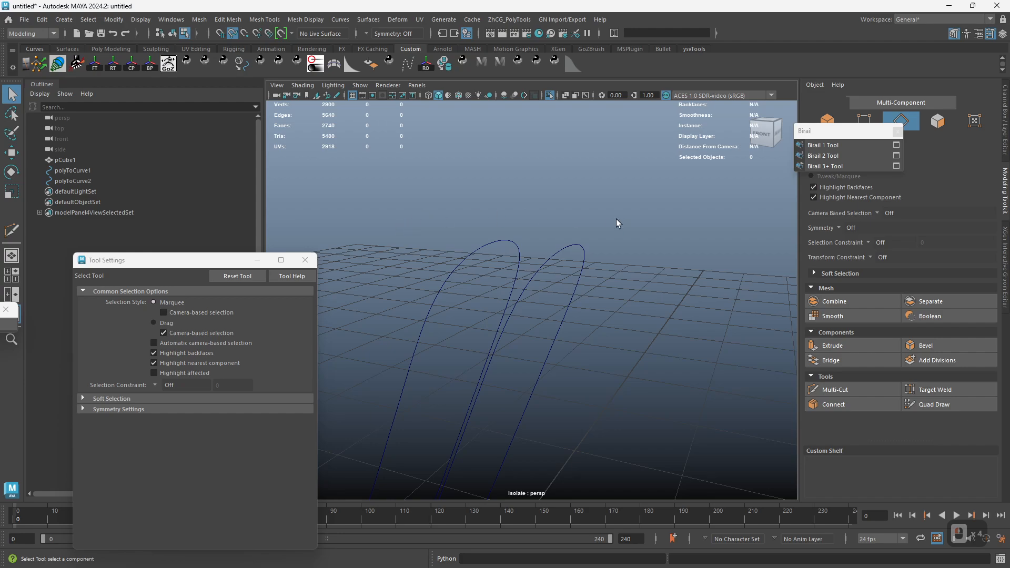
# Step: Turn off the isolated view and hide the band mesh so only the two diagonal curves remain
pyautogui.click(547, 95)
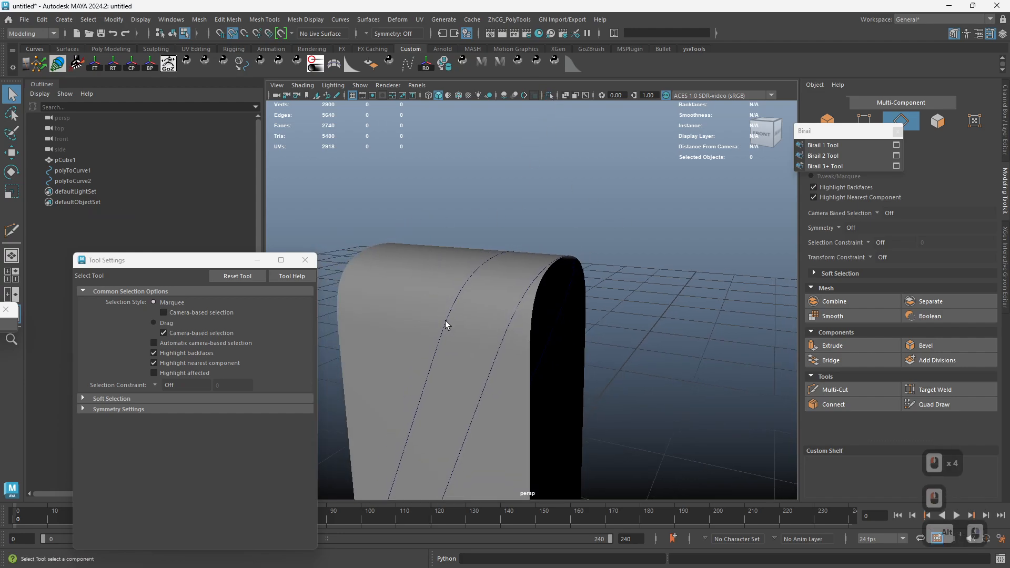
pyautogui.click(498, 403)
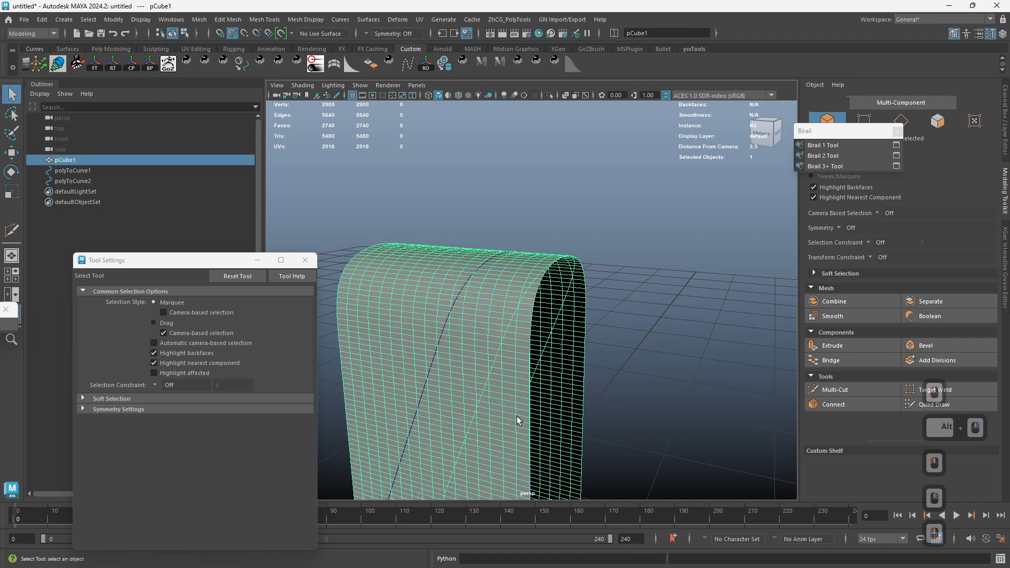
pyautogui.hotkey('ctrl', 'h')
pyautogui.moveTo(567, 314); pyautogui.dragTo(560, 307)
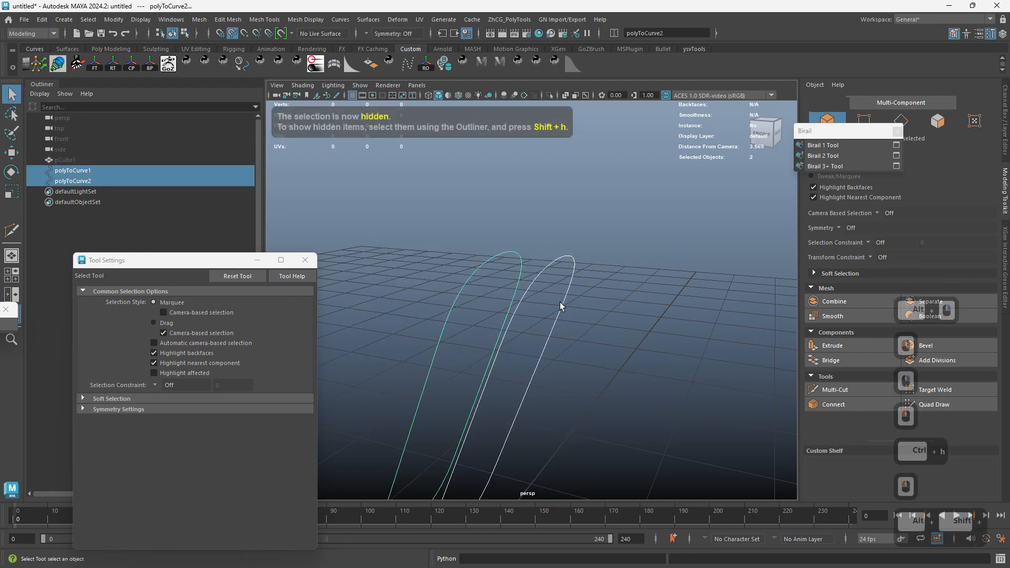
# Step: Retry Move Seam with polyToCurve1 selected as a whole object outside the isolated view
pyautogui.click(567, 259)
pyautogui.keyDown('alt'); pyautogui.moveTo(547, 235); pyautogui.dragTo(634, 239, button='right'); pyautogui.keyUp('alt')
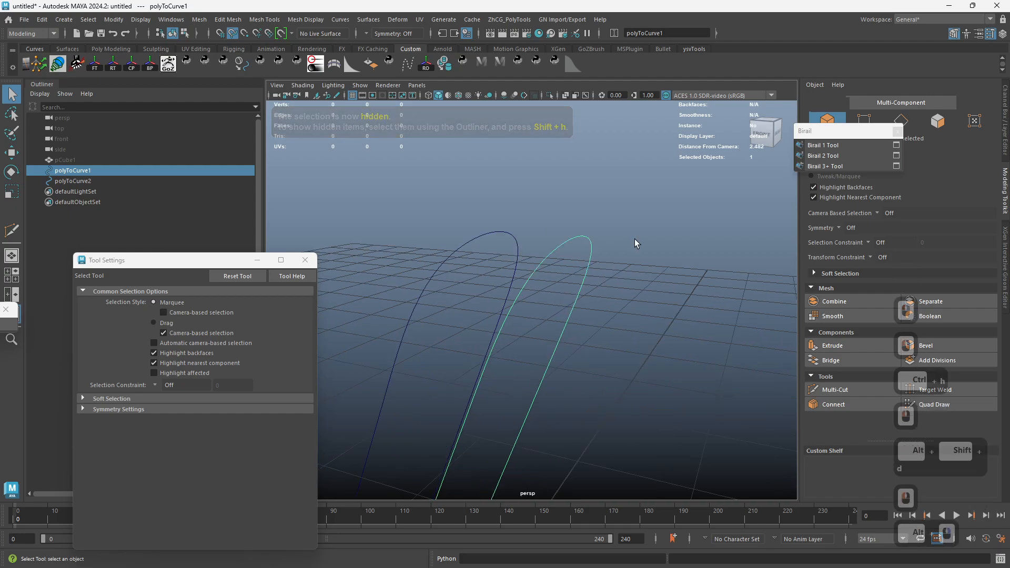
pyautogui.keyDown('alt'); pyautogui.moveTo(600, 203); pyautogui.dragTo(580, 262, button='middle'); pyautogui.keyUp('alt')
pyautogui.keyDown('alt'); pyautogui.moveTo(580, 261); pyautogui.dragTo(617, 285, button='right'); pyautogui.keyUp('alt')
pyautogui.keyDown('alt'); pyautogui.moveTo(539, 315); pyautogui.dragTo(717, 331); pyautogui.keyUp('alt')
pyautogui.press('space')
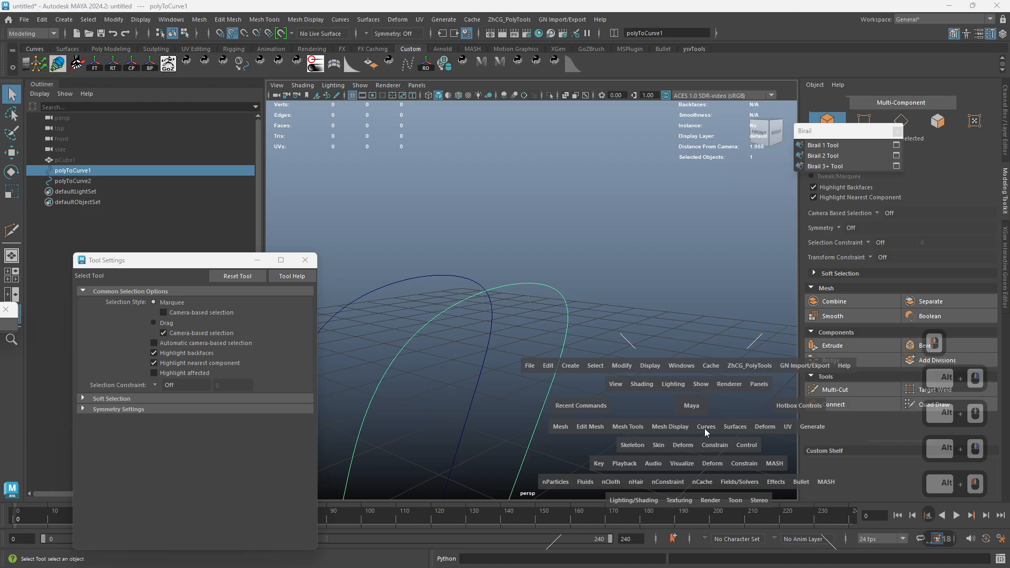
pyautogui.click(706, 426)
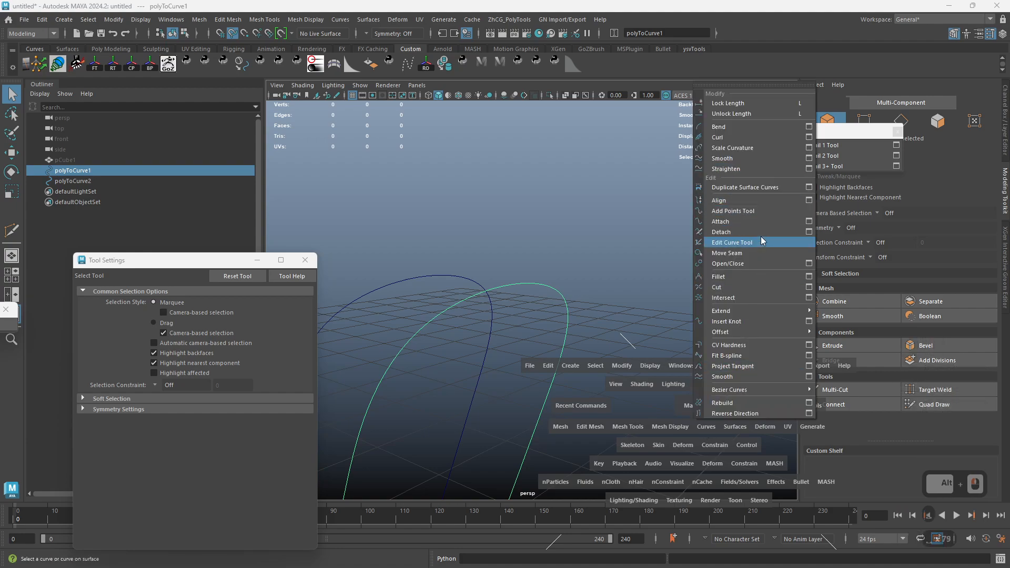
pyautogui.click(766, 253)
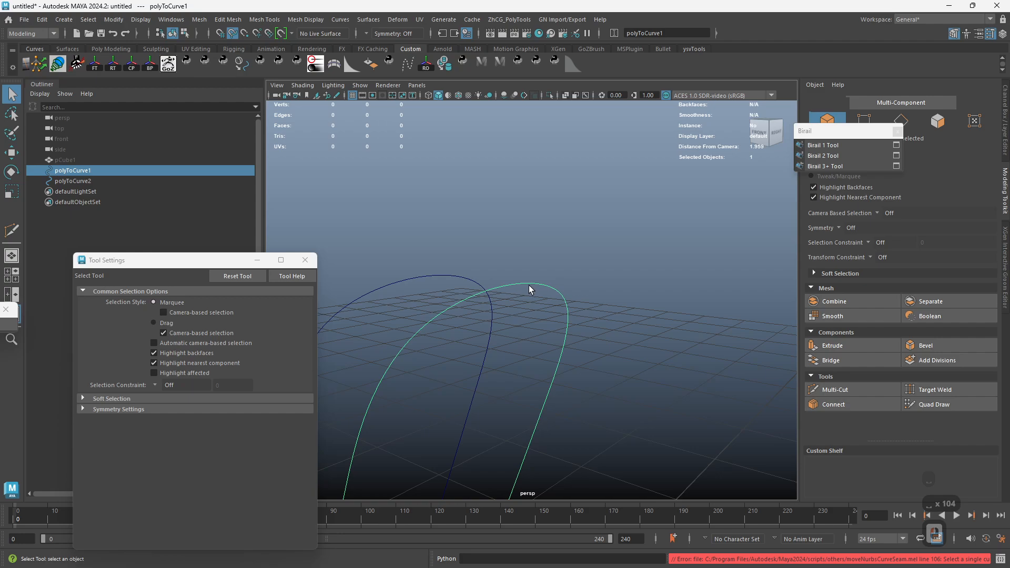
pyautogui.click(529, 285)
pyautogui.click(524, 283)
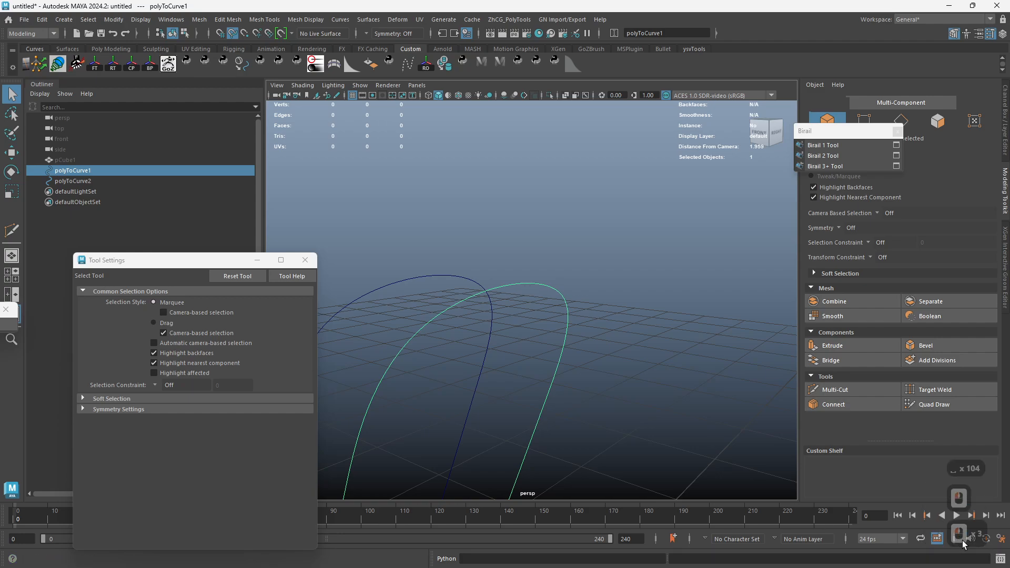
# Step: Open the Script Editor and examine the Move Seam error, then clear the curve selection
pyautogui.click(1000, 559)
pyautogui.scroll(11, 531, 300)
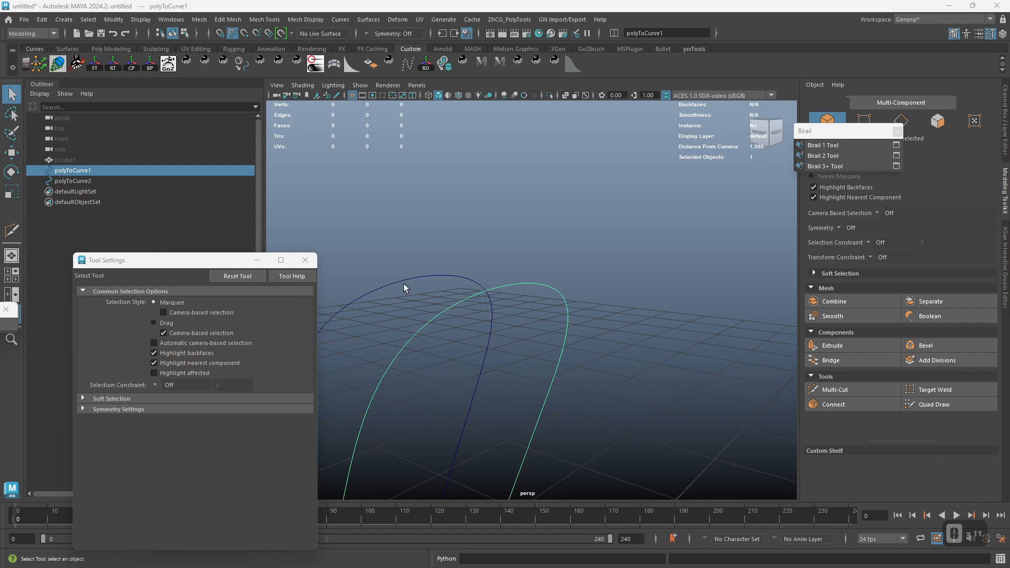
pyautogui.click(516, 228)
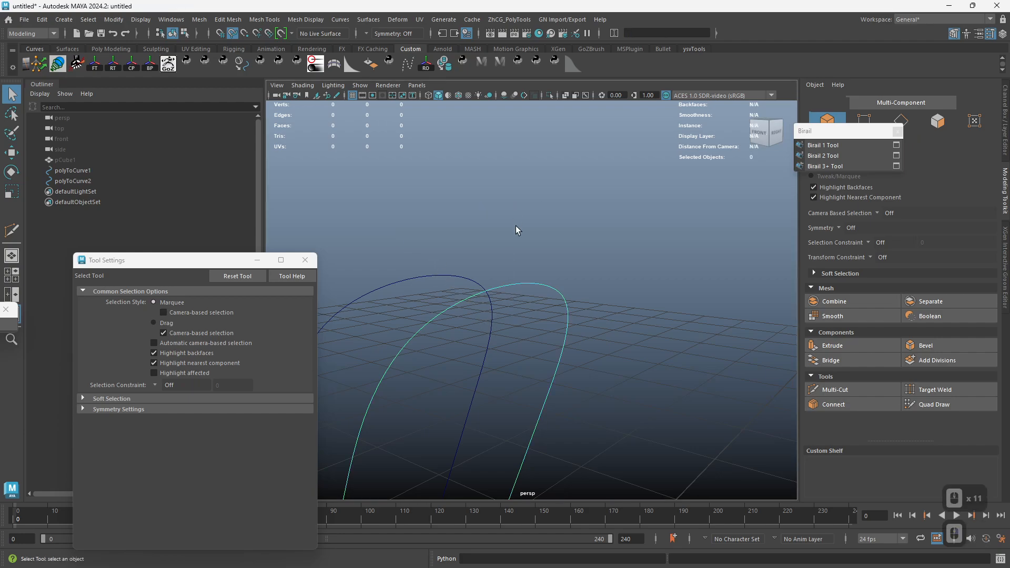
# Step: Pick a curve point near the top of polyToCurve1, at parameter about 26.63, and move the curve's seam there
pyautogui.rightClick(513, 285)
pyautogui.click(519, 285)
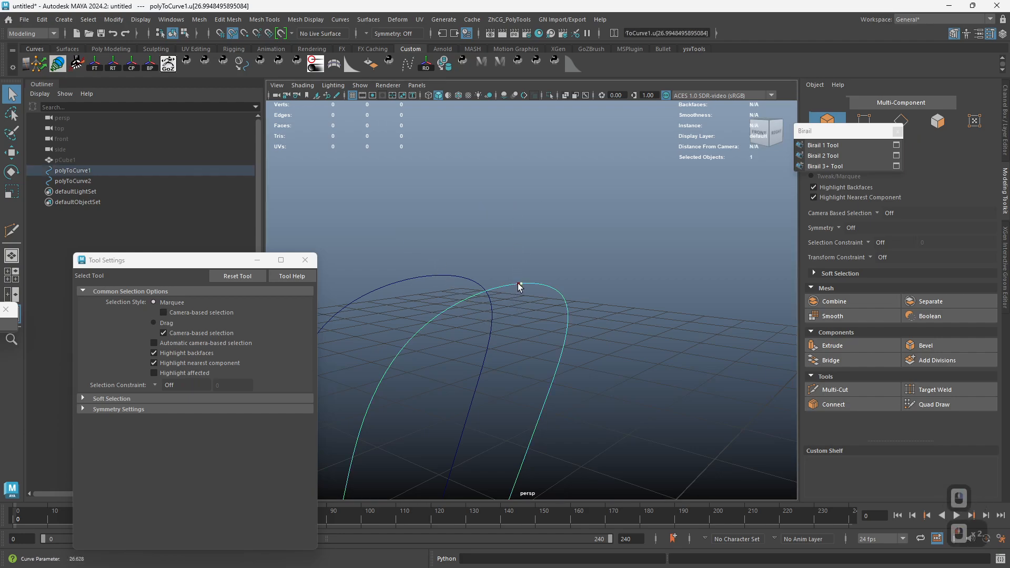
pyautogui.keyDown('shift'); pyautogui.rightClick(484, 322); pyautogui.keyUp('shift')
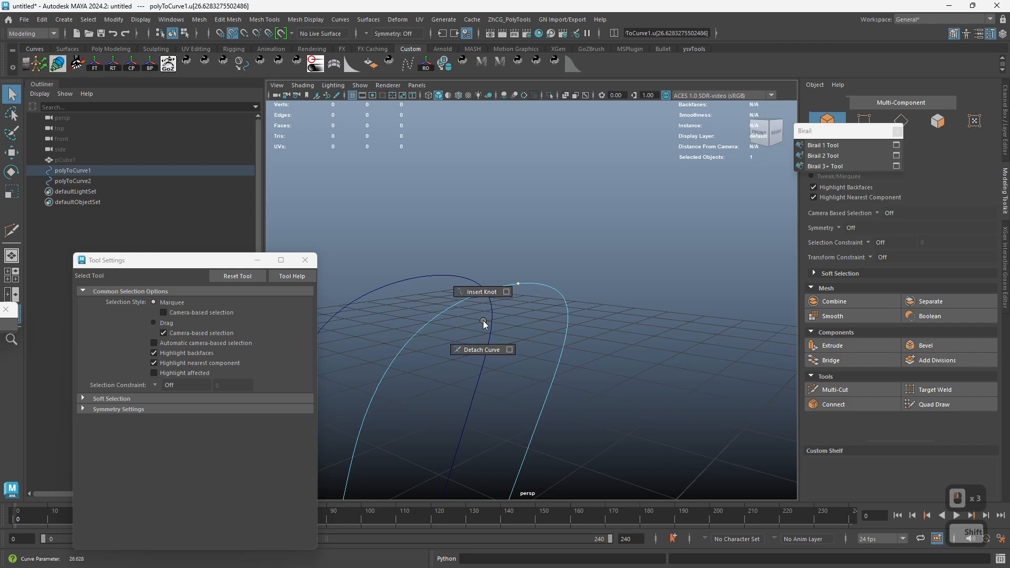
pyautogui.press('space')
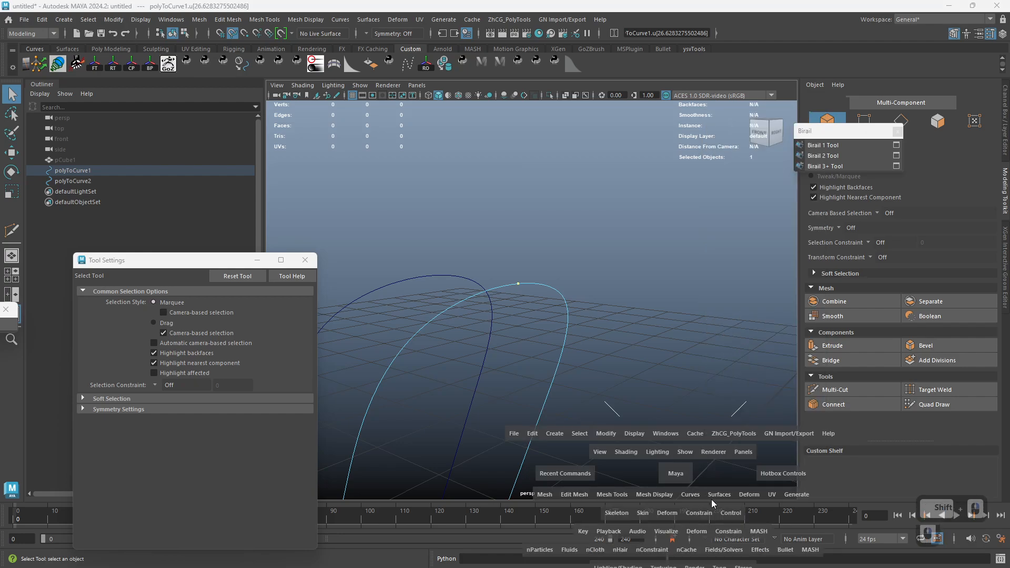
pyautogui.click(691, 494)
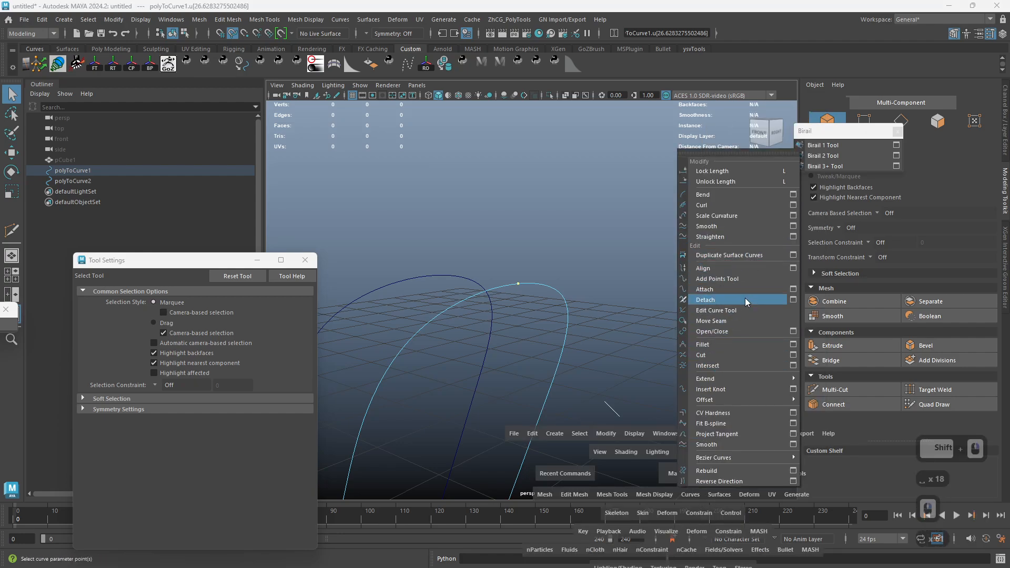
pyautogui.click(747, 321)
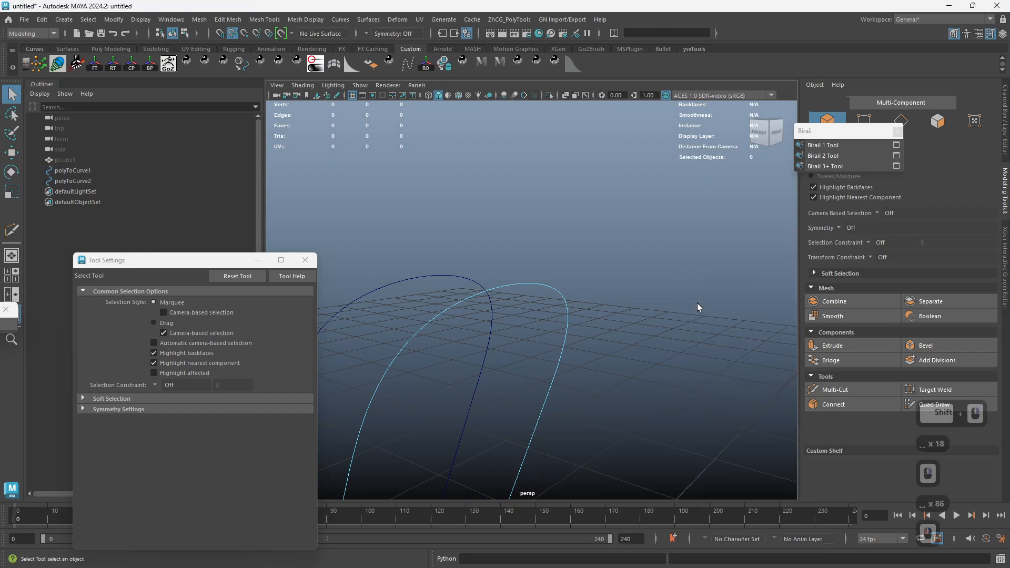
# Step: Pick a curve point near the top of polyToCurve2, at parameter about 26, and move that curve's seam there
pyautogui.click(433, 274)
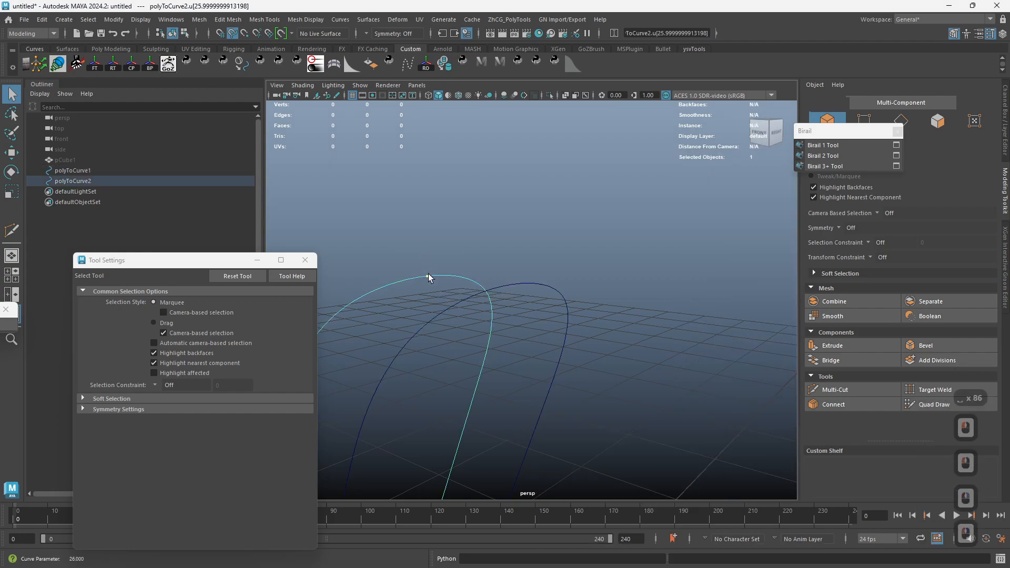
pyautogui.moveTo(429, 274); pyautogui.dragTo(440, 250, button='right')
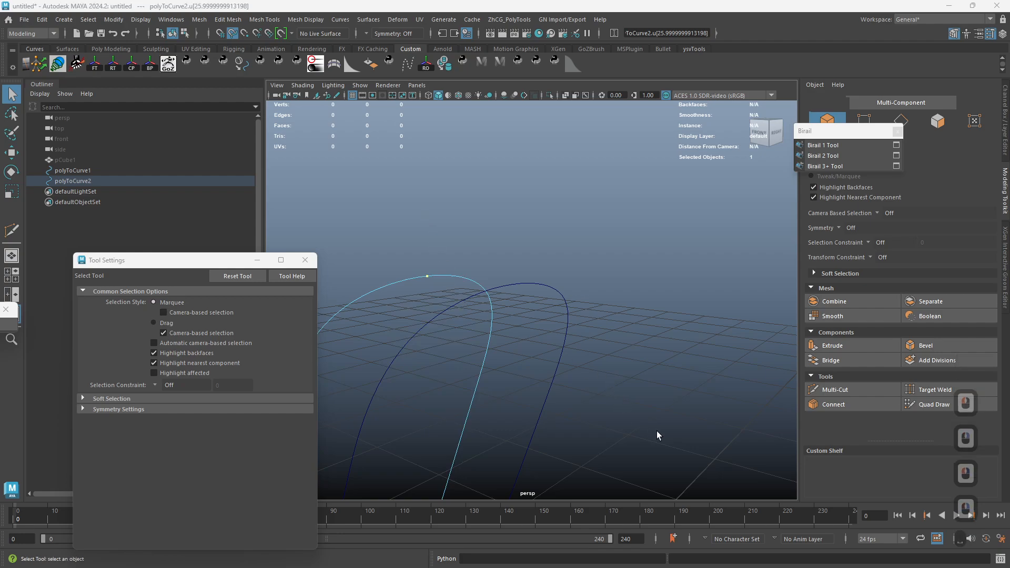
pyautogui.press('space')
pyautogui.click(671, 453)
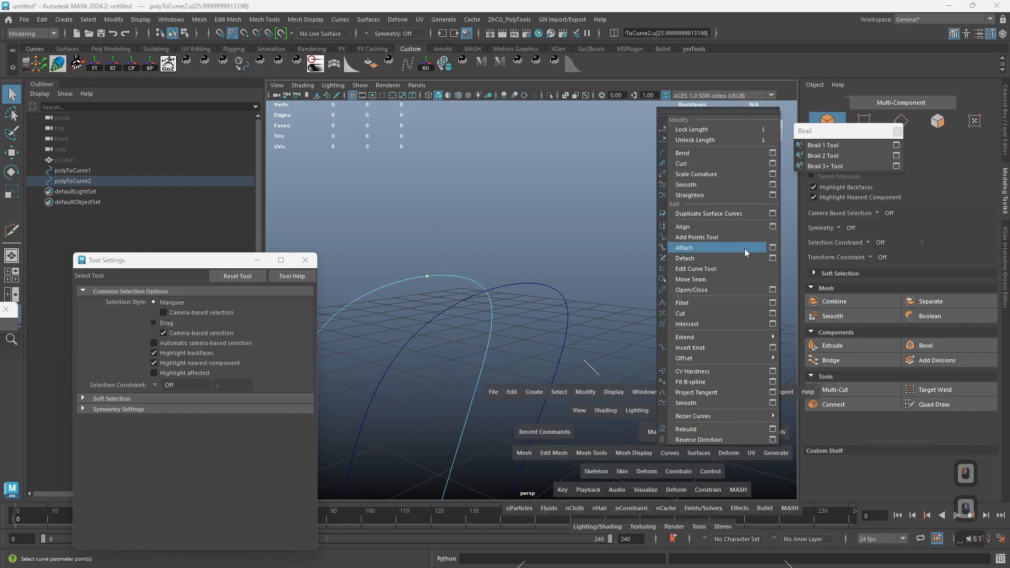
pyautogui.click(721, 274)
# Step: Select both diagonal curves as objects and open them at their new seams with Open/Close Curves
pyautogui.moveTo(540, 345)
pyautogui.keyDown('alt'); pyautogui.mouseDown()
pyautogui.moveTo(563, 334)
pyautogui.moveTo(534, 338)
pyautogui.mouseUp(); pyautogui.keyUp('alt')
pyautogui.moveTo(469, 292); pyautogui.dragTo(485, 276, button='right')
pyautogui.moveTo(443, 273); pyautogui.dragTo(497, 340)
pyautogui.keyDown('shift'); pyautogui.moveTo(556, 287); pyautogui.dragTo(632, 256, button='right'); pyautogui.keyUp('shift')
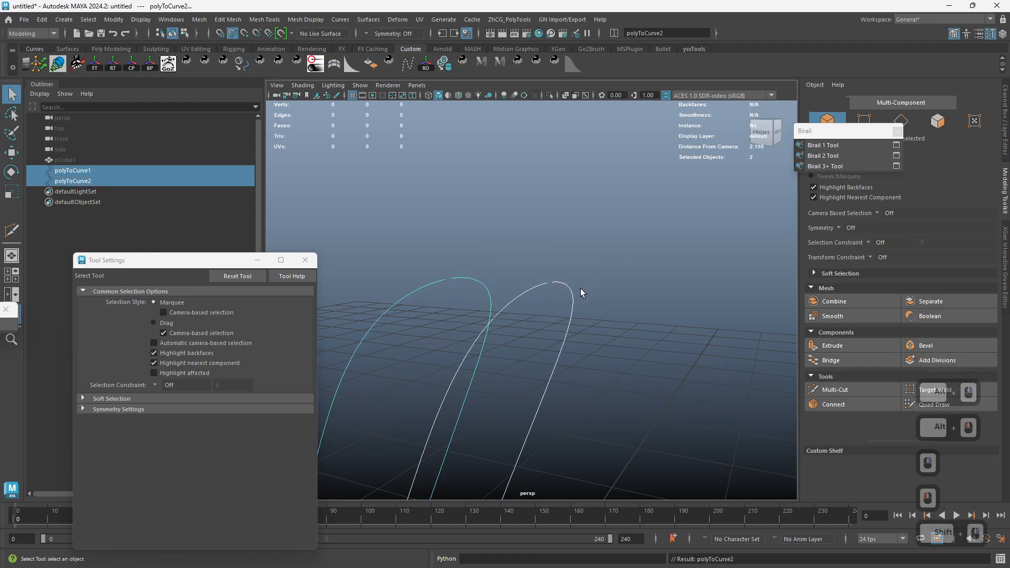
pyautogui.moveTo(580, 288)
pyautogui.keyDown('alt'); pyautogui.mouseDown()
pyautogui.moveTo(500, 273)
pyautogui.moveTo(547, 295)
pyautogui.moveTo(531, 305)
pyautogui.moveTo(587, 293)
pyautogui.mouseUp(); pyautogui.keyUp('alt')
# Step: In the front view, draw a wavy degree-3 Pencil curve spanning the top ends of the two diagonal curves
pyautogui.press('space')
pyautogui.keyDown('alt'); pyautogui.moveTo(554, 200); pyautogui.dragTo(537, 219, button='middle'); pyautogui.keyUp('alt')
pyautogui.keyDown('alt'); pyautogui.moveTo(536, 218); pyautogui.dragTo(916, 395, button='right'); pyautogui.keyUp('alt')
pyautogui.keyDown('alt'); pyautogui.moveTo(479, 190); pyautogui.dragTo(498, 384, button='middle'); pyautogui.keyUp('alt')
pyautogui.keyDown('alt'); pyautogui.moveTo(541, 256); pyautogui.dragTo(543, 288, button='middle'); pyautogui.keyUp('alt')
pyautogui.keyDown('alt'); pyautogui.moveTo(612, 315); pyautogui.dragTo(599, 329, button='middle'); pyautogui.keyUp('alt')
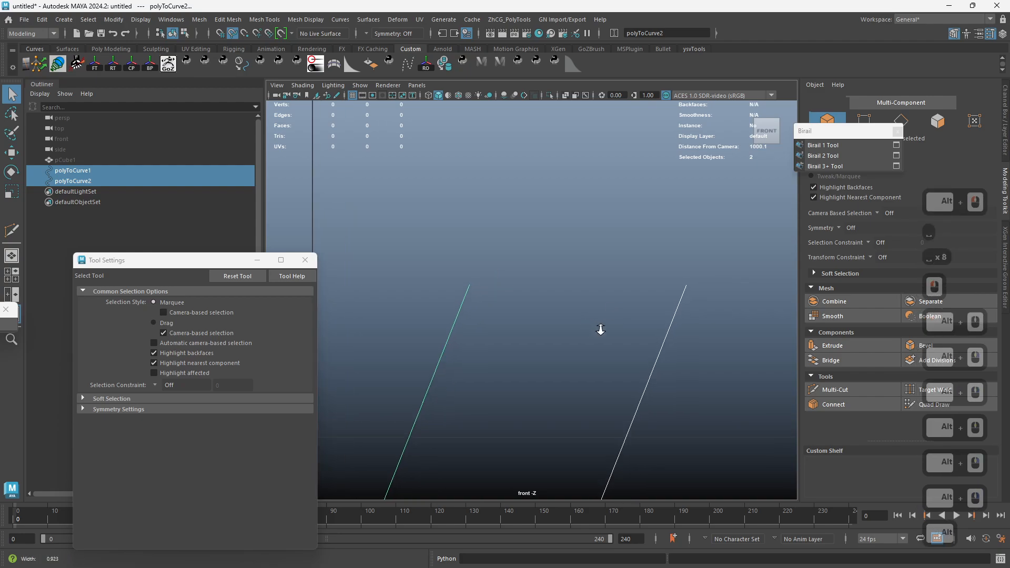
pyautogui.click(553, 301)
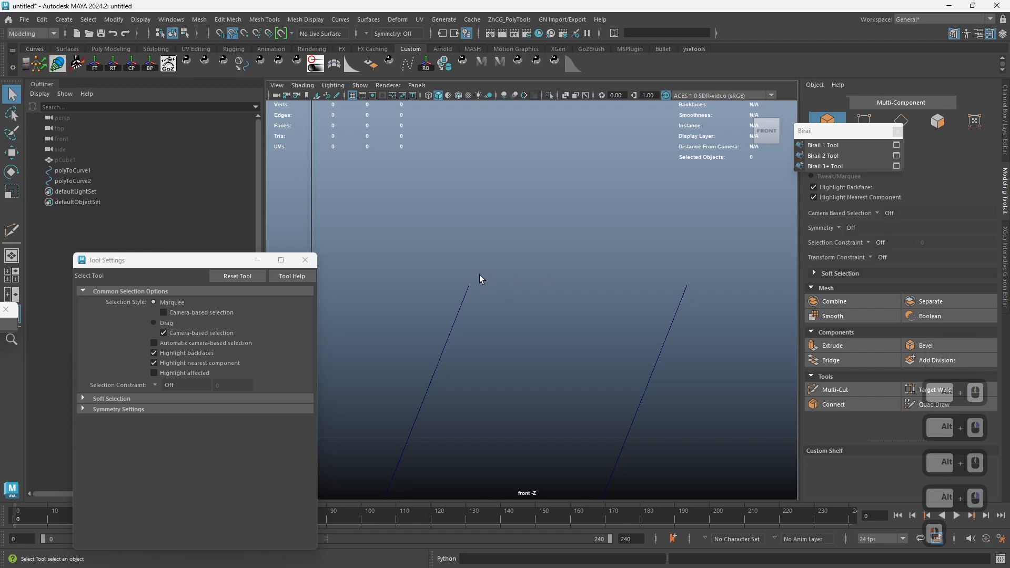
pyautogui.press('space')
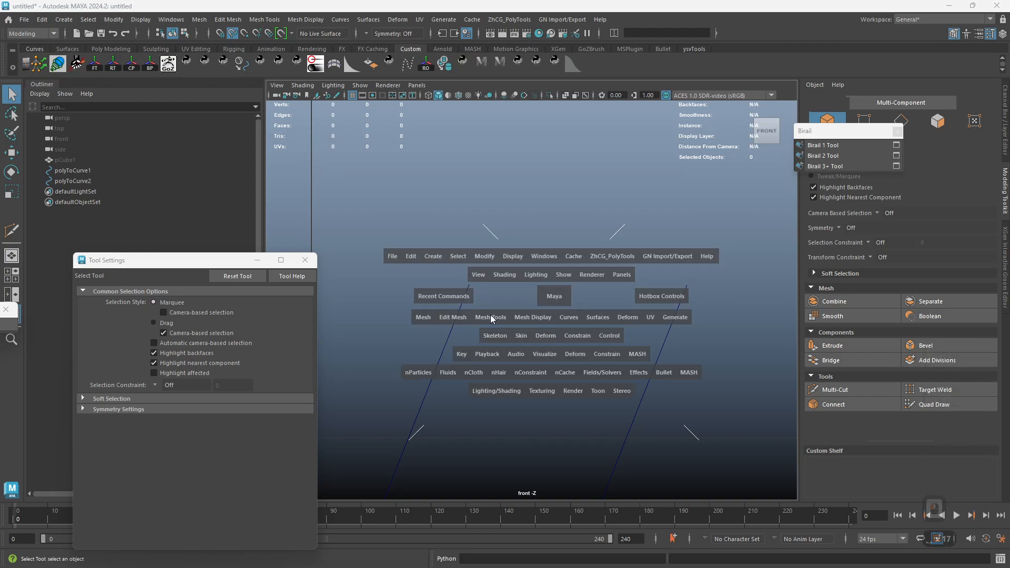
pyautogui.click(437, 256)
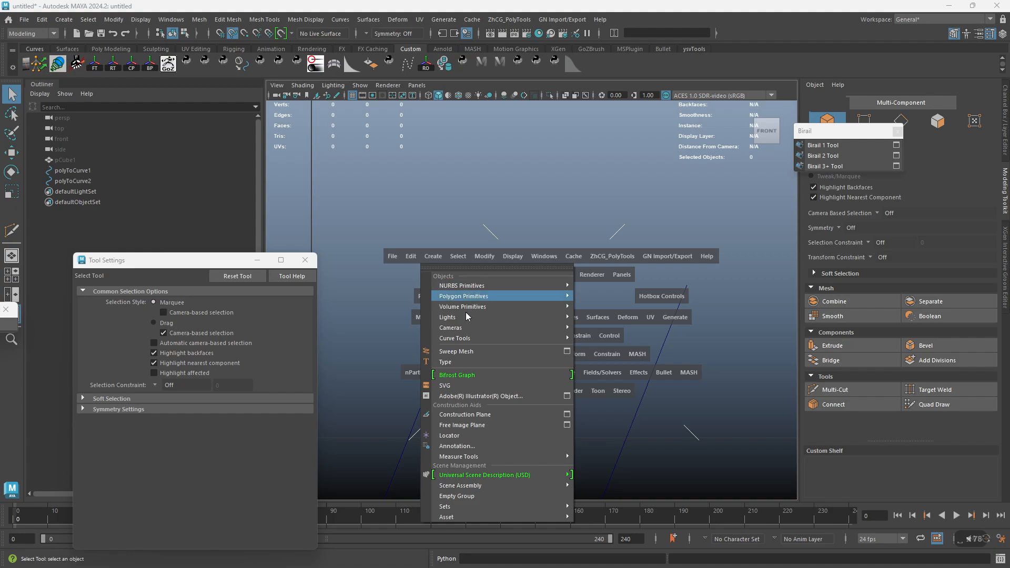
pyautogui.moveTo(477, 337)
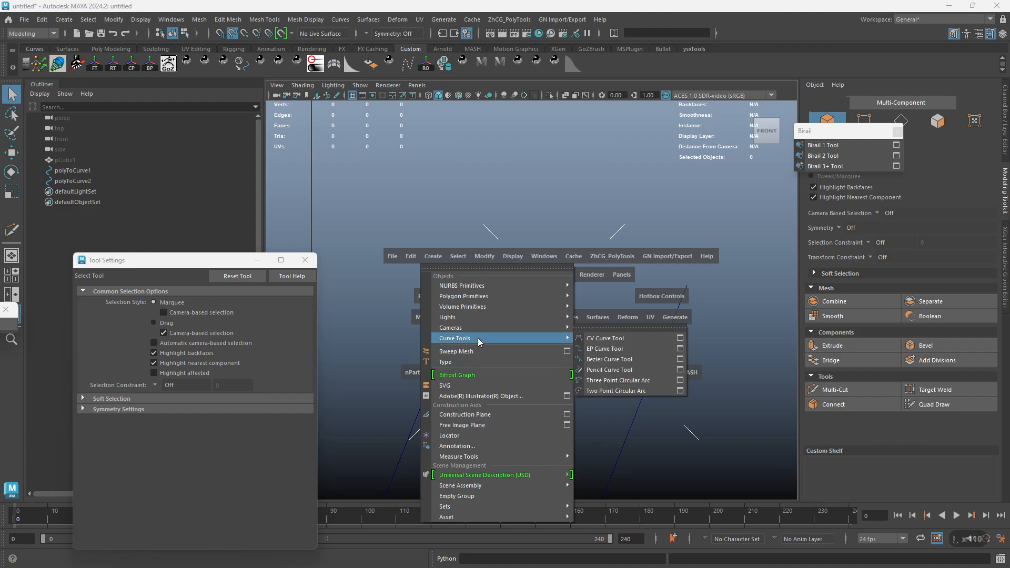
pyautogui.click(631, 368)
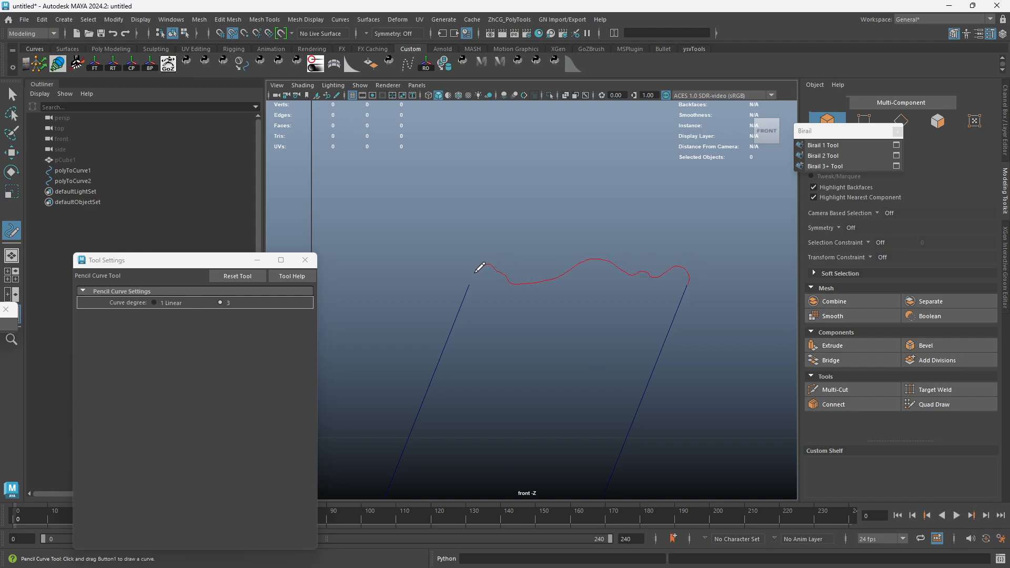
pyautogui.moveTo(477, 271); pyautogui.dragTo(473, 281)
pyautogui.press('q')
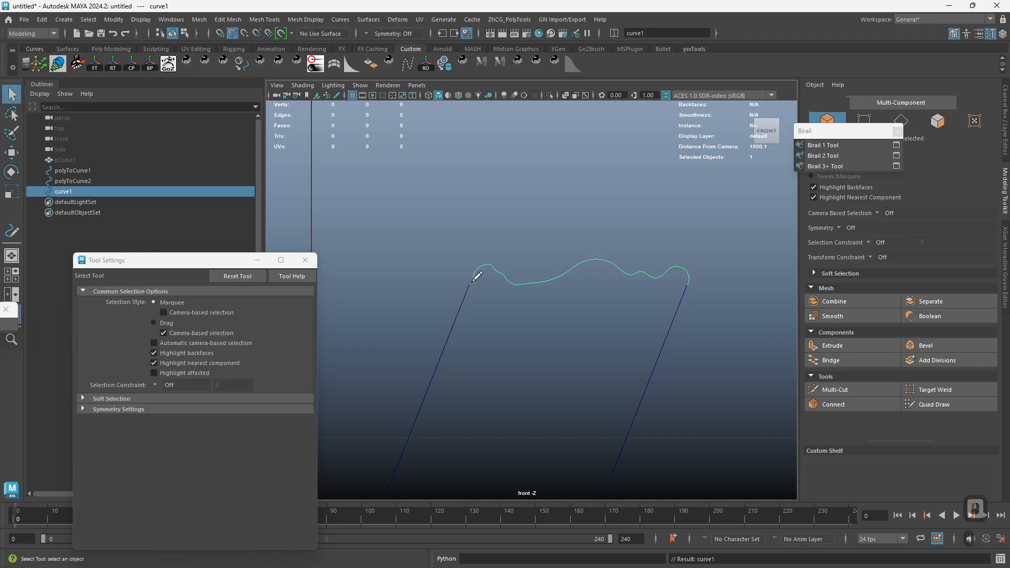
# Step: Show the wavy profile curve's control vertices and curve-snap the end vertex cv[30] onto the open end of polyToCurve2
pyautogui.keyDown('alt'); pyautogui.moveTo(474, 233); pyautogui.dragTo(502, 253, button='right'); pyautogui.keyUp('alt')
pyautogui.moveTo(470, 298); pyautogui.dragTo(463, 285, button='right')
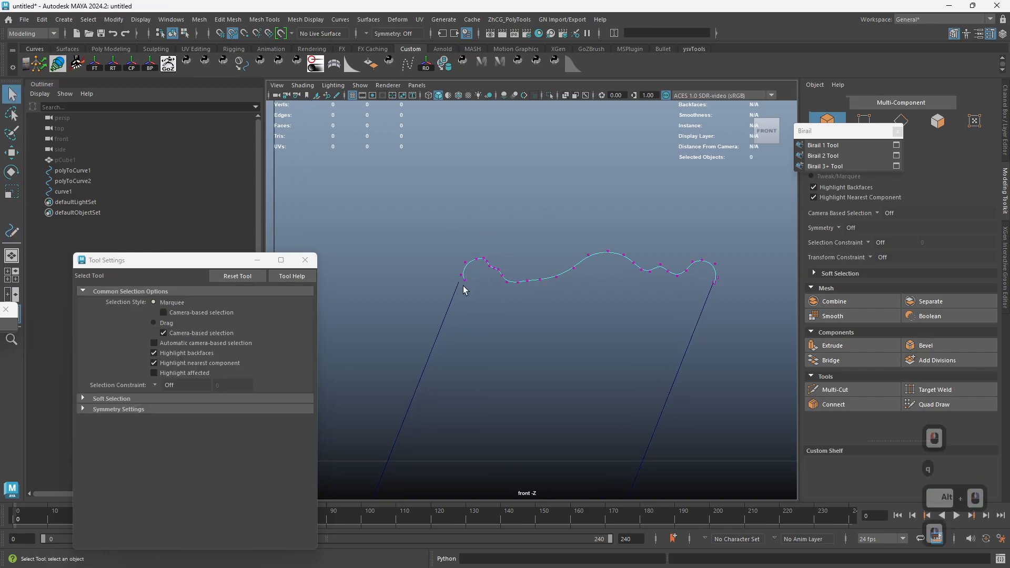
pyautogui.press('w')
pyautogui.moveTo(469, 289); pyautogui.dragTo(579, 259)
pyautogui.keyDown('alt'); pyautogui.moveTo(579, 259); pyautogui.dragTo(633, 327, button='right'); pyautogui.keyUp('alt')
pyautogui.keyDown('alt'); pyautogui.moveTo(633, 326); pyautogui.dragTo(540, 283, button='middle'); pyautogui.keyUp('alt')
pyautogui.keyDown('alt'); pyautogui.moveTo(550, 289); pyautogui.dragTo(564, 292, button='right'); pyautogui.keyUp('alt')
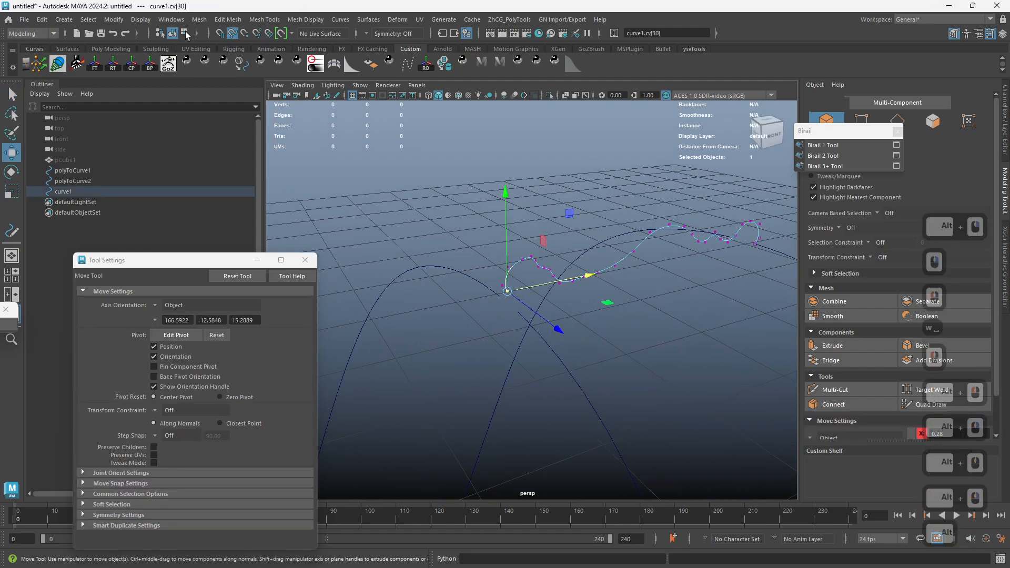
pyautogui.keyDown('alt'); pyautogui.moveTo(442, 230); pyautogui.dragTo(379, 246, button='right'); pyautogui.keyUp('alt')
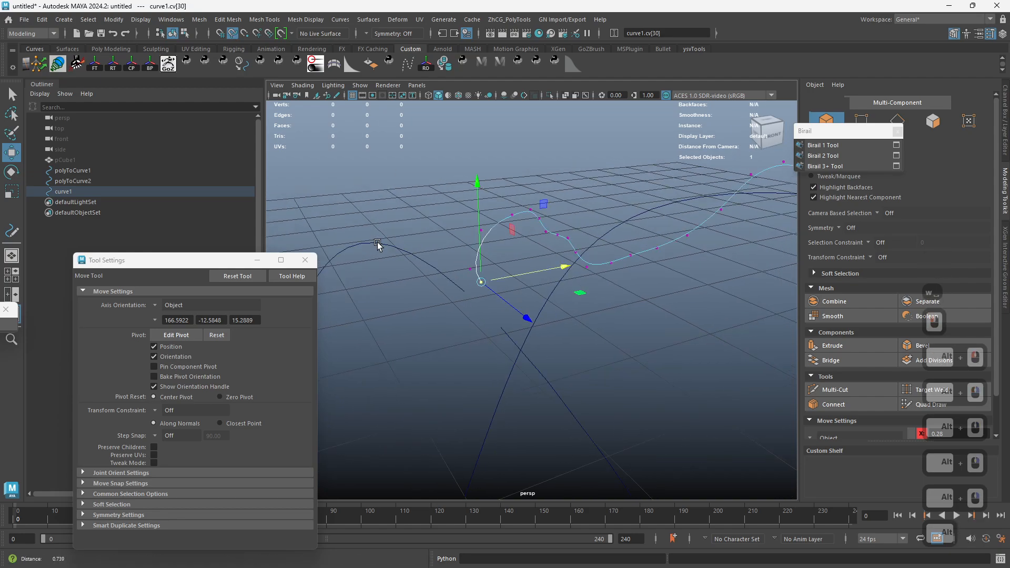
pyautogui.moveTo(423, 267); pyautogui.dragTo(435, 271, button='middle')
pyautogui.moveTo(470, 300); pyautogui.dragTo(463, 298, button='middle')
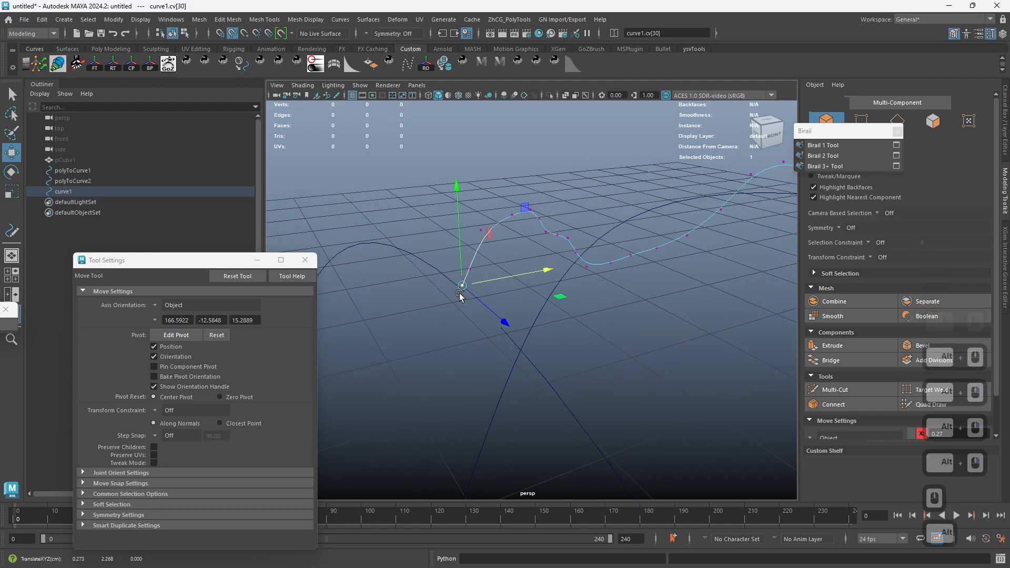
# Step: Slide the profile's end vertex along polyToCurve2 with curve snapping and settle it on that curve's open end
pyautogui.keyDown('alt'); pyautogui.moveTo(461, 295); pyautogui.dragTo(495, 295); pyautogui.keyUp('alt')
pyautogui.keyDown('alt'); pyautogui.moveTo(494, 294); pyautogui.dragTo(491, 271, button='right'); pyautogui.keyUp('alt')
pyautogui.keyDown('alt'); pyautogui.moveTo(563, 280); pyautogui.dragTo(535, 280, button='right'); pyautogui.keyUp('alt')
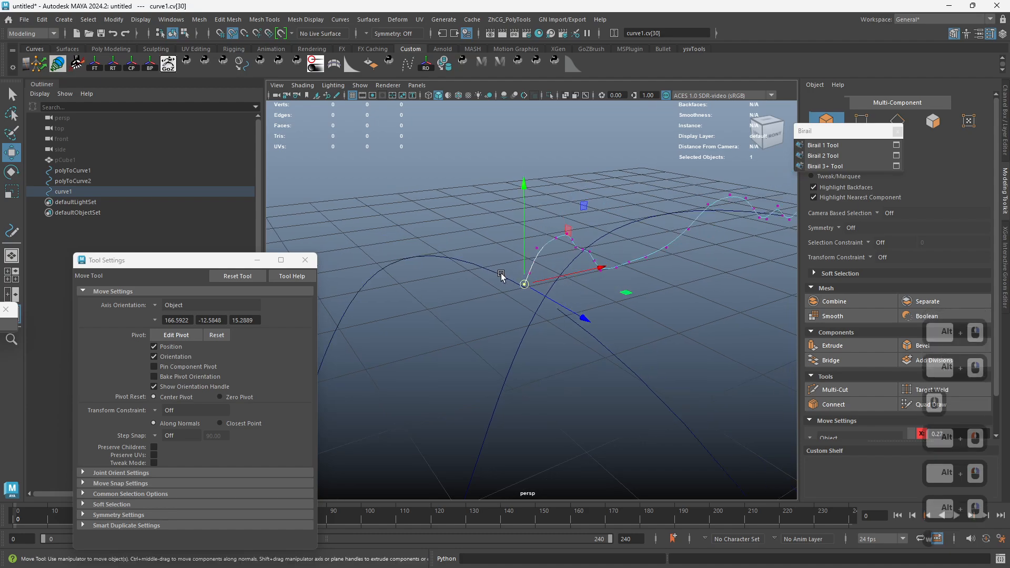
pyautogui.press('w')
pyautogui.moveTo(536, 280); pyautogui.dragTo(484, 271, button='middle')
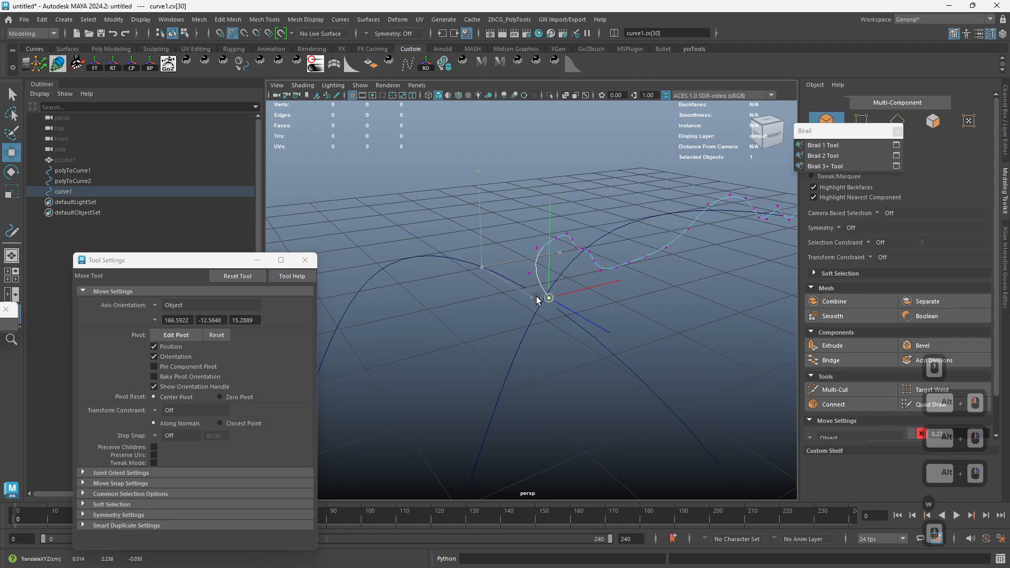
pyautogui.moveTo(537, 300); pyautogui.dragTo(537, 301, button='middle')
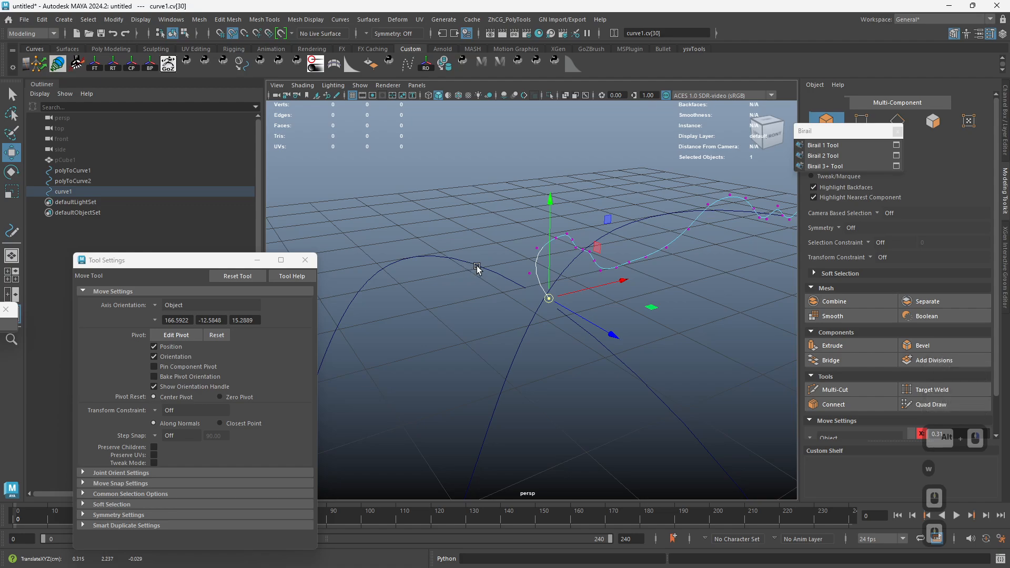
pyautogui.moveTo(478, 269); pyautogui.dragTo(442, 259, button='middle')
pyautogui.moveTo(516, 313); pyautogui.dragTo(518, 324, button='middle')
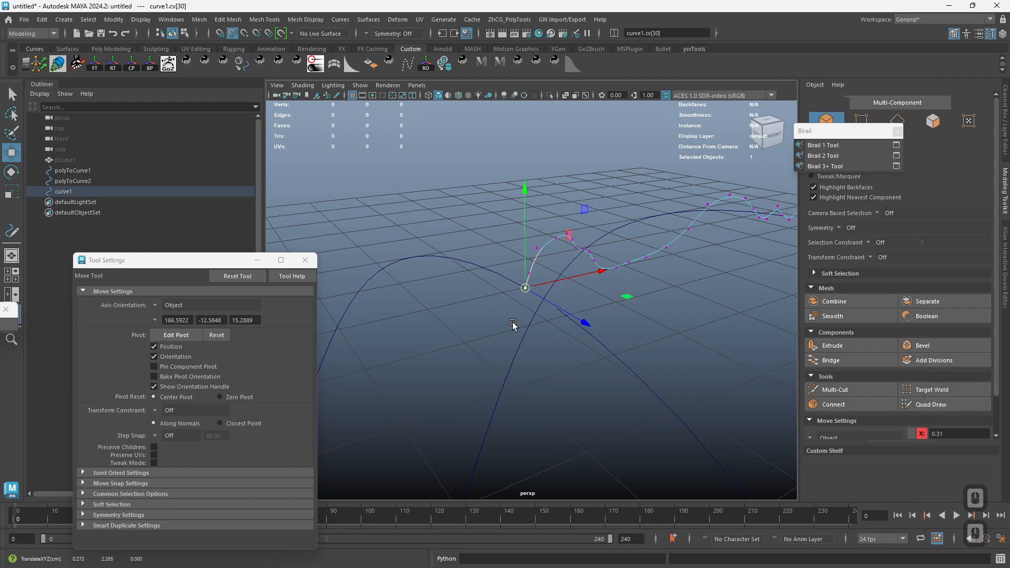
# Step: Select the profile curve's opposite end vertex, cv[0], and curve-snap it onto the open end of polyToCurve1
pyautogui.moveTo(513, 324)
pyautogui.keyDown('alt'); pyautogui.mouseDown()
pyautogui.moveTo(563, 316)
pyautogui.moveTo(439, 331)
pyautogui.moveTo(496, 282)
pyautogui.moveTo(572, 341)
pyautogui.moveTo(483, 289)
pyautogui.moveTo(504, 324)
pyautogui.mouseUp(); pyautogui.keyUp('alt')
pyautogui.moveTo(475, 291); pyautogui.dragTo(500, 325)
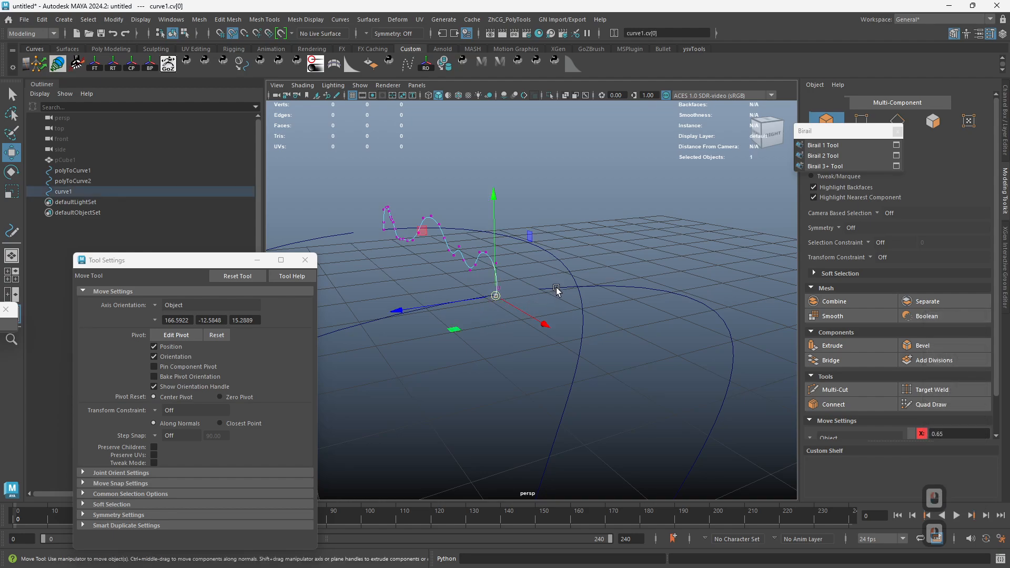
pyautogui.moveTo(557, 291)
pyautogui.mouseDown(button='middle')
pyautogui.moveTo(590, 286)
pyautogui.moveTo(531, 303)
pyautogui.moveTo(557, 297)
pyautogui.mouseUp(button='middle')
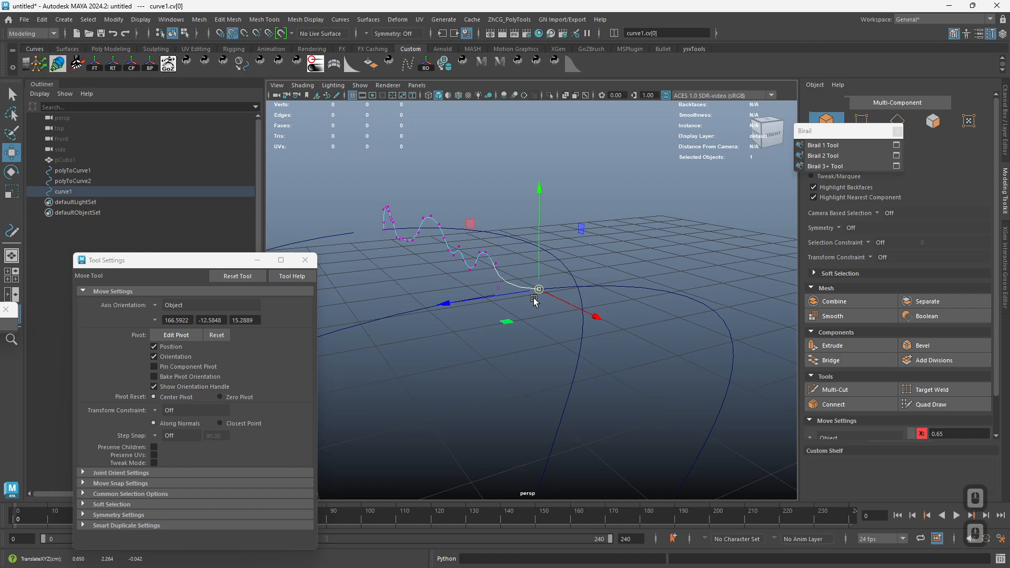
pyautogui.keyDown('alt'); pyautogui.moveTo(534, 301); pyautogui.dragTo(532, 349); pyautogui.keyUp('alt')
pyautogui.press('q')
pyautogui.moveTo(452, 257); pyautogui.dragTo(696, 278)
pyautogui.keyDown('alt'); pyautogui.moveTo(684, 318); pyautogui.dragTo(591, 343); pyautogui.keyUp('alt')
pyautogui.keyDown('shift'); pyautogui.rightClick(601, 330); pyautogui.keyUp('shift')
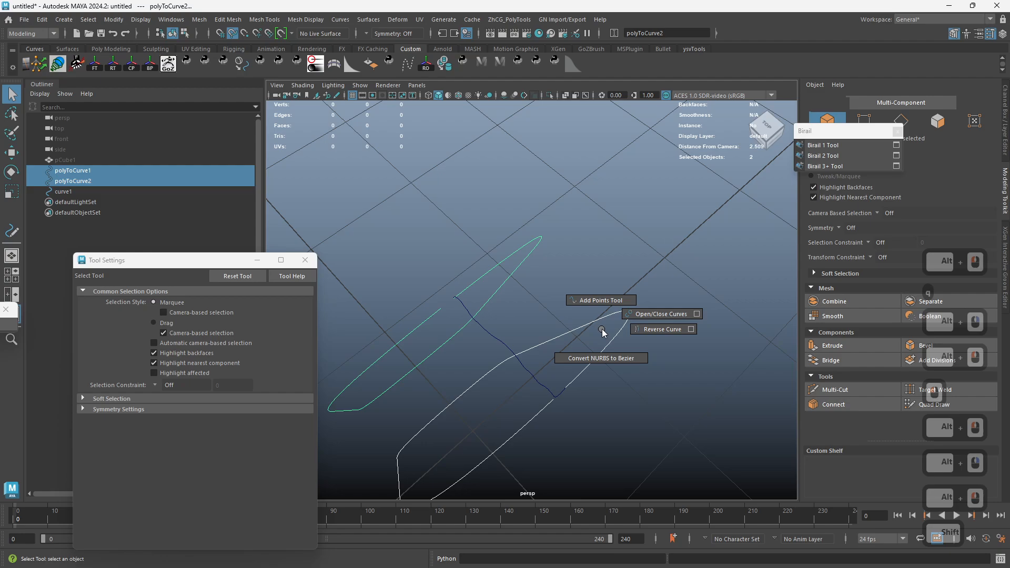
pyautogui.click(667, 302)
pyautogui.keyDown('alt'); pyautogui.moveTo(667, 302); pyautogui.dragTo(661, 242); pyautogui.keyUp('alt')
pyautogui.click(595, 238)
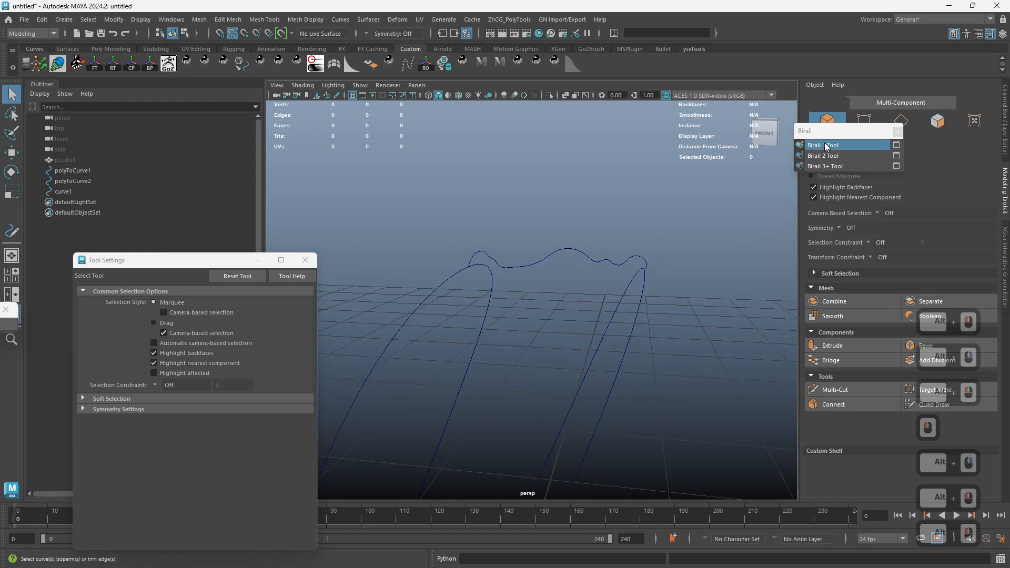
# Step: Run the Birail 1 Tool with curve1 as the profile and polyToCurve2 and polyToCurve1 as the two rails
pyautogui.click(897, 144)
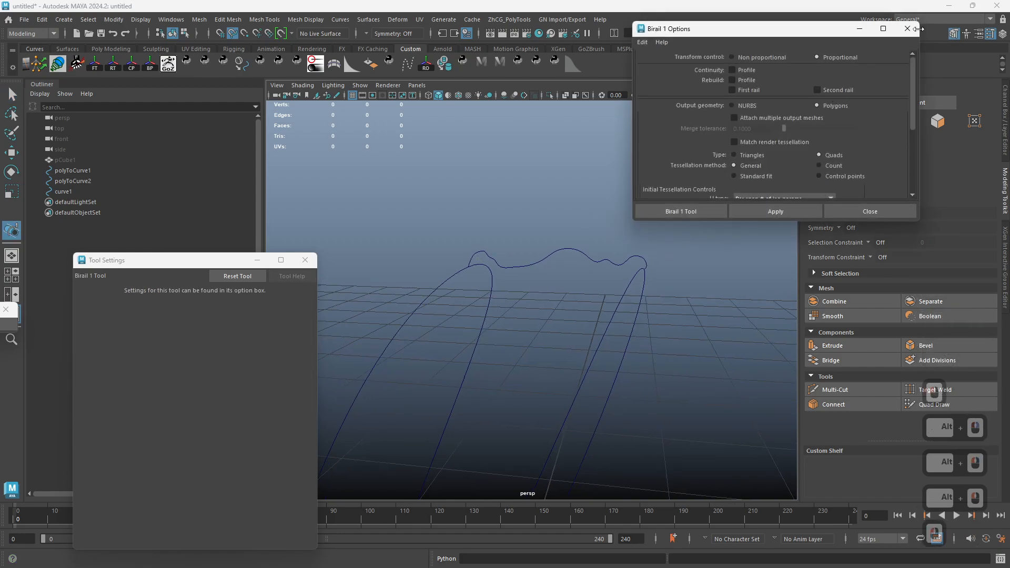
pyautogui.click(909, 29)
pyautogui.click(825, 147)
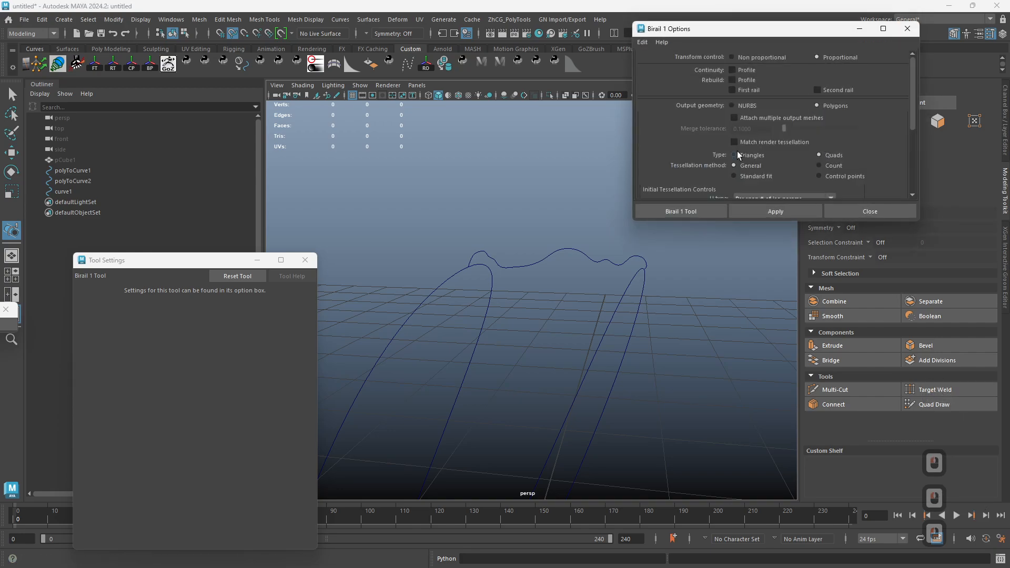
pyautogui.click(305, 260)
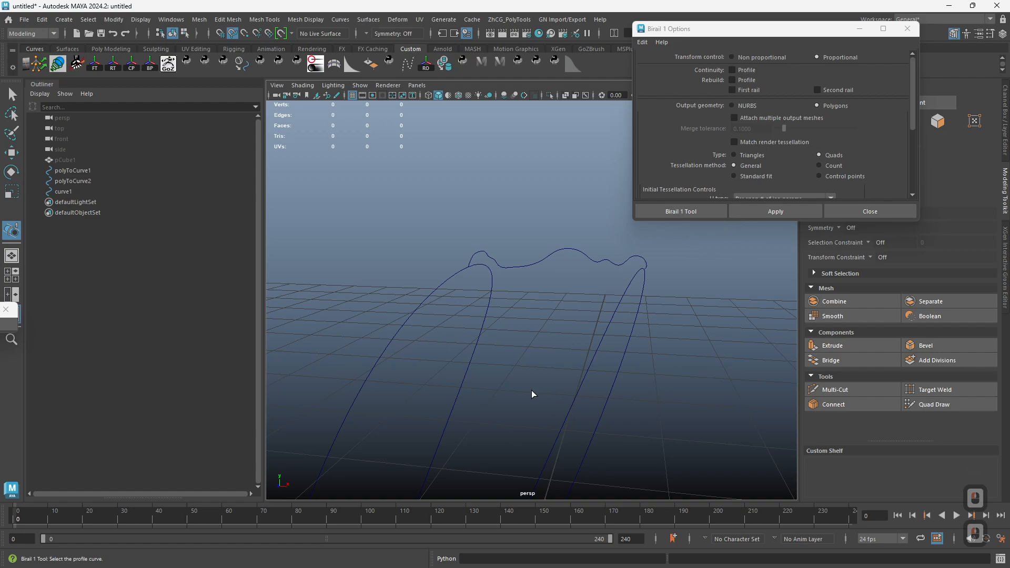
pyautogui.click(546, 258)
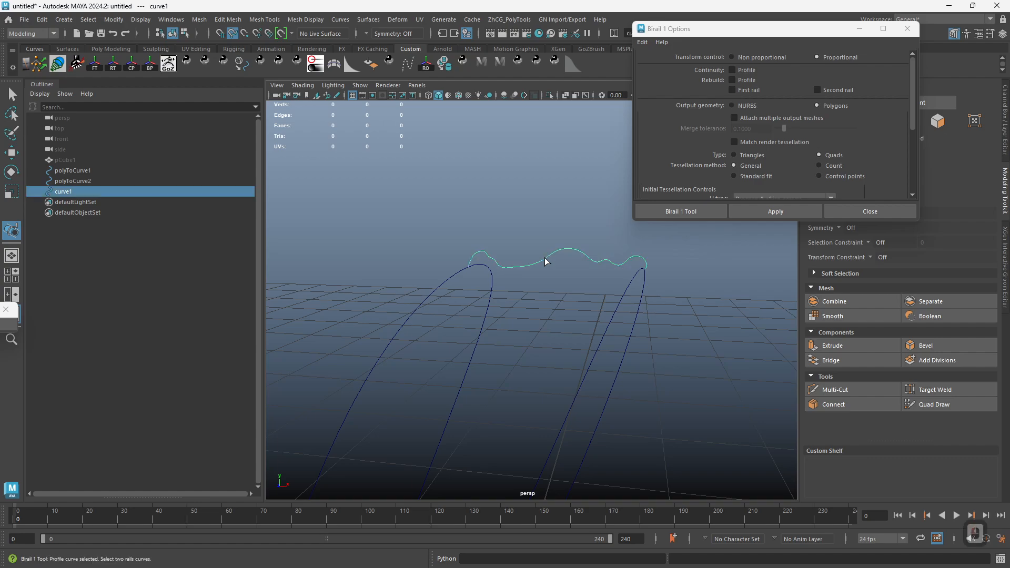
pyautogui.click(431, 296)
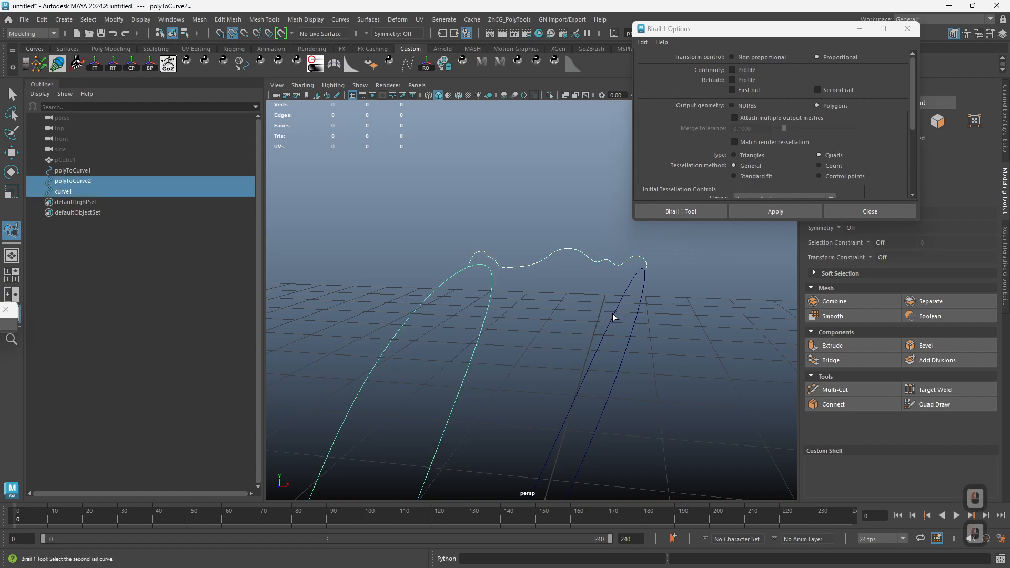
pyautogui.click(617, 316)
pyautogui.keyDown('alt'); pyautogui.moveTo(630, 320); pyautogui.dragTo(483, 316, button='right'); pyautogui.keyUp('alt')
pyautogui.keyDown('alt'); pyautogui.moveTo(482, 316); pyautogui.dragTo(416, 287); pyautogui.keyUp('alt')
pyautogui.keyDown('alt'); pyautogui.moveTo(415, 286); pyautogui.dragTo(604, 345, button='right'); pyautogui.keyUp('alt')
pyautogui.keyDown('alt'); pyautogui.moveTo(604, 348); pyautogui.dragTo(667, 353); pyautogui.keyUp('alt')
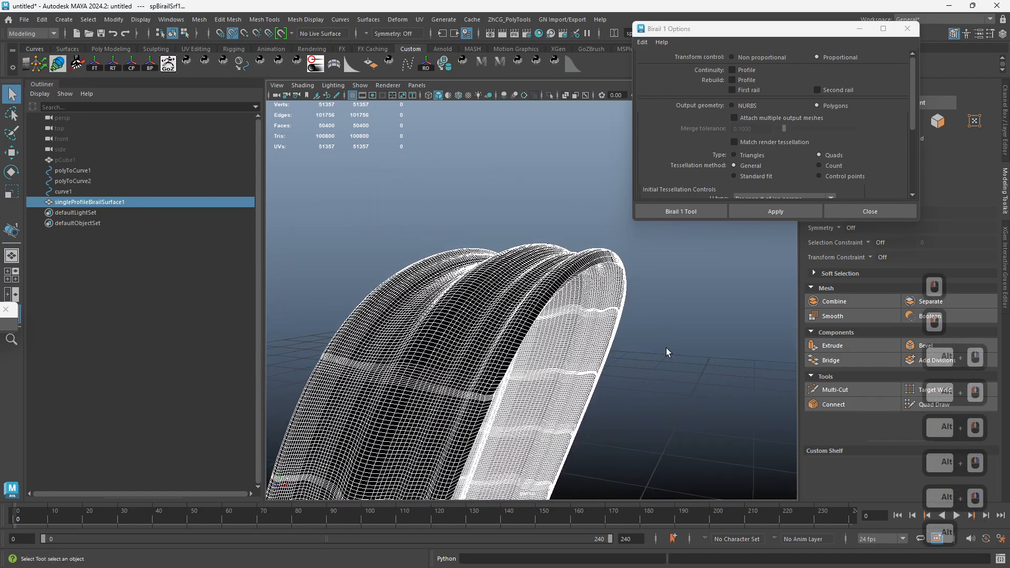
# Step: Reduce the birail surface's tessellation in nurbsTessellate1 by setting V Number to 1 and U Number to 1
pyautogui.click(906, 29)
pyautogui.click(1002, 34)
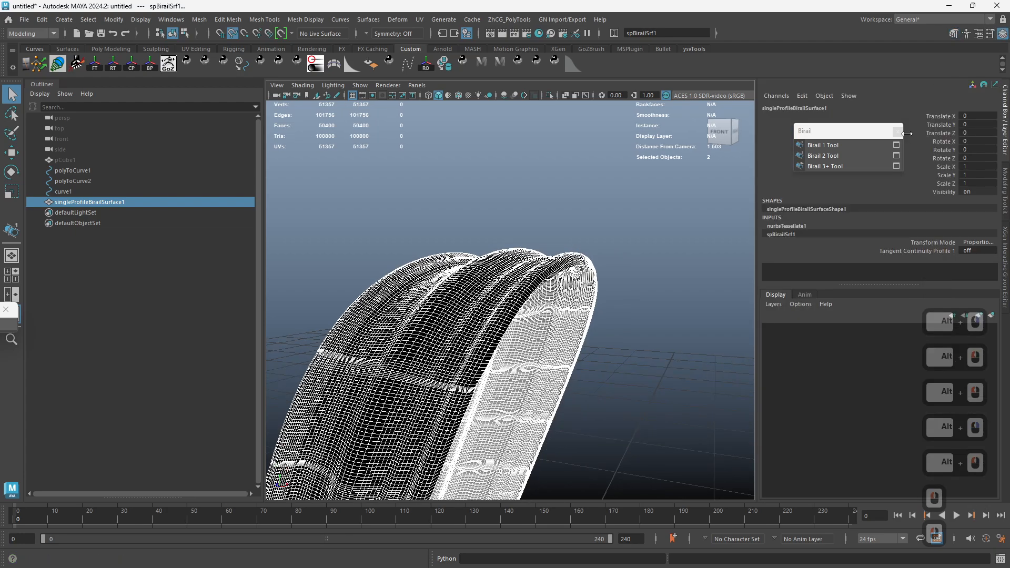
pyautogui.click(898, 131)
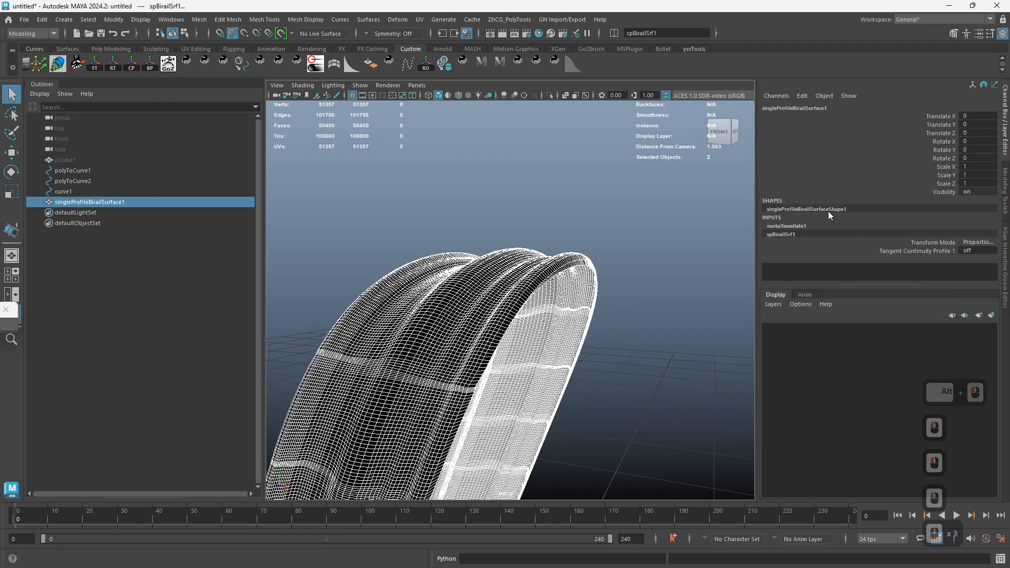
pyautogui.click(814, 226)
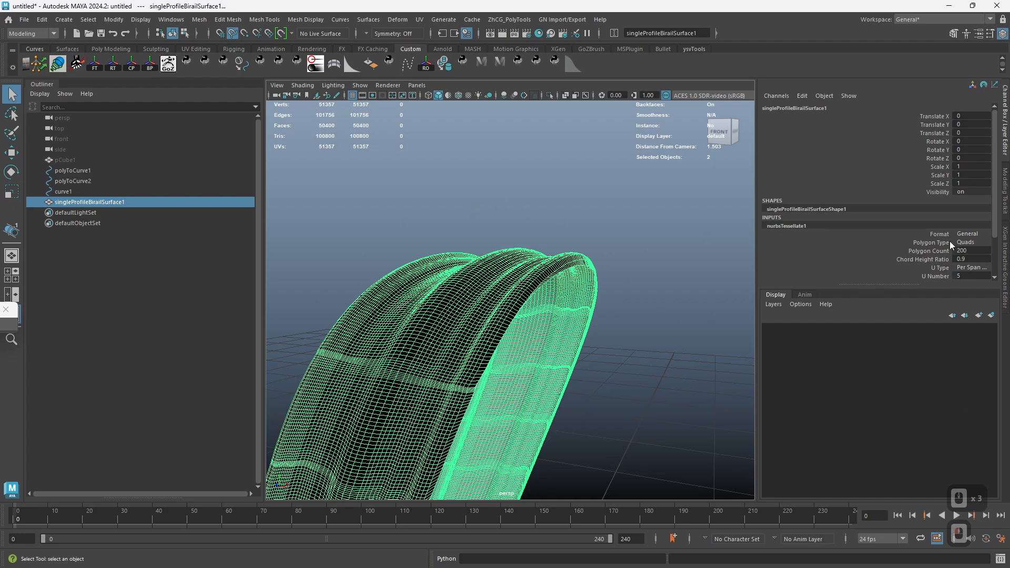
pyautogui.scroll(-3, 945, 240)
pyautogui.click(929, 245)
pyautogui.moveTo(587, 234); pyautogui.dragTo(514, 229, button='middle')
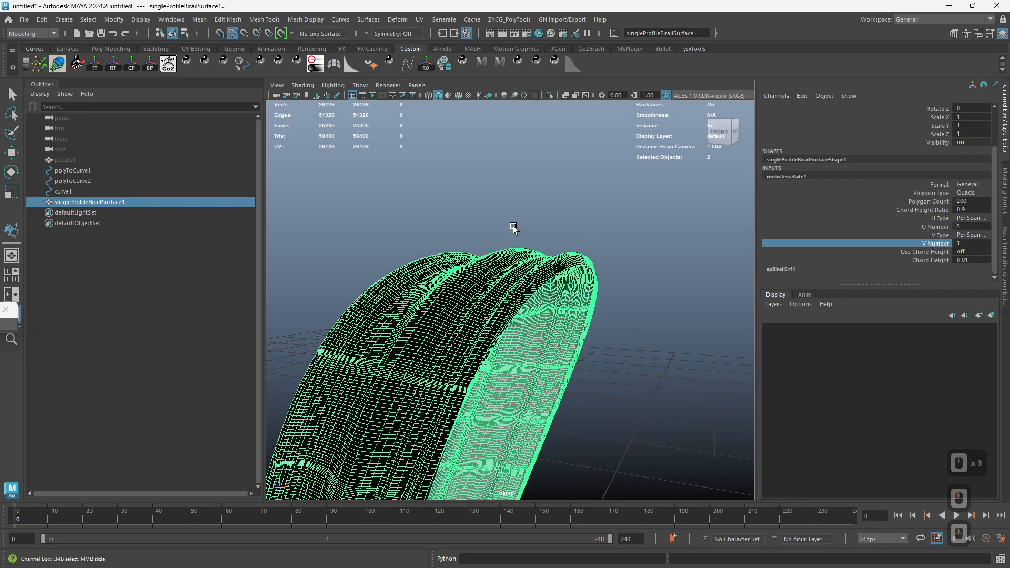
pyautogui.click(936, 228)
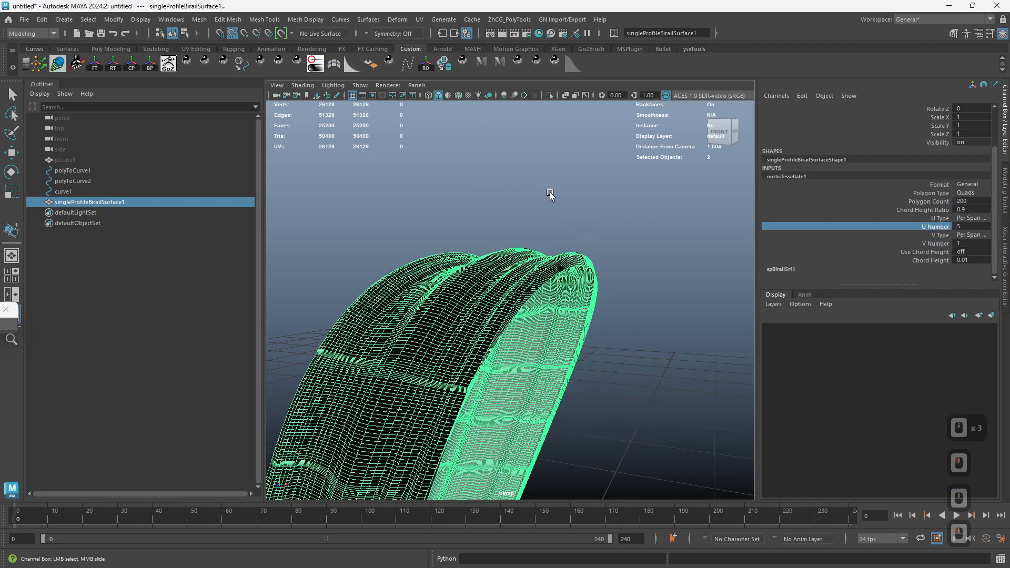
pyautogui.moveTo(550, 195); pyautogui.dragTo(251, 189, button='middle')
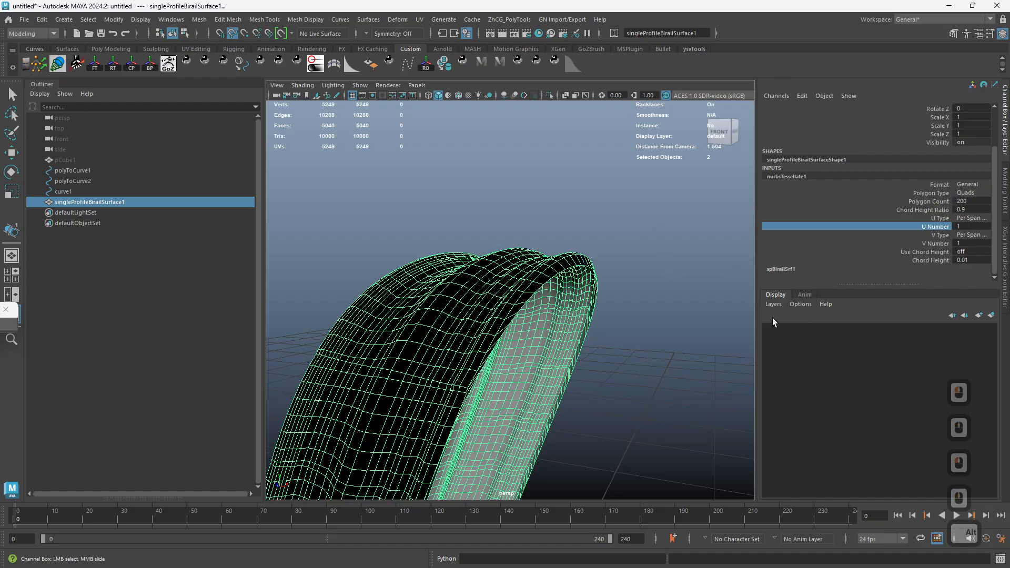
# Step: Reverse the normals of the birail surface mesh and deselect it
pyautogui.keyDown('alt'); pyautogui.moveTo(667, 264); pyautogui.dragTo(481, 381, button='right'); pyautogui.keyUp('alt')
pyautogui.keyDown('alt'); pyautogui.moveTo(481, 384); pyautogui.dragTo(509, 242, button='middle'); pyautogui.keyUp('alt')
pyautogui.keyDown('alt'); pyautogui.moveTo(510, 241); pyautogui.dragTo(418, 194); pyautogui.keyUp('alt')
pyautogui.keyDown('alt'); pyautogui.moveTo(418, 194); pyautogui.dragTo(451, 169, button='right'); pyautogui.keyUp('alt')
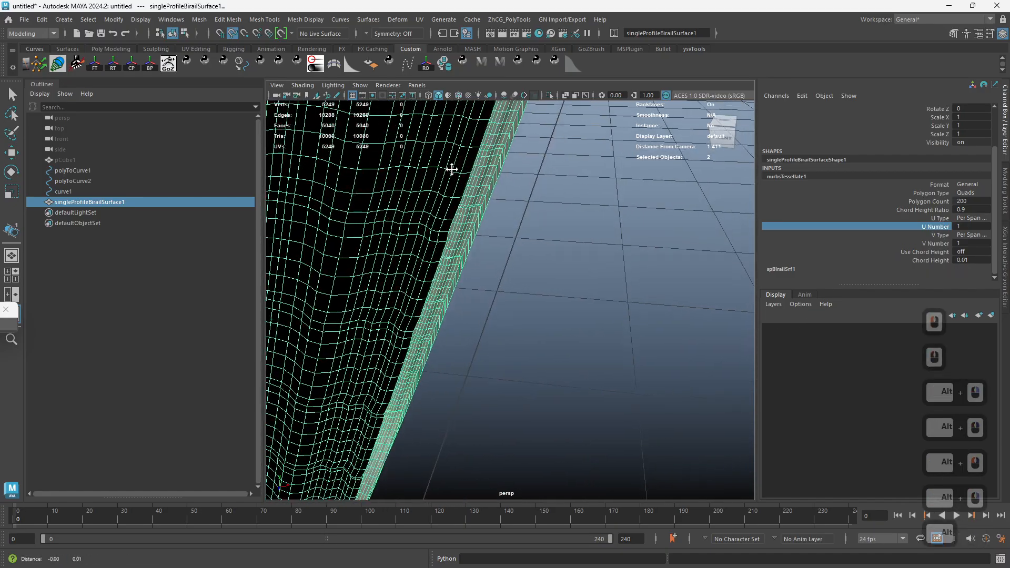
pyautogui.keyDown('alt'); pyautogui.moveTo(451, 169); pyautogui.dragTo(457, 392, button='middle'); pyautogui.keyUp('alt')
pyautogui.keyDown('alt'); pyautogui.moveTo(456, 392); pyautogui.dragTo(440, 311); pyautogui.keyUp('alt')
pyautogui.click(316, 19)
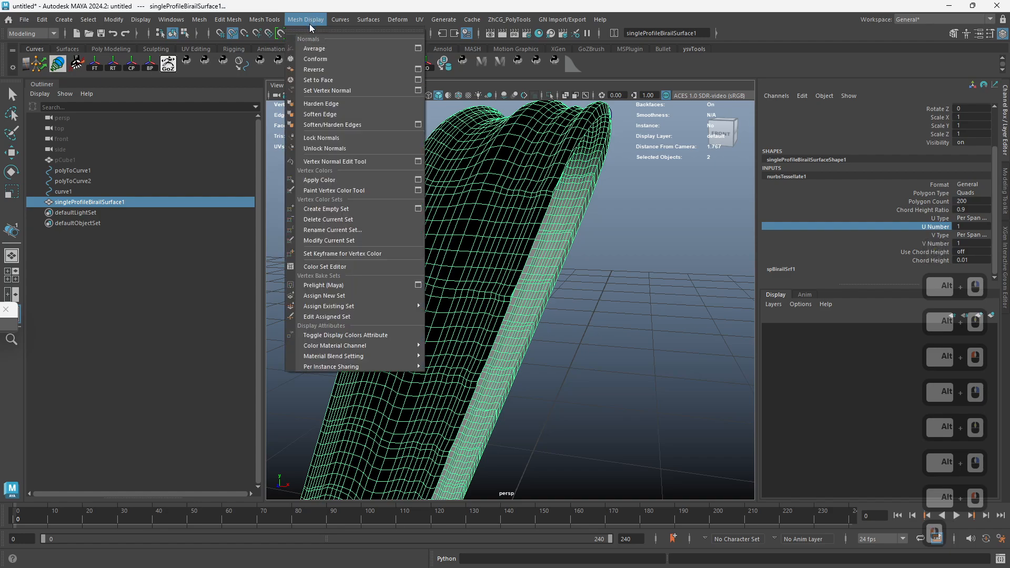
pyautogui.click(352, 70)
pyautogui.keyDown('alt'); pyautogui.moveTo(480, 257); pyautogui.dragTo(415, 268, button='right'); pyautogui.keyUp('alt')
pyautogui.click(670, 299)
# Step: Convert the selection of curve1 to its control vertices and lower vertex cv[14] on the middle crest
pyautogui.keyDown('alt'); pyautogui.moveTo(669, 300); pyautogui.dragTo(542, 288, button='right'); pyautogui.keyUp('alt')
pyautogui.keyDown('alt'); pyautogui.moveTo(542, 287); pyautogui.dragTo(570, 252); pyautogui.keyUp('alt')
pyautogui.keyDown('alt'); pyautogui.moveTo(571, 253); pyautogui.dragTo(652, 313, button='right'); pyautogui.keyUp('alt')
pyautogui.moveTo(567, 297)
pyautogui.keyDown('alt'); pyautogui.mouseDown()
pyautogui.moveTo(562, 320)
pyautogui.moveTo(643, 354)
pyautogui.moveTo(597, 345)
pyautogui.mouseUp(); pyautogui.keyUp('alt')
pyautogui.keyDown('alt'); pyautogui.moveTo(473, 295); pyautogui.dragTo(535, 357, button='right'); pyautogui.keyUp('alt')
pyautogui.keyDown('alt'); pyautogui.moveTo(535, 358); pyautogui.dragTo(547, 330); pyautogui.keyUp('alt')
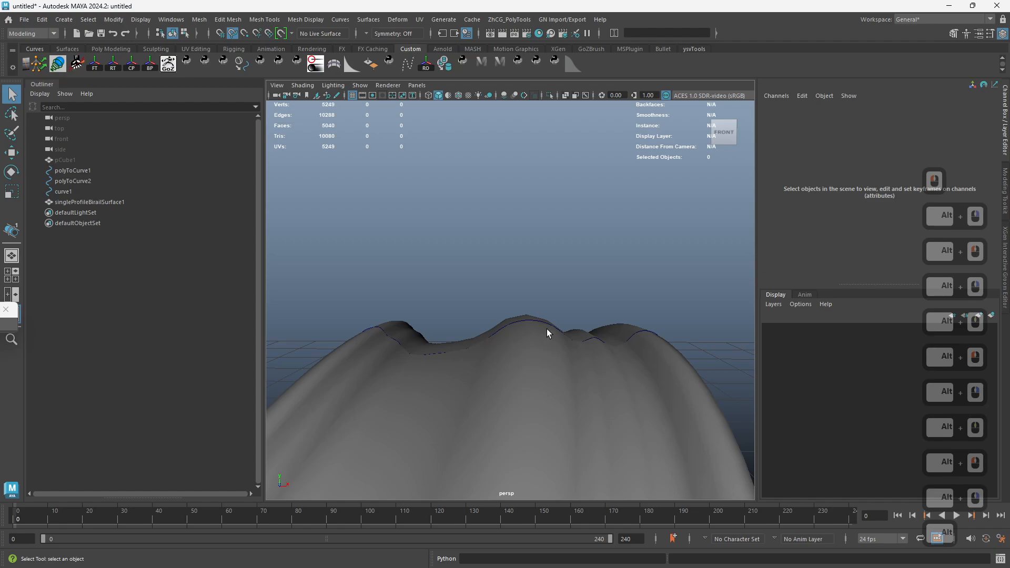
pyautogui.click(124, 184)
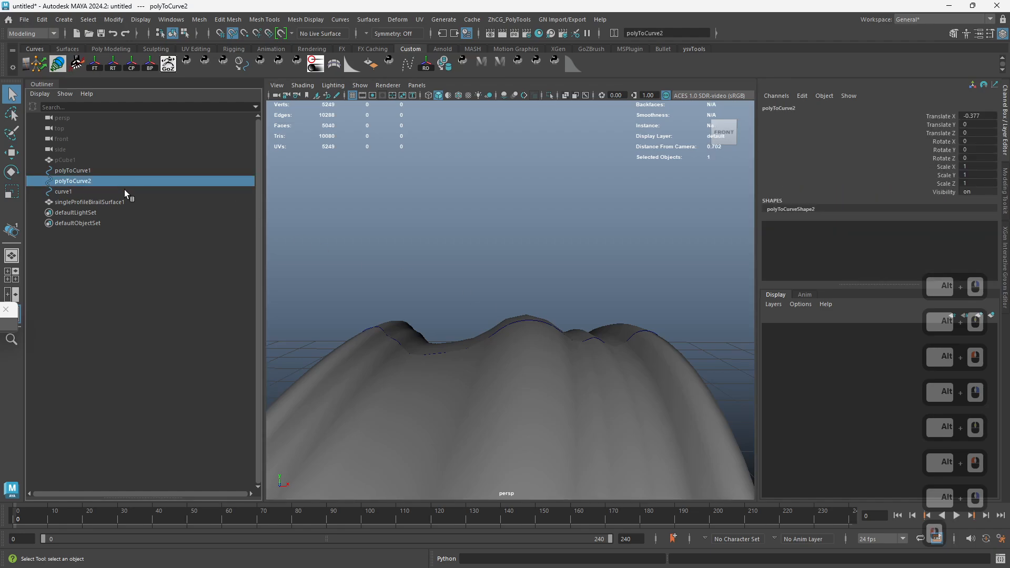
pyautogui.click(122, 190)
pyautogui.keyDown('ctrl'); pyautogui.moveTo(453, 245); pyautogui.dragTo(473, 271, button='right'); pyautogui.keyUp('ctrl')
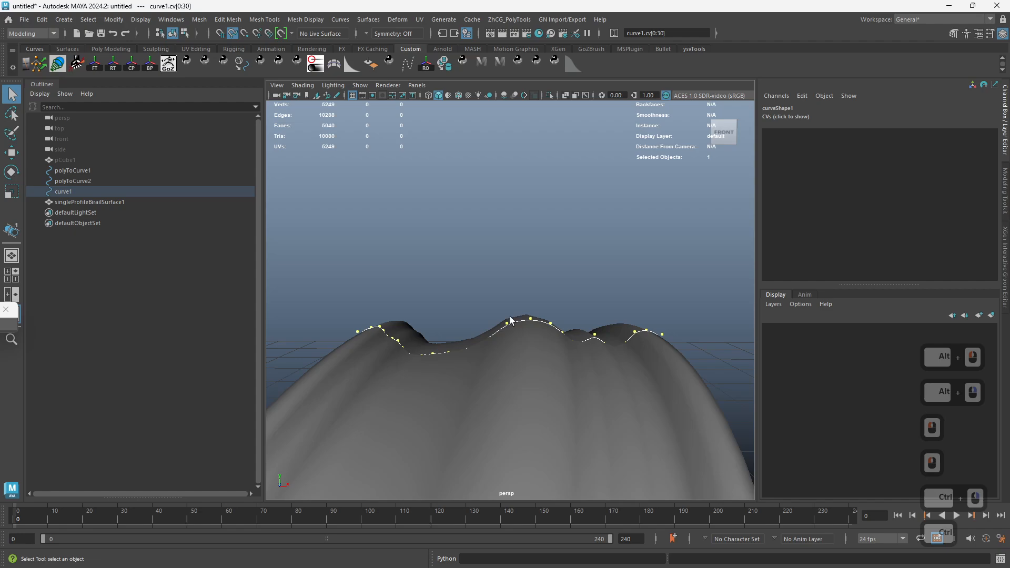
pyautogui.moveTo(492, 311); pyautogui.dragTo(517, 332)
pyautogui.press('w')
pyautogui.moveTo(506, 248)
pyautogui.mouseDown()
pyautogui.moveTo(506, 225)
pyautogui.moveTo(507, 259)
pyautogui.mouseUp()
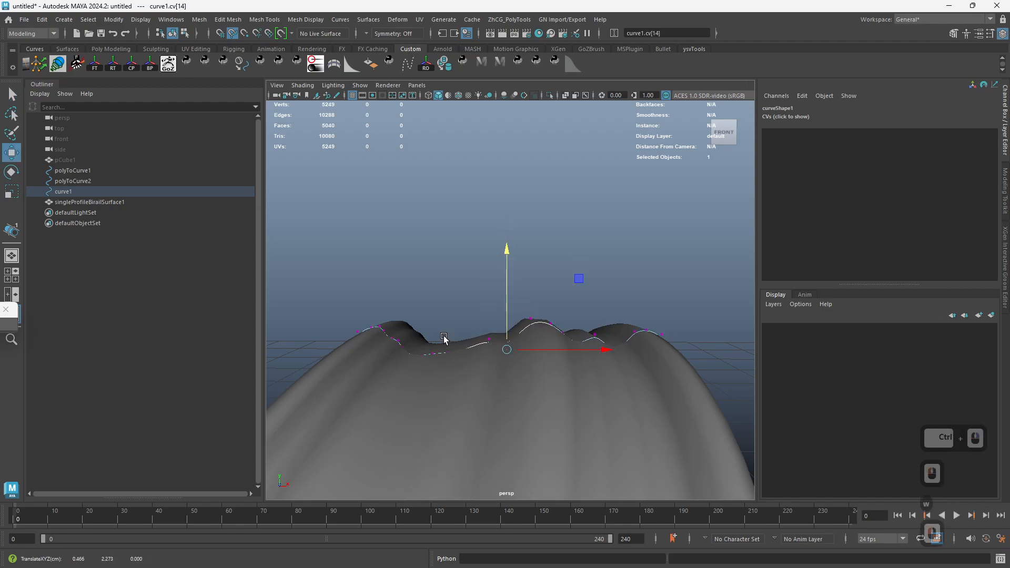
# Step: Select control vertex cv[17] in curve1's dip, undo a trial raise of it and turn on soft selection
pyautogui.moveTo(439, 346); pyautogui.dragTo(458, 356)
pyautogui.moveTo(447, 290); pyautogui.dragTo(452, 266)
pyautogui.hotkey('ctrl', 'z')
pyautogui.keyDown('alt'); pyautogui.moveTo(453, 327); pyautogui.dragTo(456, 322); pyautogui.keyUp('alt')
pyautogui.press('b')
pyautogui.moveTo(626, 366); pyautogui.dragTo(129, 358)
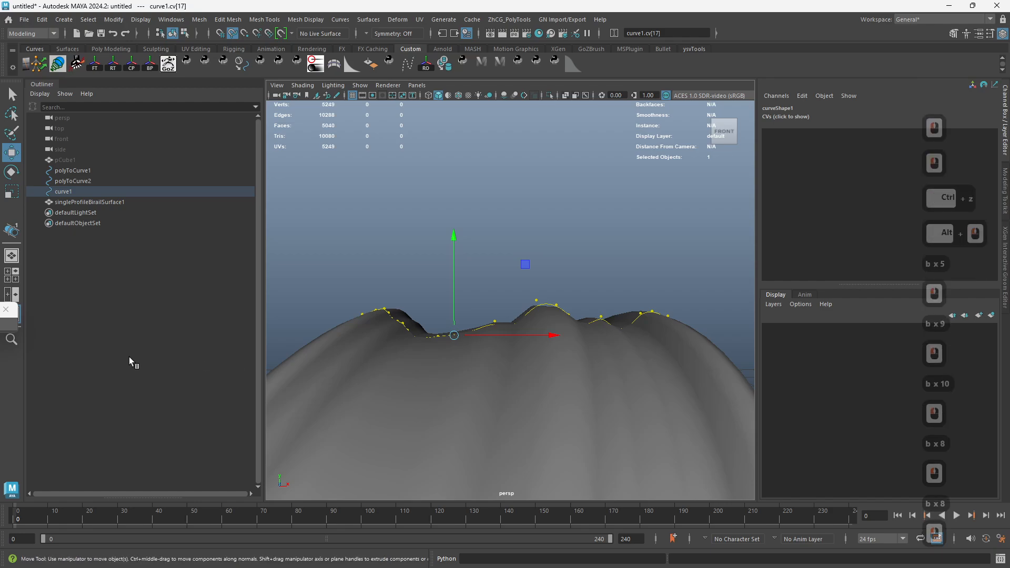
# Step: Open the Move Tool's soft selection settings and reduce the falloff radius to 0
pyautogui.click(990, 33)
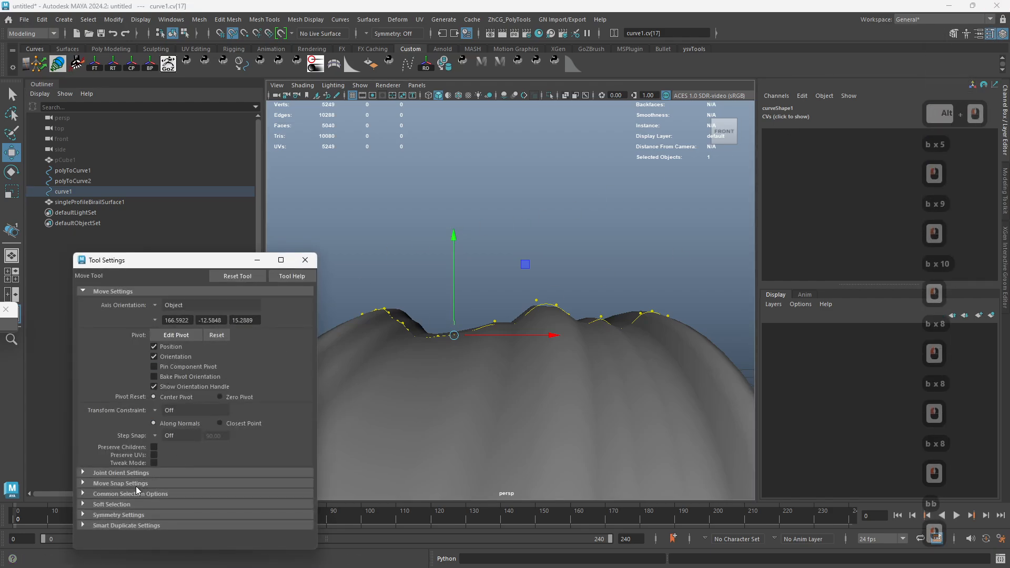
pyautogui.click(139, 504)
pyautogui.scroll(-3, 181, 453)
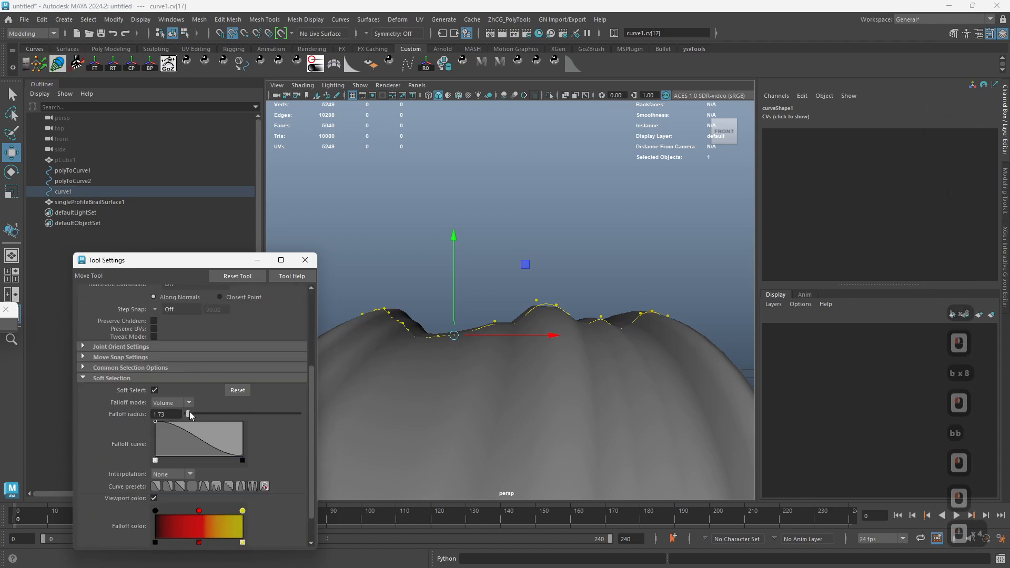
pyautogui.moveTo(189, 414); pyautogui.dragTo(184, 414)
# Step: Widen the soft selection falloff radius to about 0.09 and raise cv[17] to form a rounded bump
pyautogui.press('b')
pyautogui.moveTo(411, 373); pyautogui.dragTo(498, 381)
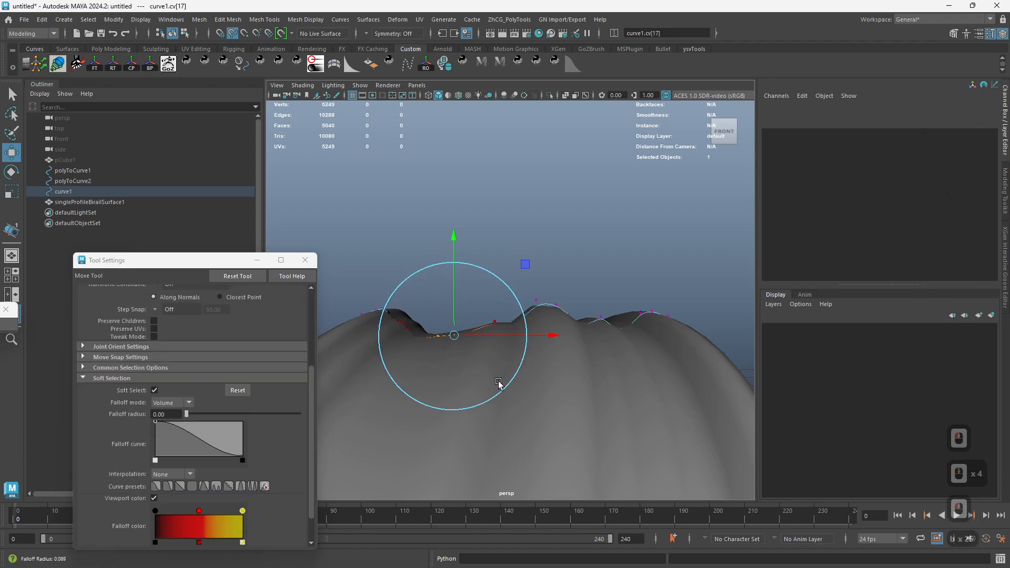
pyautogui.moveTo(453, 239); pyautogui.dragTo(452, 208)
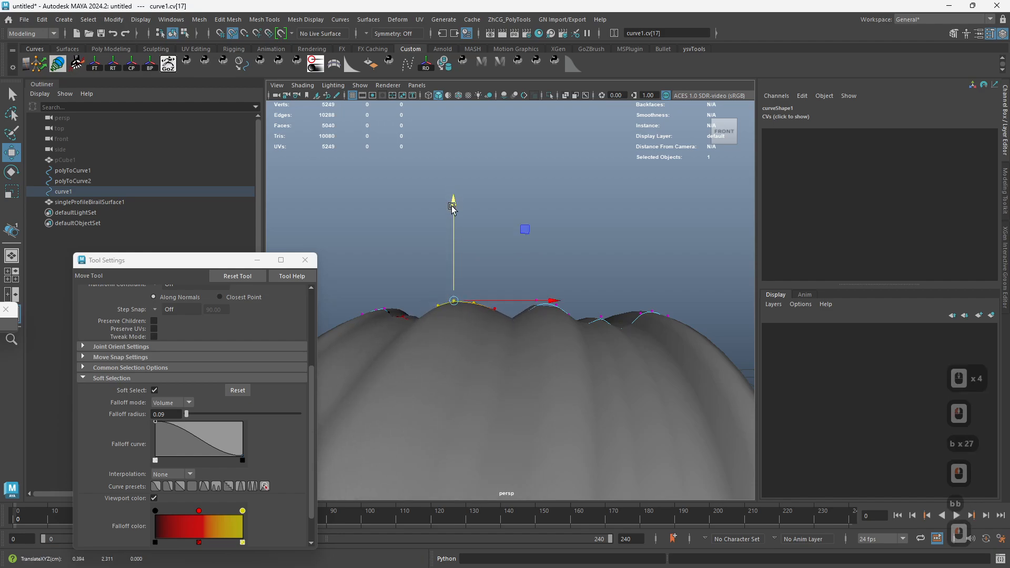
# Step: Select control vertex cv[15] beside the raised bump, reduce the soft selection falloff radius to about 0.04 and lower the vertex slightly
pyautogui.press('q')
pyautogui.click(494, 307)
pyautogui.press('w')
pyautogui.press('b')
pyautogui.moveTo(502, 321); pyautogui.dragTo(463, 314)
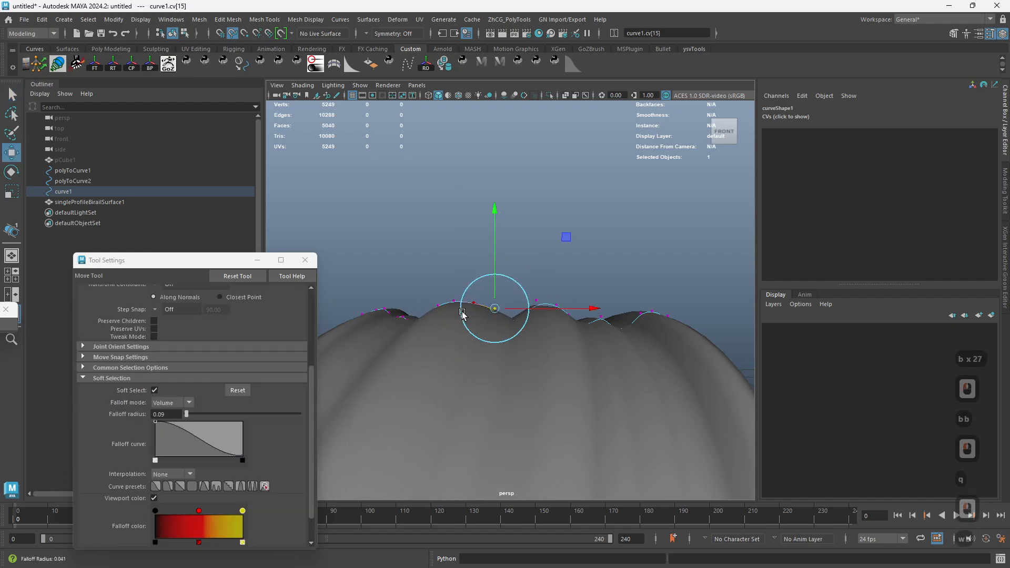
pyautogui.moveTo(494, 209); pyautogui.dragTo(495, 224)
pyautogui.press('q')
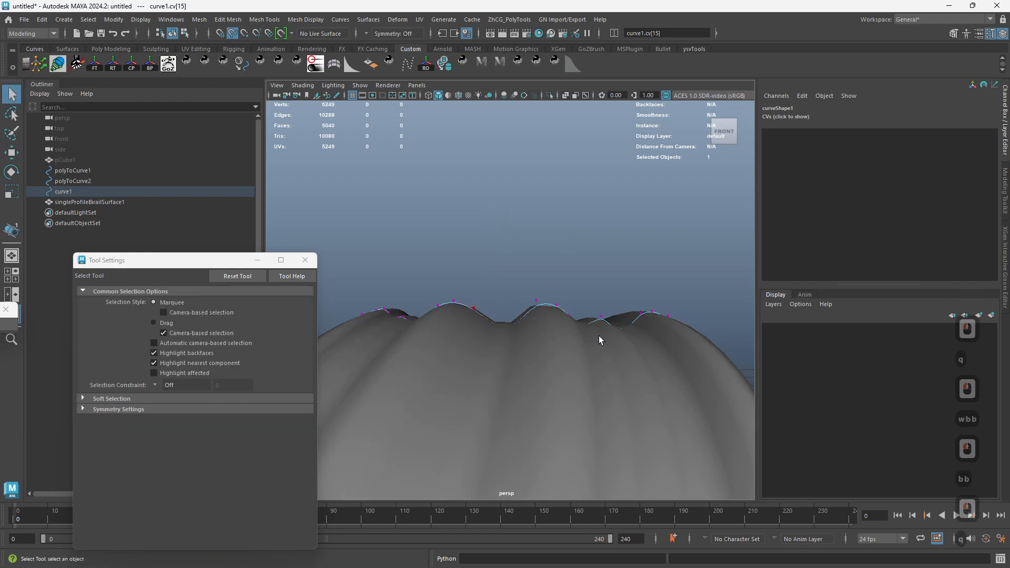
# Step: Undo back to control vertices cv[6:7] in curve1's outer dip and shift them slightly sideways
pyautogui.keyDown('alt'); pyautogui.moveTo(600, 341); pyautogui.dragTo(581, 327); pyautogui.keyUp('alt')
pyautogui.click(585, 330)
pyautogui.hotkey('ctrl', 'z')
pyautogui.press('w')
pyautogui.hotkey('ctrl', 'z')
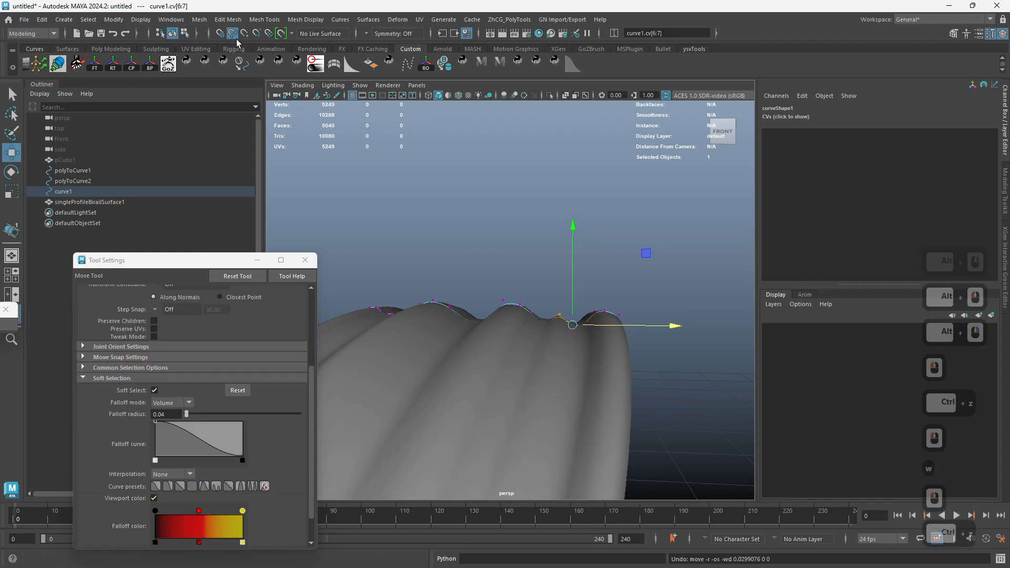
pyautogui.moveTo(680, 326); pyautogui.dragTo(663, 333)
# Step: Select control vertex cv[5] at the edge of curve1's outermost crest and move it vertically
pyautogui.press('q')
pyautogui.moveTo(576, 311); pyautogui.dragTo(586, 331)
pyautogui.press('w')
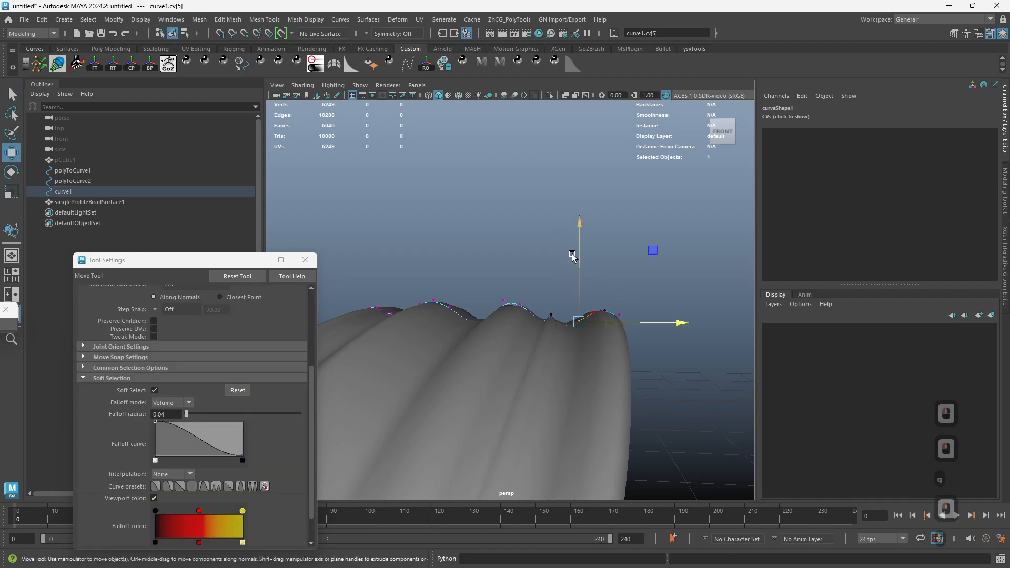
pyautogui.moveTo(578, 255); pyautogui.dragTo(579, 244)
# Step: Select control vertex cv[8] in curve1's dip, turn off soft selection and adjust the vertex's height
pyautogui.press('q')
pyautogui.moveTo(544, 298); pyautogui.dragTo(554, 318)
pyautogui.press('w')
pyautogui.moveTo(551, 232); pyautogui.dragTo(552, 232)
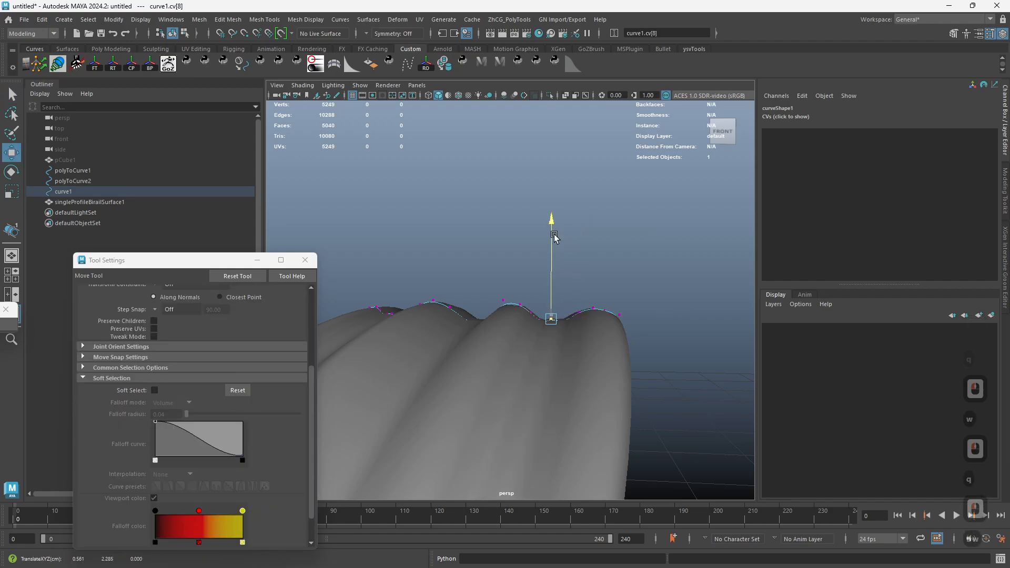
pyautogui.press('q')
# Step: Clear the curve selection and inspect the reshaped band surface as a whole
pyautogui.keyDown('alt'); pyautogui.moveTo(654, 367); pyautogui.dragTo(573, 451); pyautogui.keyUp('alt')
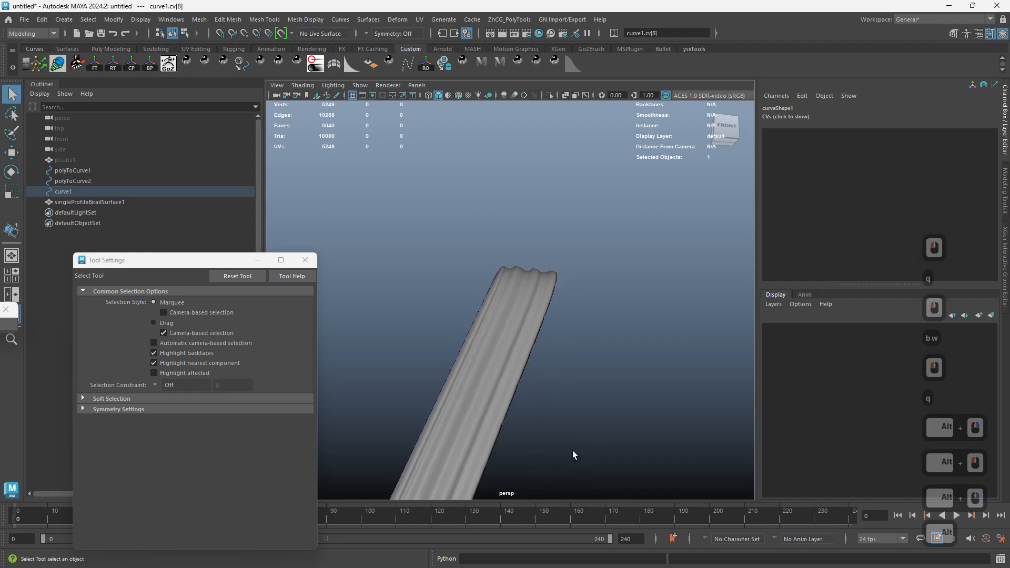
pyautogui.keyDown('alt'); pyautogui.moveTo(572, 450); pyautogui.dragTo(374, 291, button='right'); pyautogui.keyUp('alt')
pyautogui.keyDown('alt'); pyautogui.moveTo(374, 291); pyautogui.dragTo(544, 340); pyautogui.keyUp('alt')
pyautogui.hotkey('ctrl', '1')
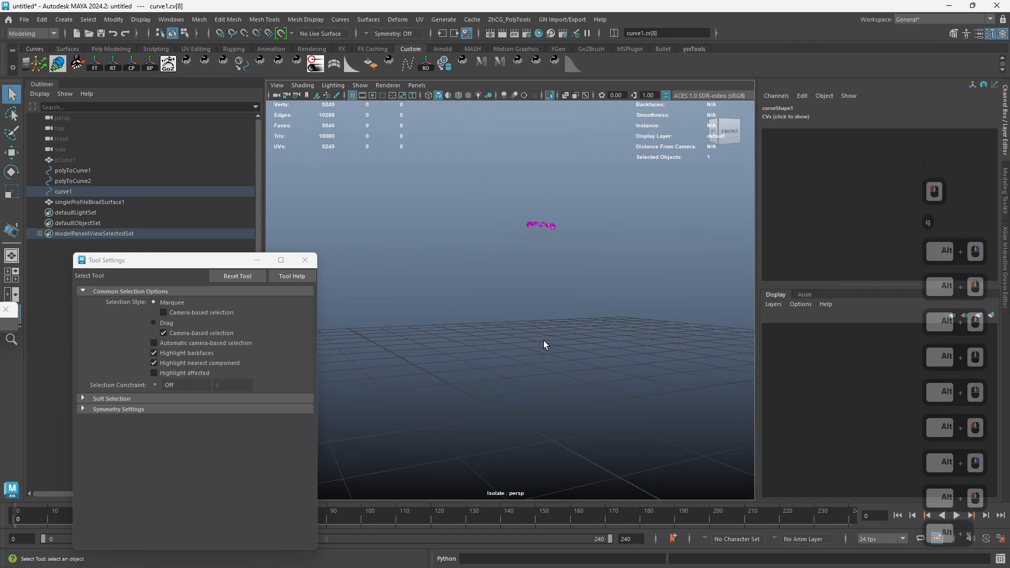
pyautogui.hotkey('ctrl', '1')
pyautogui.click(638, 184)
pyautogui.keyDown('alt'); pyautogui.moveTo(638, 184); pyautogui.dragTo(564, 289); pyautogui.keyUp('alt')
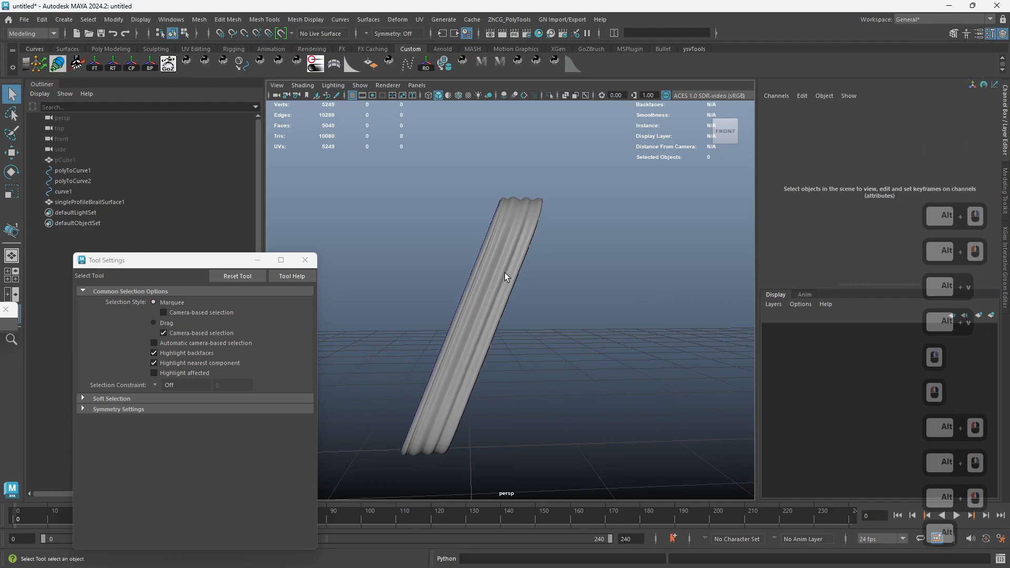
# Step: Select the rail curves polyToCurve1 and polyToCurve2 and isolate them in the viewport for moving
pyautogui.keyDown('shift'); pyautogui.click(89, 181); pyautogui.keyUp('shift')
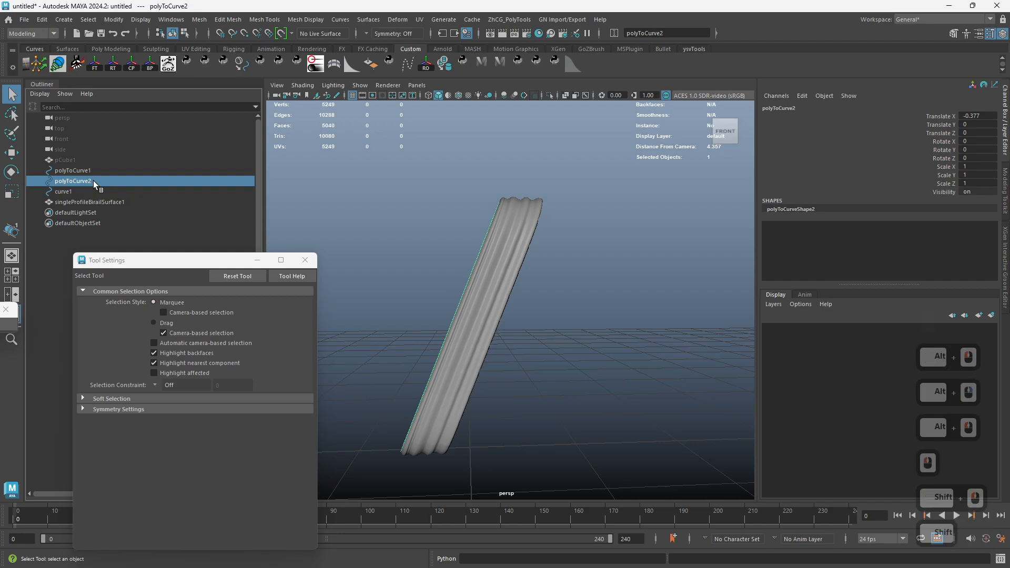
pyautogui.keyDown('shift'); pyautogui.click(80, 169); pyautogui.keyUp('shift')
pyautogui.hotkey('ctrl', '1')
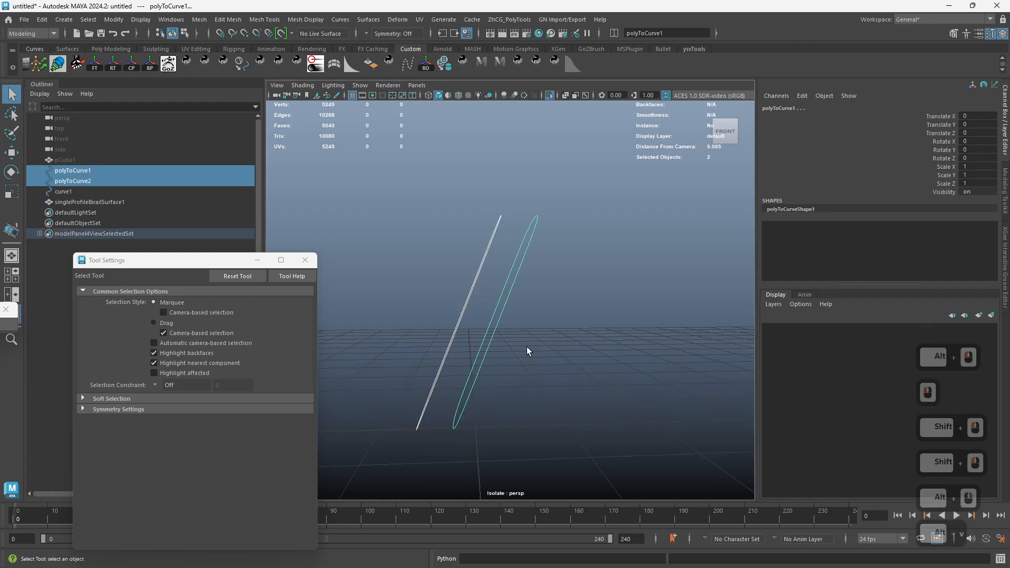
pyautogui.keyDown('alt'); pyautogui.moveTo(528, 347); pyautogui.dragTo(547, 332); pyautogui.keyUp('alt')
pyautogui.press('w')
pyautogui.moveTo(444, 257); pyautogui.dragTo(590, 332)
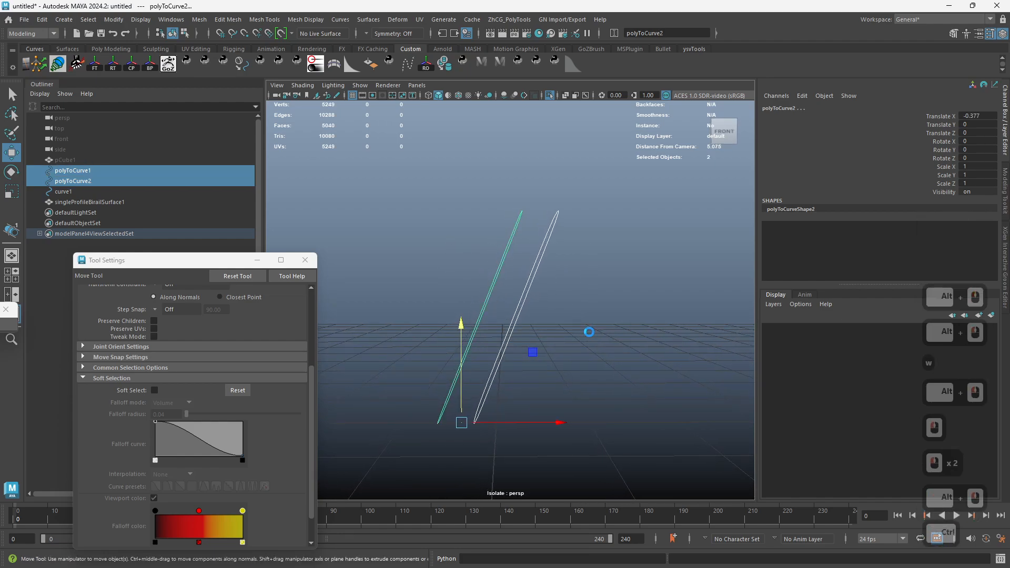
# Step: Duplicate the two rail curves, try mirroring the copies with Scale X -1 and undo the mirroring
pyautogui.hotkey('ctrl', 'd')
pyautogui.press('r')
pyautogui.press('j')
pyautogui.moveTo(558, 424); pyautogui.dragTo(442, 434)
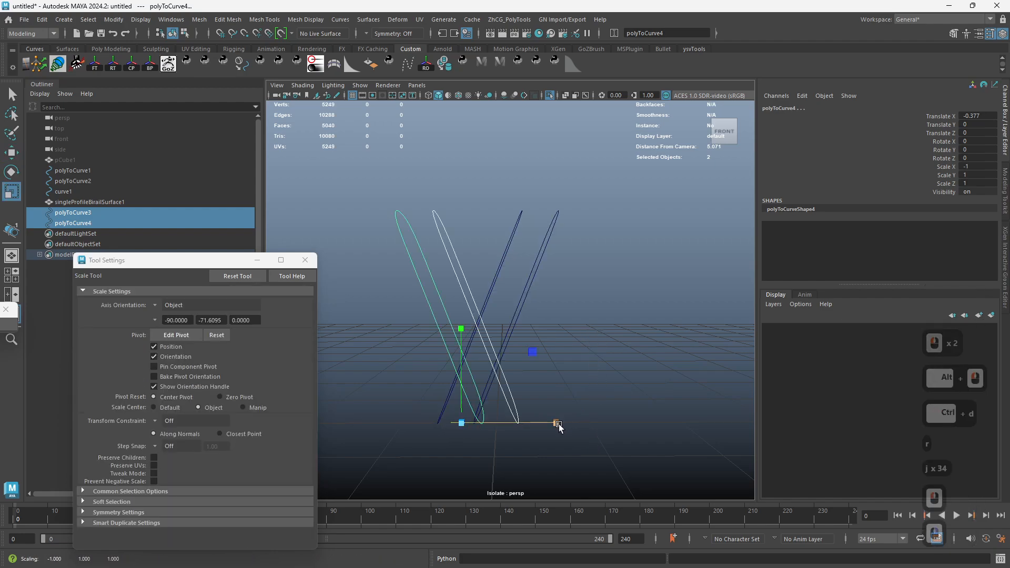
pyautogui.scroll(2, 574, 424)
pyautogui.hotkey('ctrl', 'z')
# Step: Select all four rail curves, originals and duplicates, and freeze and reset their transformations
pyautogui.keyDown('alt'); pyautogui.moveTo(640, 453); pyautogui.dragTo(556, 375, button='right'); pyautogui.keyUp('alt')
pyautogui.press('w')
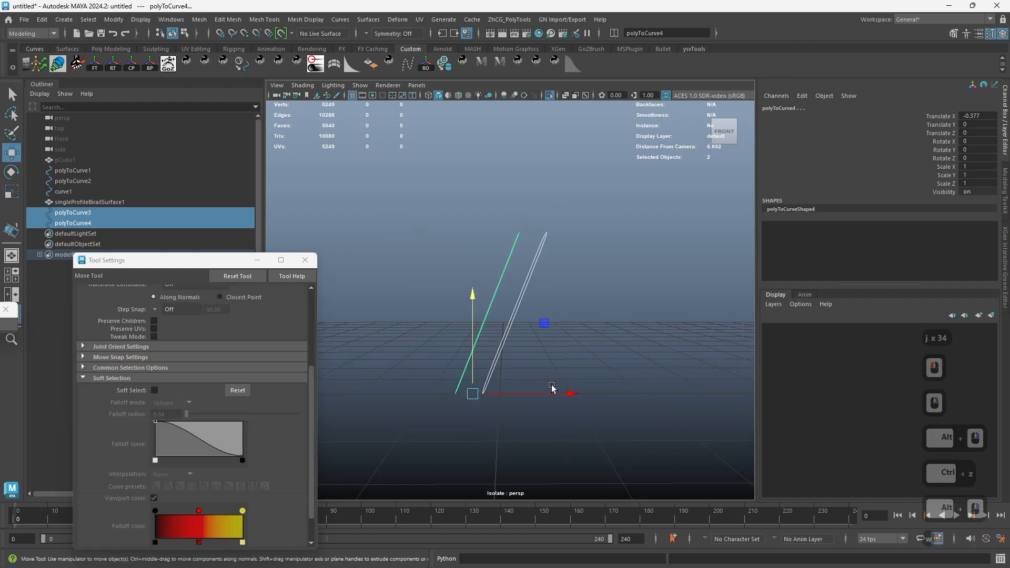
pyautogui.click(588, 387)
pyautogui.moveTo(464, 297); pyautogui.dragTo(525, 313)
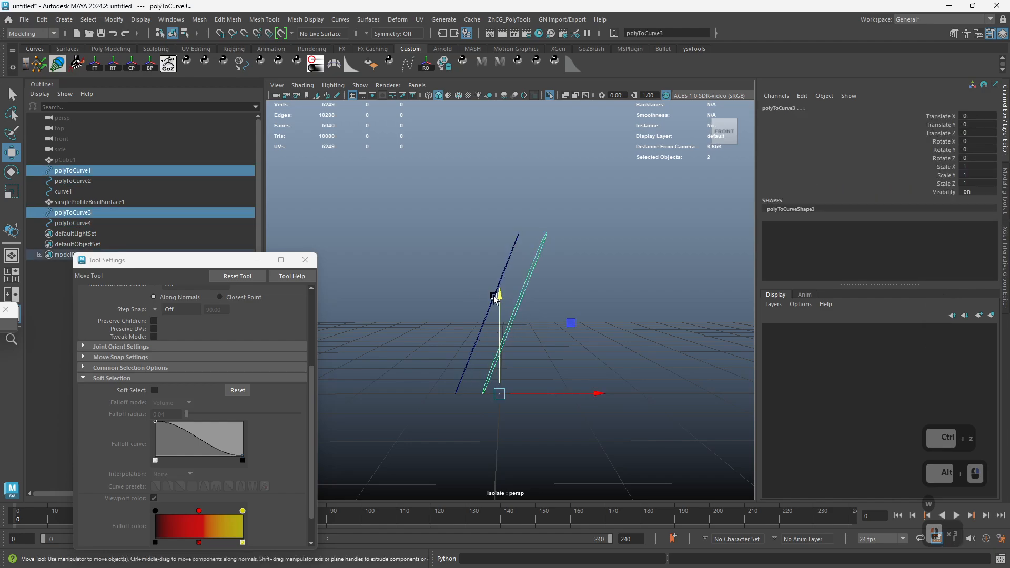
pyautogui.moveTo(473, 274); pyautogui.dragTo(541, 282)
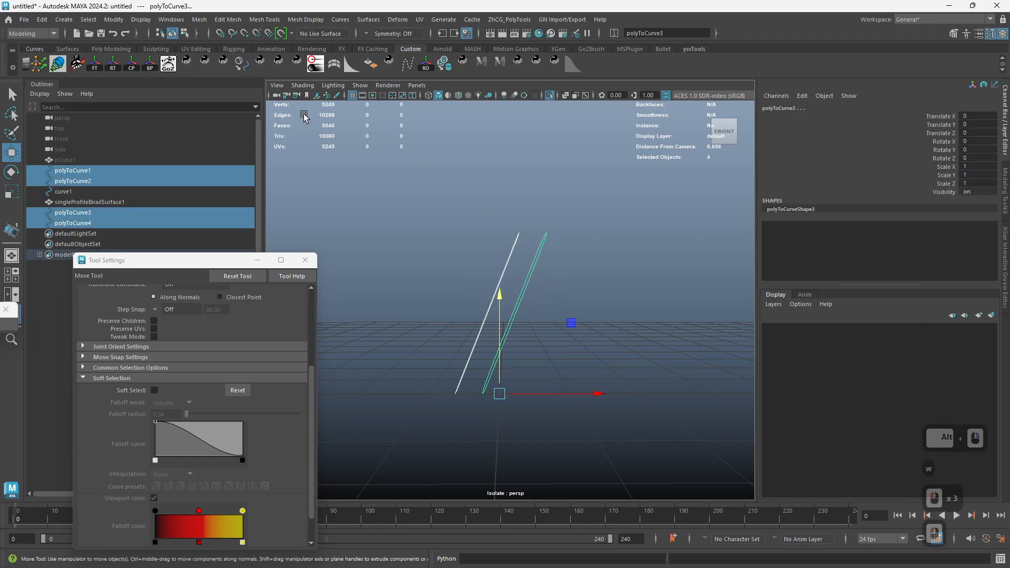
pyautogui.click(97, 64)
pyautogui.click(113, 65)
# Step: Try mirroring all four rail curves with Scale X -1, and undo the mirroring and the preceding changes
pyautogui.keyDown('alt'); pyautogui.moveTo(566, 374); pyautogui.dragTo(579, 379, button='right'); pyautogui.keyUp('alt')
pyautogui.press('r')
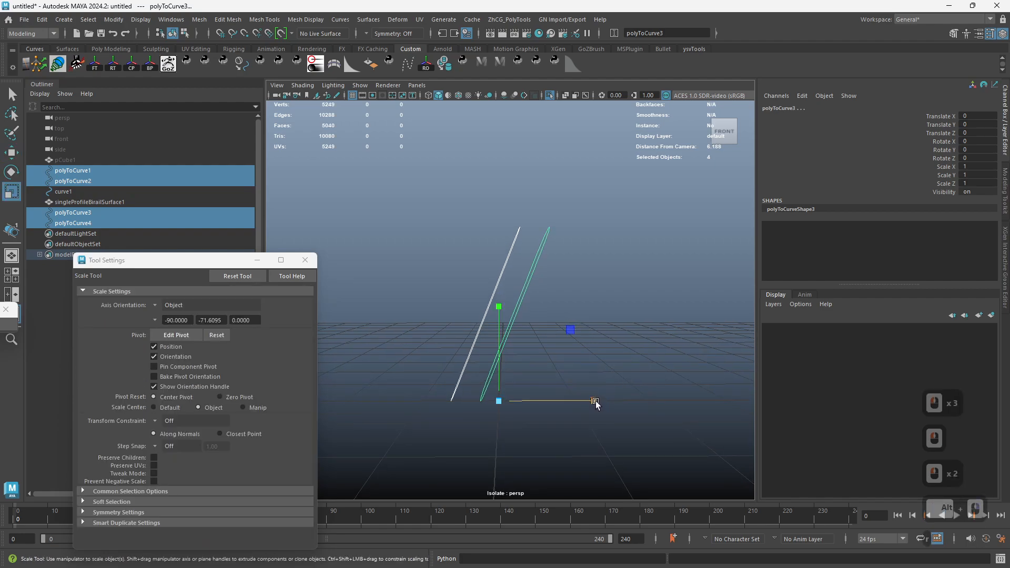
pyautogui.moveTo(595, 402); pyautogui.dragTo(494, 401)
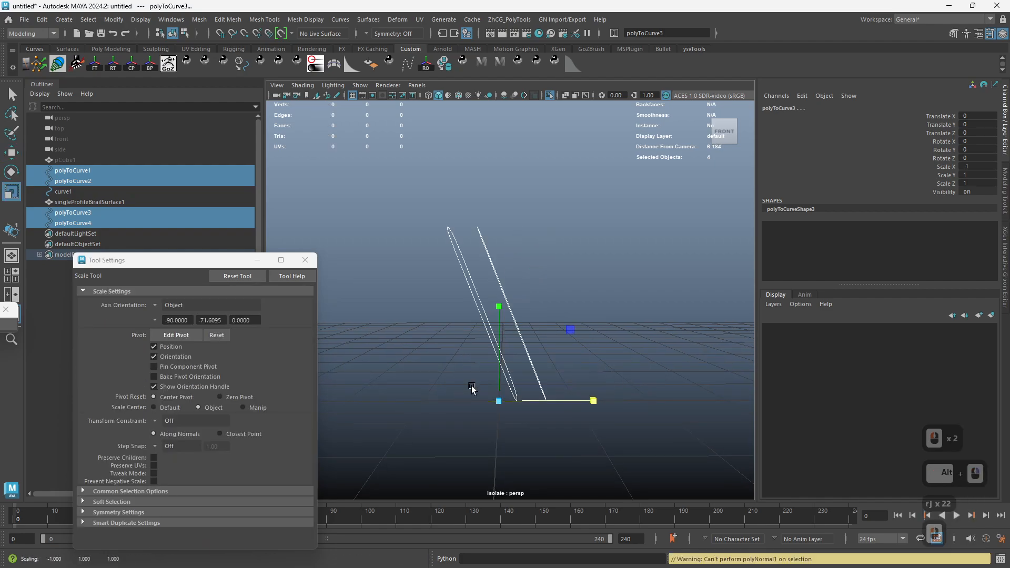
pyautogui.hotkey('ctrl', 'z')
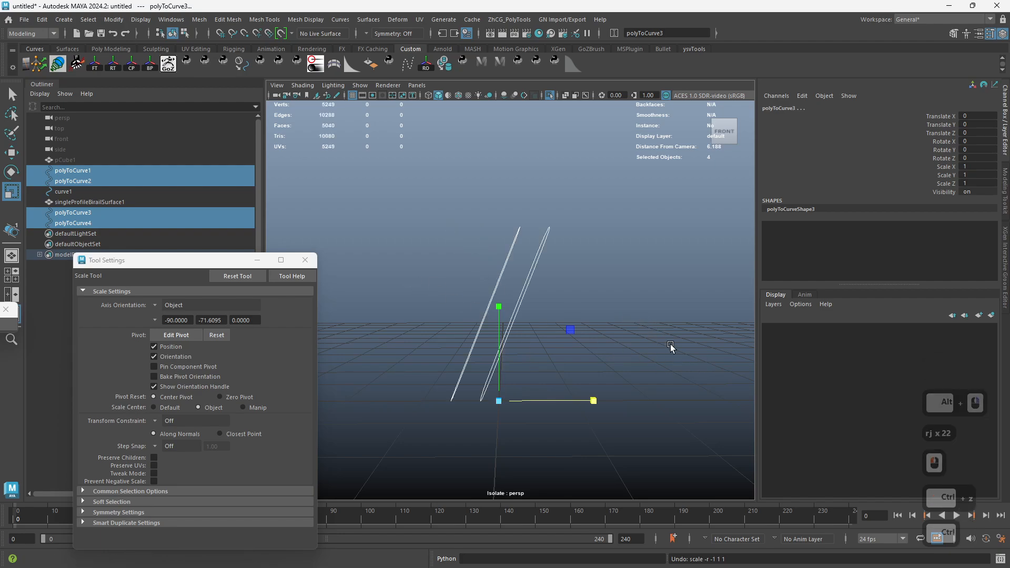
pyautogui.hotkey('ctrl', 'z')
pyautogui.hotkey('ctrl', 'z')
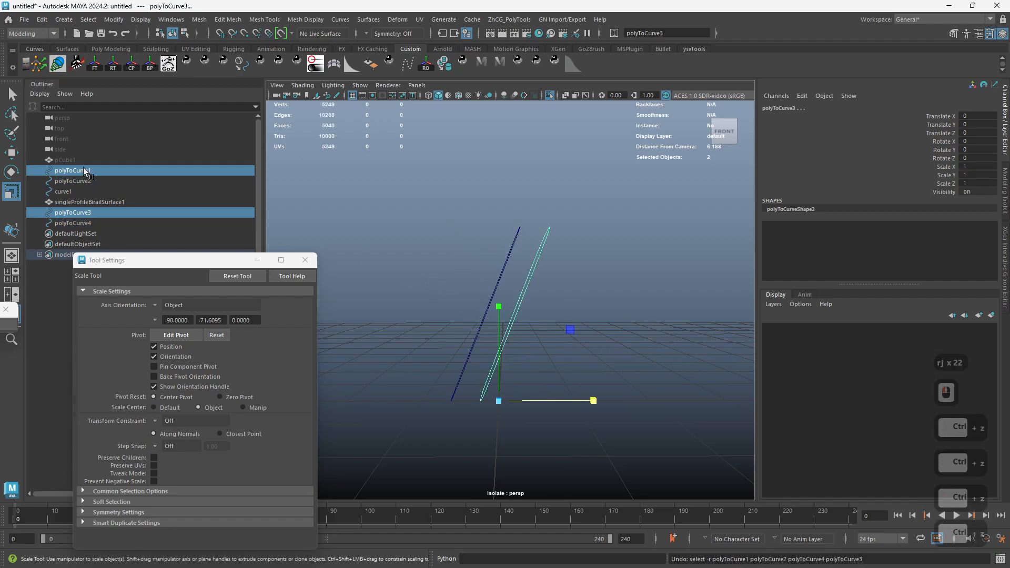
# Step: Freeze and reset the transformations of only the duplicates polyToCurve3 and polyToCurve4, and mirror them with Scale X -1
pyautogui.click(138, 225)
pyautogui.keyDown('shift'); pyautogui.click(121, 212); pyautogui.keyUp('shift')
pyautogui.keyDown('alt'); pyautogui.moveTo(507, 316); pyautogui.dragTo(544, 315, button='right'); pyautogui.keyUp('alt')
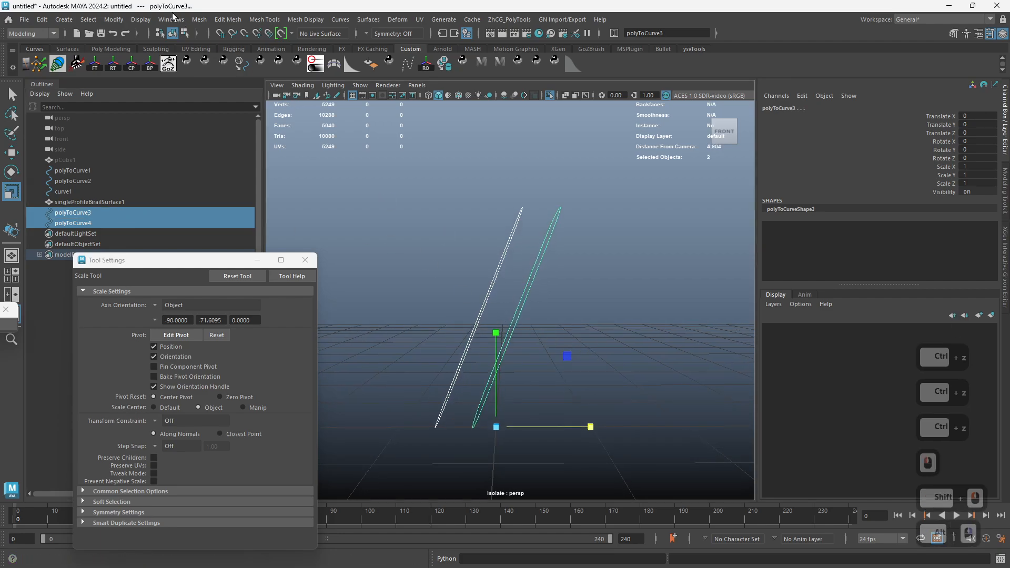
pyautogui.click(96, 68)
pyautogui.click(113, 66)
pyautogui.keyDown('alt'); pyautogui.moveTo(516, 273); pyautogui.dragTo(542, 287, button='right'); pyautogui.keyUp('alt')
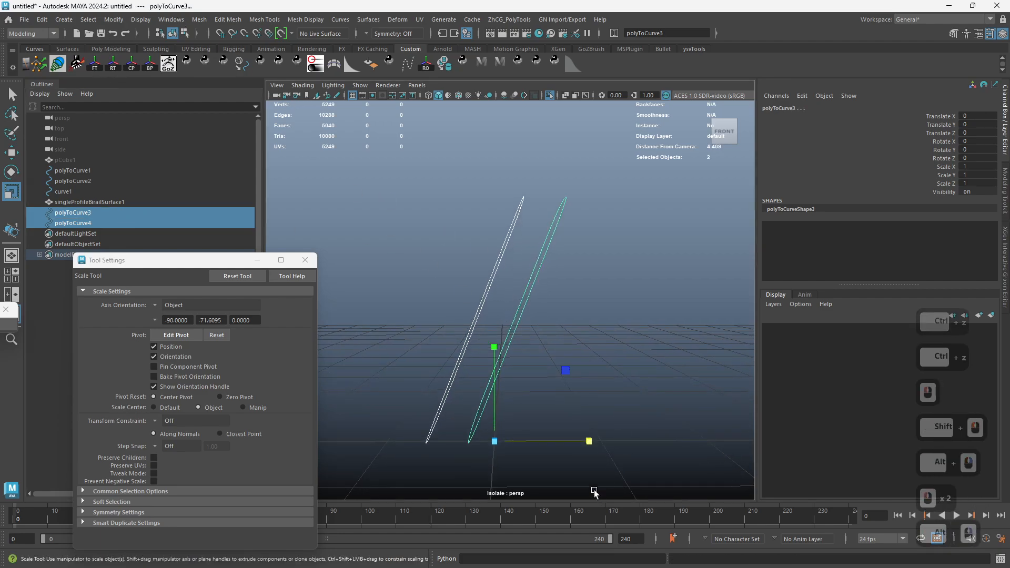
pyautogui.press('j')
pyautogui.moveTo(591, 443); pyautogui.dragTo(398, 442)
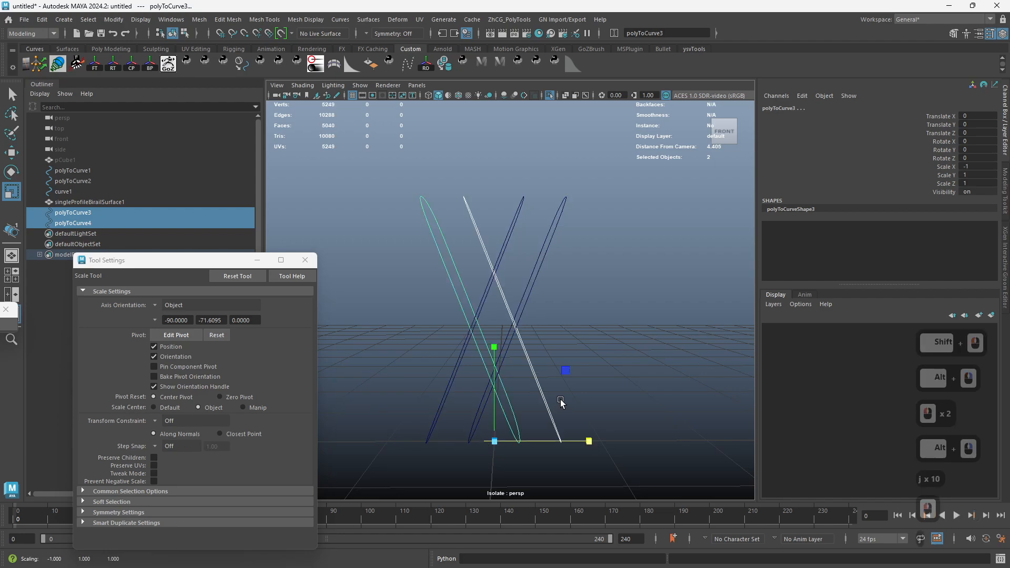
# Step: Examine how the mirrored rail curves cross the originals in the front and perspective views
pyautogui.press('q')
pyautogui.keyDown('alt'); pyautogui.moveTo(497, 157); pyautogui.dragTo(495, 268, button='right'); pyautogui.keyUp('alt')
pyautogui.press('space')
pyautogui.moveTo(491, 213); pyautogui.dragTo(491, 233)
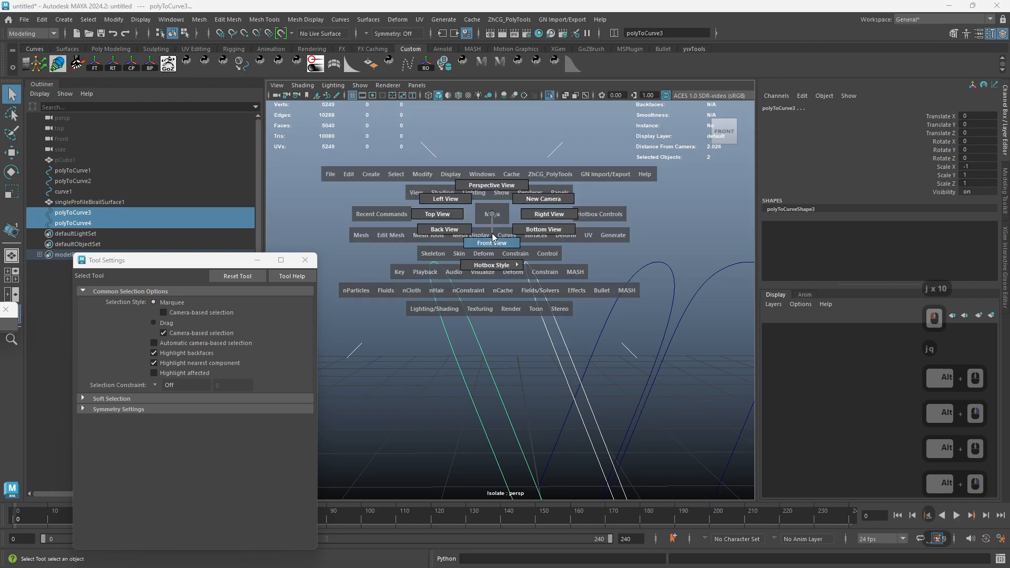
pyautogui.keyDown('alt'); pyautogui.moveTo(513, 233); pyautogui.dragTo(471, 327, button='right'); pyautogui.keyUp('alt')
pyautogui.keyDown('alt'); pyautogui.moveTo(471, 327); pyautogui.dragTo(473, 327, button='middle'); pyautogui.keyUp('alt')
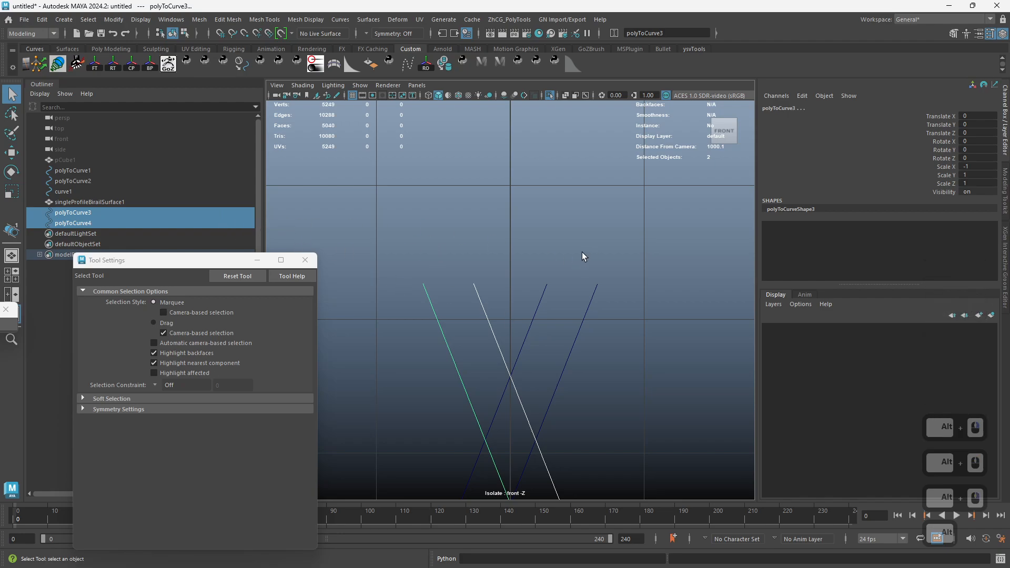
pyautogui.keyDown('alt'); pyautogui.moveTo(526, 259); pyautogui.dragTo(530, 259, button='right'); pyautogui.keyUp('alt')
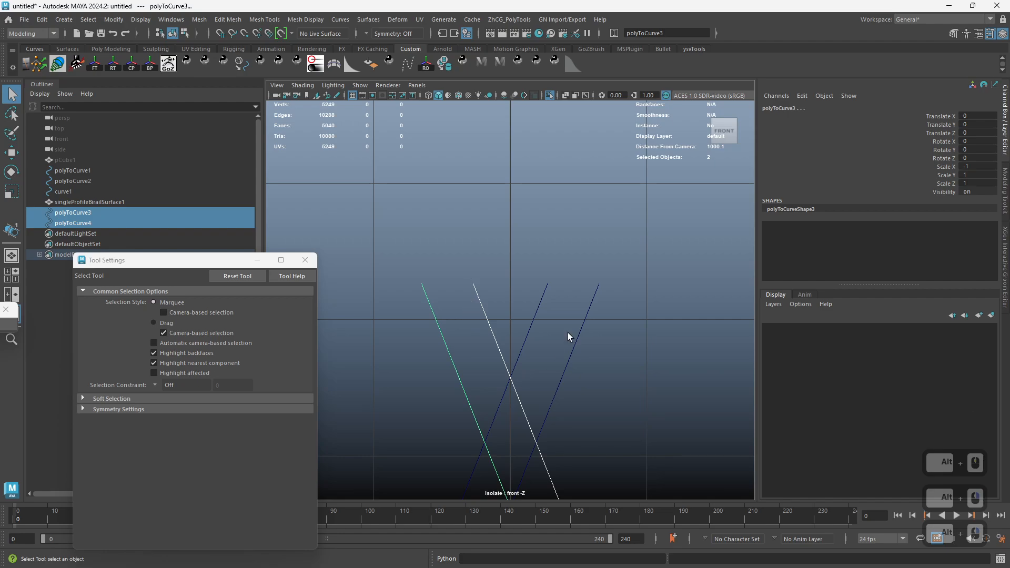
pyautogui.press('space')
pyautogui.moveTo(550, 253); pyautogui.dragTo(550, 197)
pyautogui.keyDown('alt'); pyautogui.moveTo(561, 293); pyautogui.dragTo(553, 293, button='right'); pyautogui.keyUp('alt')
pyautogui.keyDown('alt'); pyautogui.moveTo(552, 293); pyautogui.dragTo(532, 291); pyautogui.keyUp('alt')
pyautogui.keyDown('alt'); pyautogui.moveTo(532, 291); pyautogui.dragTo(515, 288, button='right'); pyautogui.keyUp('alt')
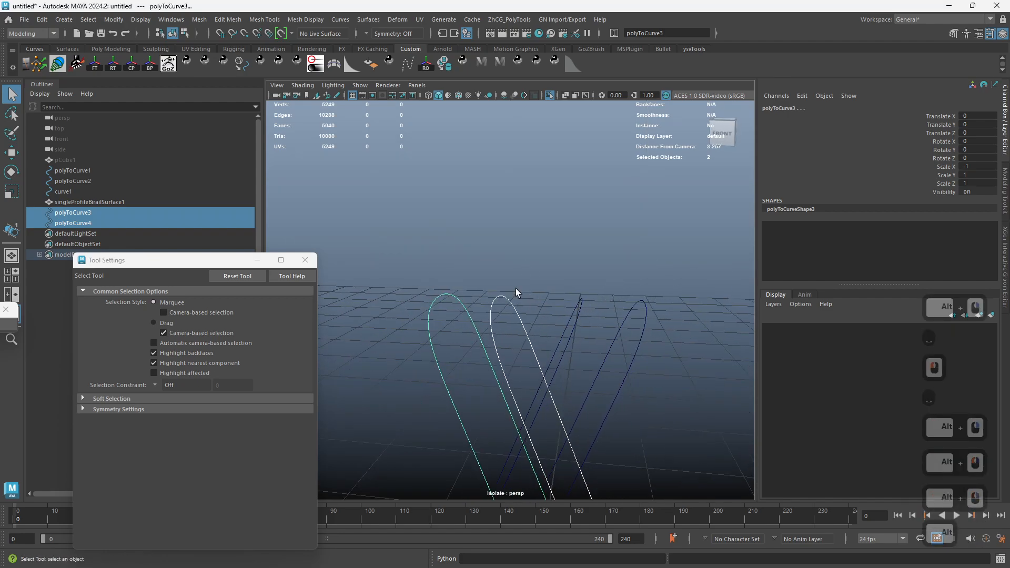
# Step: Delete the mirrored curve duplicates, select singleProfileBirailSurface1 and end the viewport isolation
pyautogui.press('Delete')
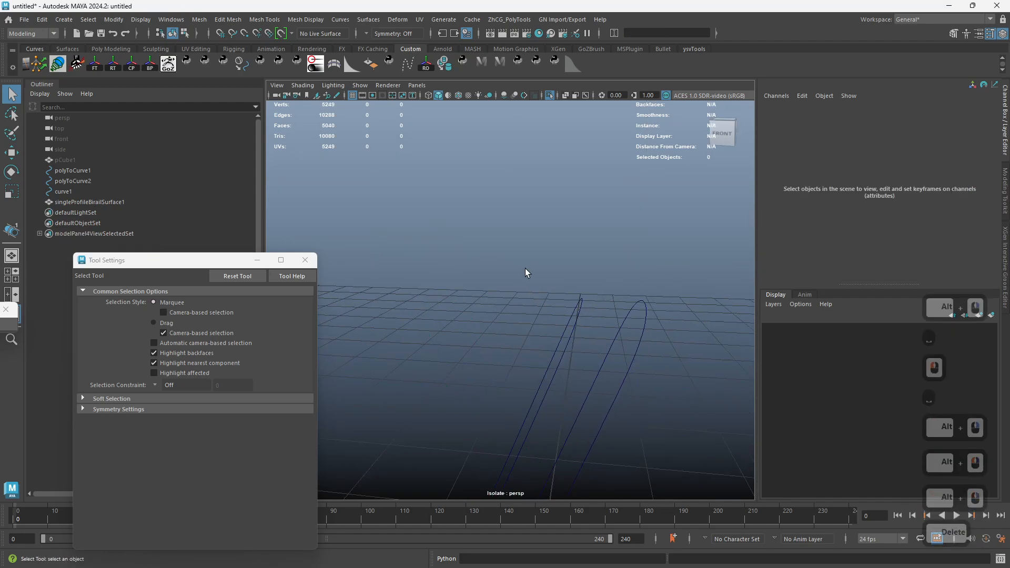
pyautogui.click(155, 211)
pyautogui.click(144, 201)
pyautogui.keyDown('alt'); pyautogui.moveTo(503, 280); pyautogui.dragTo(471, 277, button='right'); pyautogui.keyUp('alt')
pyautogui.hotkey('alt', 'v')
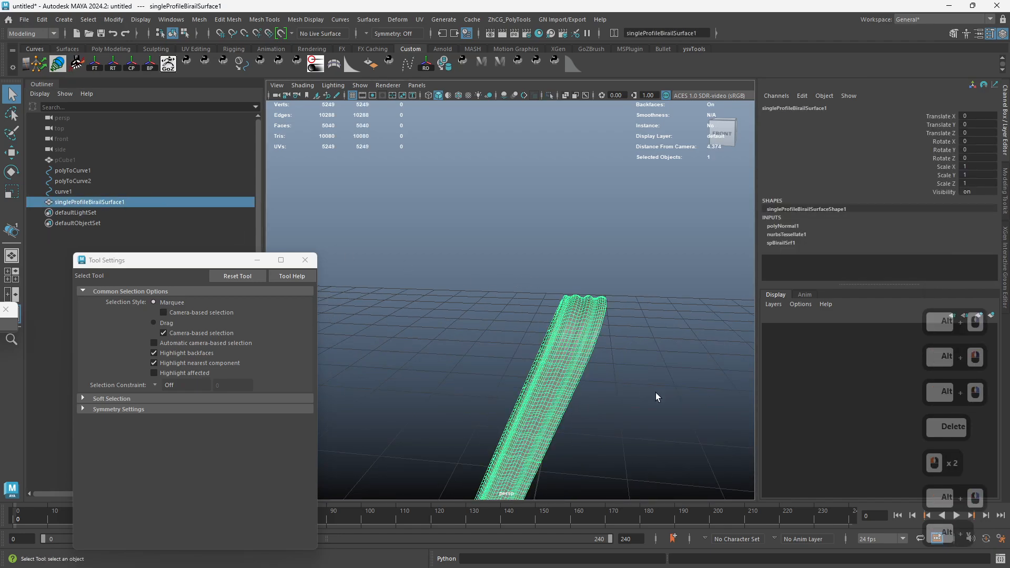
# Step: Duplicate the band surface singleProfileBirailSurface1 and mirror the copy with Scale X -1
pyautogui.keyDown('alt'); pyautogui.moveTo(655, 392); pyautogui.dragTo(627, 385, button='right'); pyautogui.keyUp('alt')
pyautogui.keyDown('alt'); pyautogui.moveTo(627, 385); pyautogui.dragTo(636, 342); pyautogui.keyUp('alt')
pyautogui.keyDown('alt'); pyautogui.moveTo(637, 343); pyautogui.dragTo(606, 339, button='right'); pyautogui.keyUp('alt')
pyautogui.keyDown('alt'); pyautogui.moveTo(606, 340); pyautogui.dragTo(579, 291, button='middle'); pyautogui.keyUp('alt')
pyautogui.keyDown('alt'); pyautogui.moveTo(580, 290); pyautogui.dragTo(600, 301, button='right'); pyautogui.keyUp('alt')
pyautogui.keyDown('alt'); pyautogui.moveTo(599, 302); pyautogui.dragTo(613, 307); pyautogui.keyUp('alt')
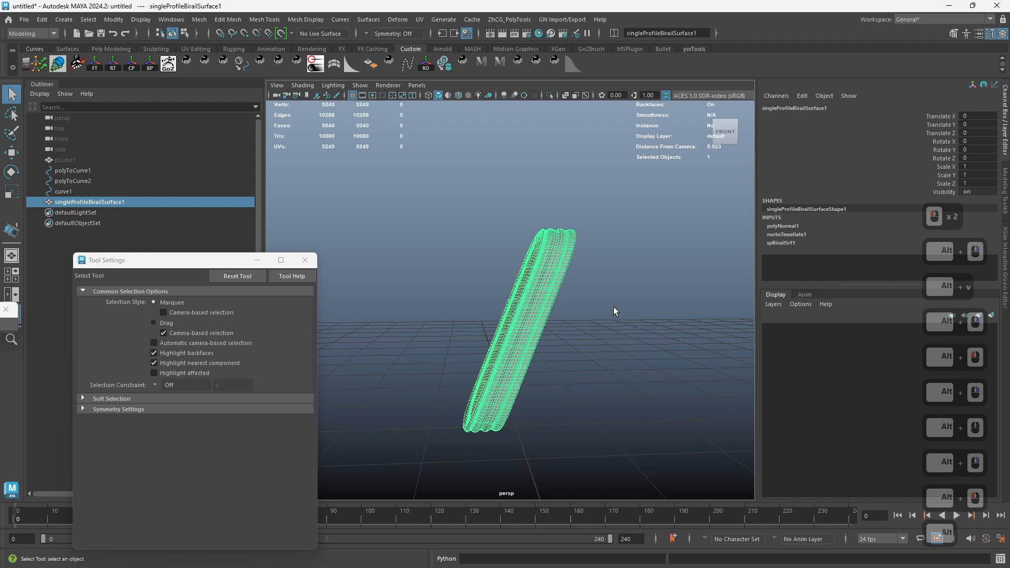
pyautogui.keyDown('alt'); pyautogui.click(614, 306); pyautogui.keyUp('alt')
pyautogui.keyDown('alt'); pyautogui.moveTo(501, 325); pyautogui.dragTo(566, 315, button='right'); pyautogui.keyUp('alt')
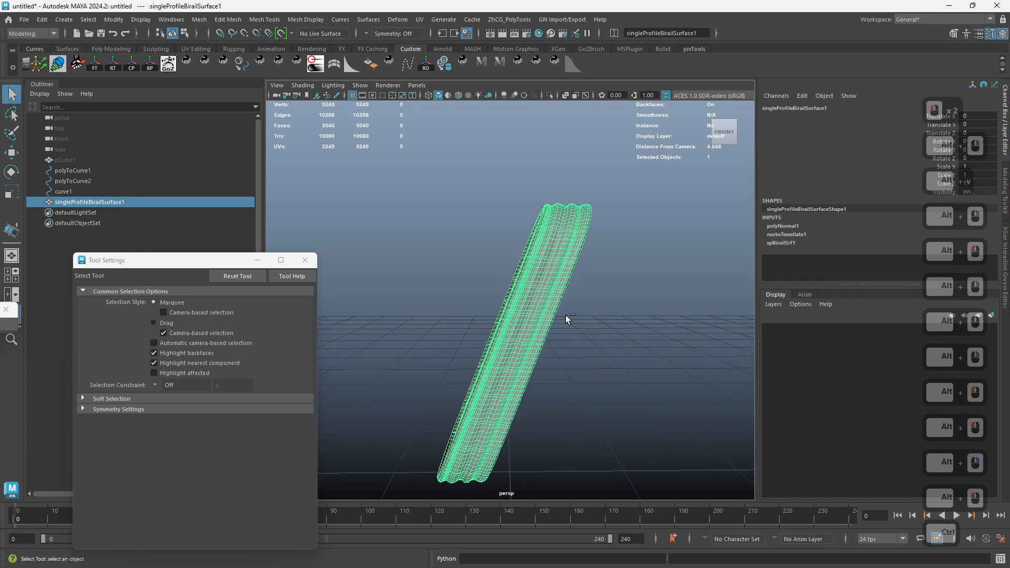
pyautogui.hotkey('ctrl', 'd')
pyautogui.press('r')
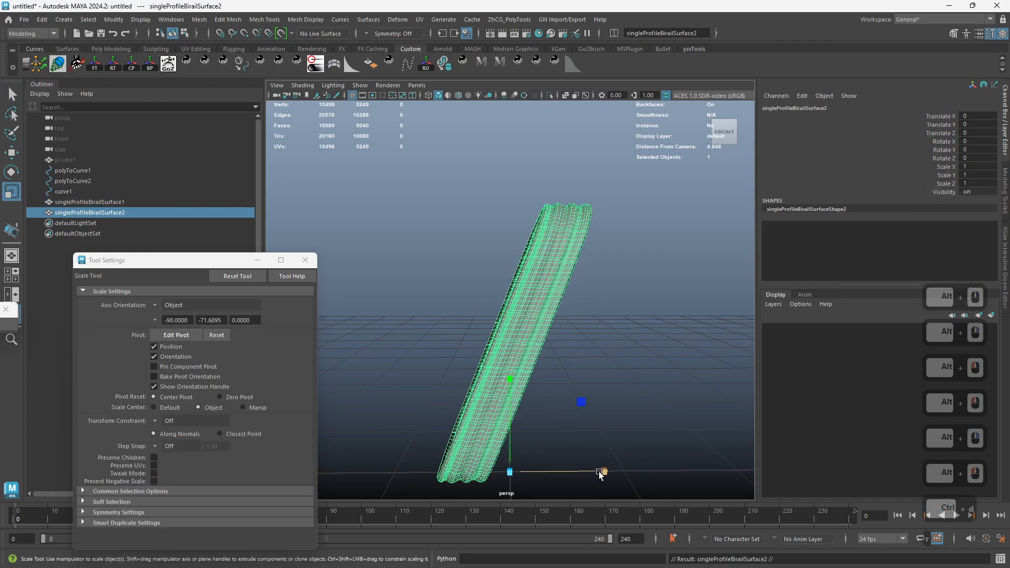
pyautogui.moveTo(601, 475); pyautogui.dragTo(456, 462)
# Step: Pull the lower part of the mirrored band slightly near its crossing, using the Grab sculpting tool with brush size 0.960
pyautogui.keyDown('alt'); pyautogui.moveTo(613, 425); pyautogui.dragTo(569, 390); pyautogui.keyUp('alt')
pyautogui.keyDown('alt'); pyautogui.moveTo(568, 390); pyautogui.dragTo(460, 332, button='middle'); pyautogui.keyUp('alt')
pyautogui.keyDown('alt'); pyautogui.moveTo(460, 332); pyautogui.dragTo(518, 366, button='right'); pyautogui.keyUp('alt')
pyautogui.press('q')
pyautogui.keyDown('alt'); pyautogui.moveTo(519, 365); pyautogui.dragTo(429, 365); pyautogui.keyUp('alt')
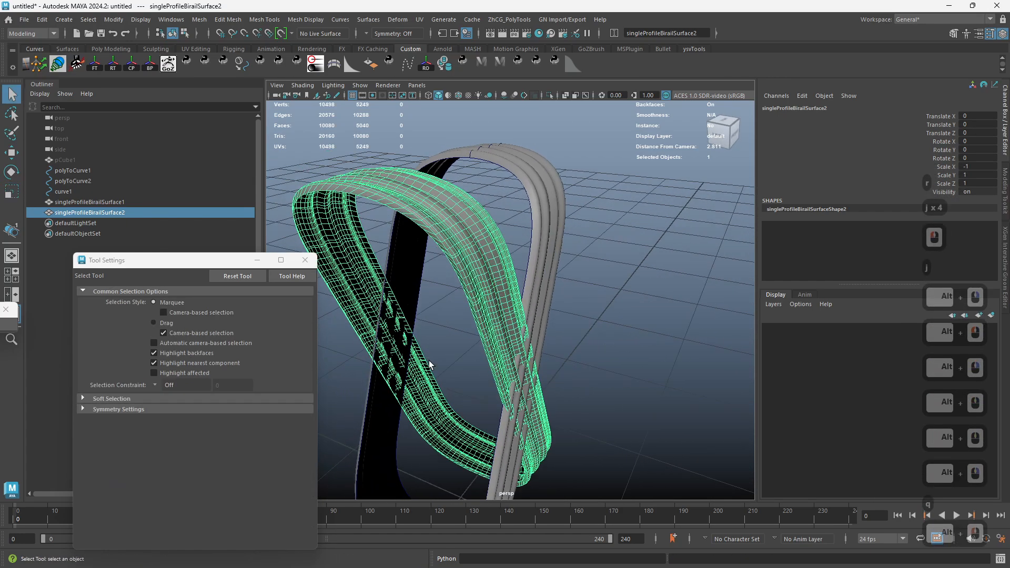
pyautogui.moveTo(489, 350)
pyautogui.keyDown('shift'); pyautogui.mouseDown(button='right')
pyautogui.moveTo(526, 316)
pyautogui.moveTo(508, 337)
pyautogui.mouseUp(button='right'); pyautogui.keyUp('shift')
pyautogui.moveTo(518, 376); pyautogui.dragTo(529, 375)
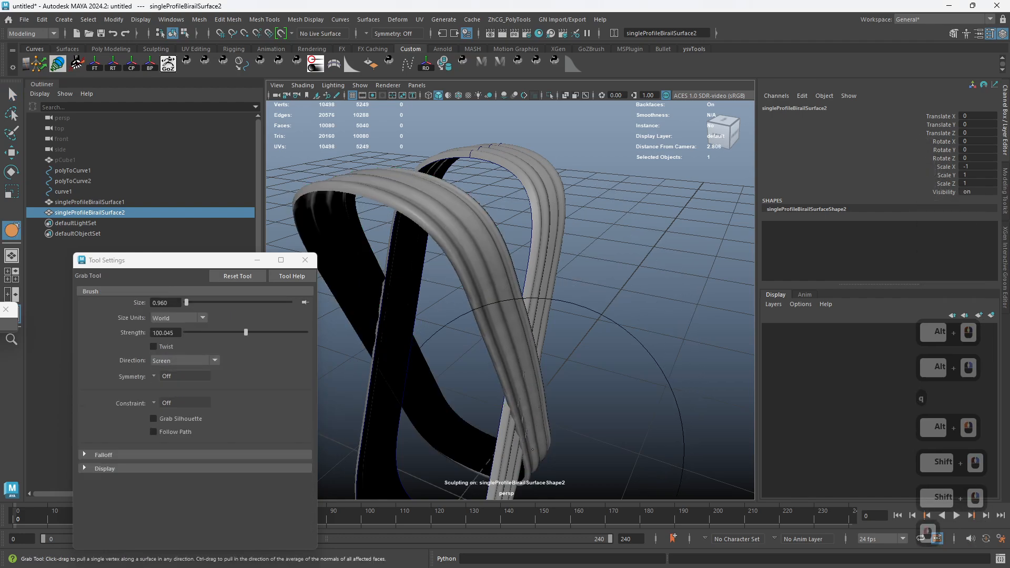
pyautogui.moveTo(535, 412); pyautogui.dragTo(539, 414)
pyautogui.keyDown('alt'); pyautogui.moveTo(540, 414); pyautogui.dragTo(434, 391, button='right'); pyautogui.keyUp('alt')
pyautogui.moveTo(434, 391)
pyautogui.keyDown('alt'); pyautogui.mouseDown()
pyautogui.moveTo(516, 390)
pyautogui.moveTo(488, 342)
pyautogui.mouseUp(); pyautogui.keyUp('alt')
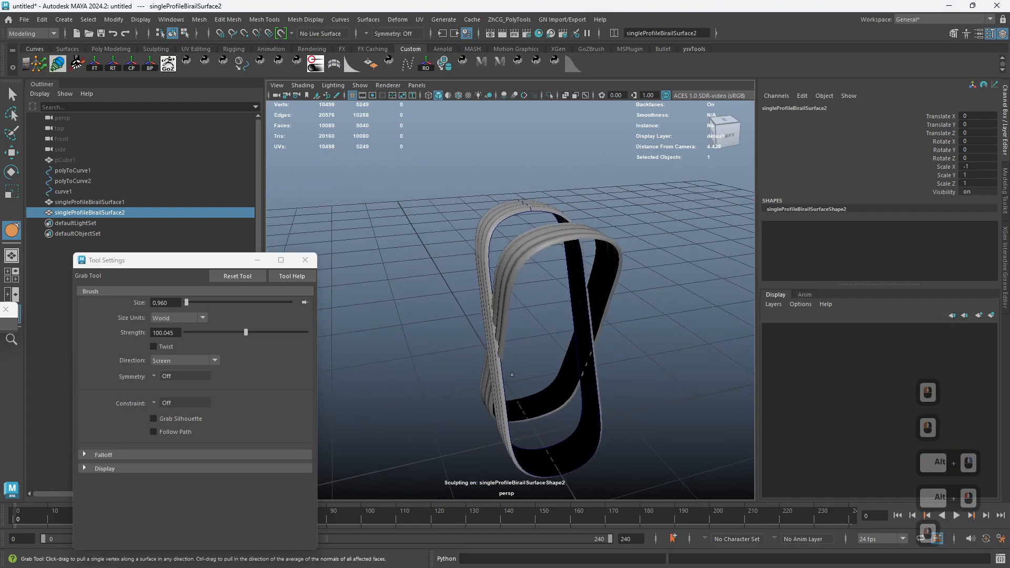
# Step: Select both band surfaces, adjust them near their crossing with the Grab sculpting tool at brush size 0.960, and clear the selection
pyautogui.press('q')
pyautogui.moveTo(512, 374)
pyautogui.keyDown('alt'); pyautogui.mouseDown()
pyautogui.moveTo(494, 377)
pyautogui.moveTo(500, 408)
pyautogui.mouseUp(); pyautogui.keyUp('alt')
pyautogui.keyDown('shift'); pyautogui.moveTo(501, 408); pyautogui.dragTo(488, 399, button='right'); pyautogui.keyUp('shift')
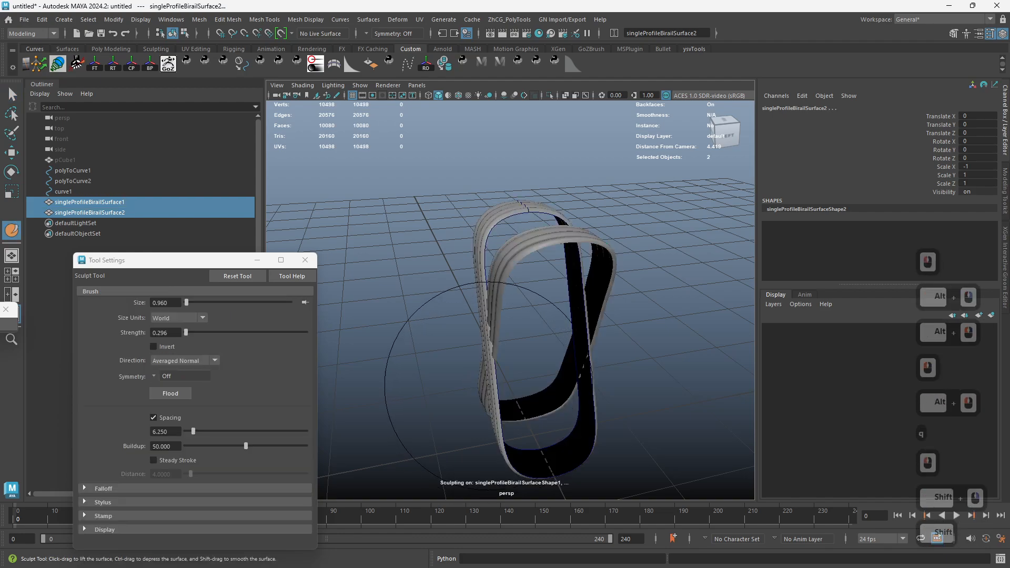
pyautogui.moveTo(487, 365); pyautogui.dragTo(489, 365)
pyautogui.keyDown('shift'); pyautogui.moveTo(489, 361); pyautogui.dragTo(490, 345, button='right'); pyautogui.keyUp('shift')
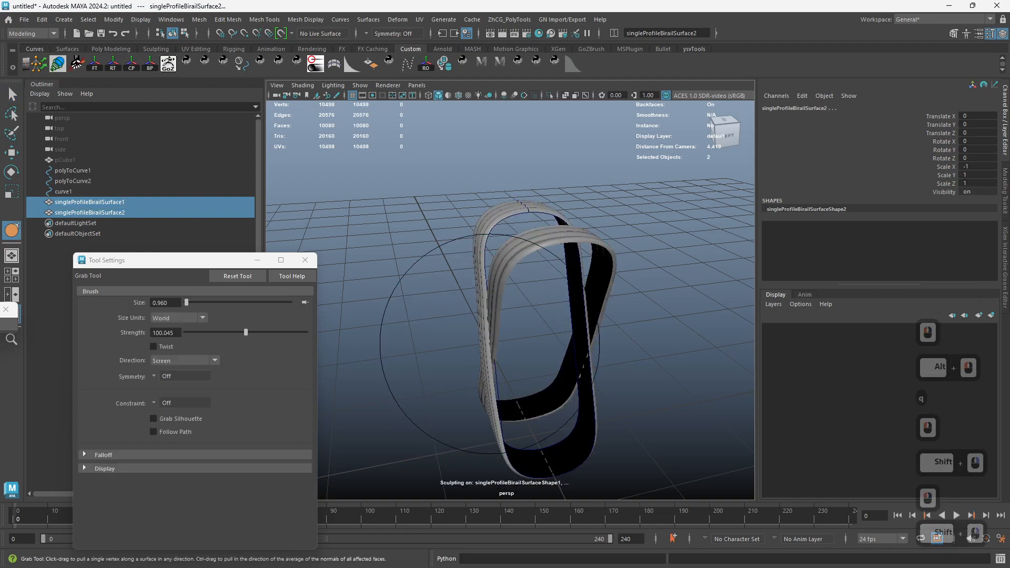
pyautogui.press('q')
pyautogui.click(656, 367)
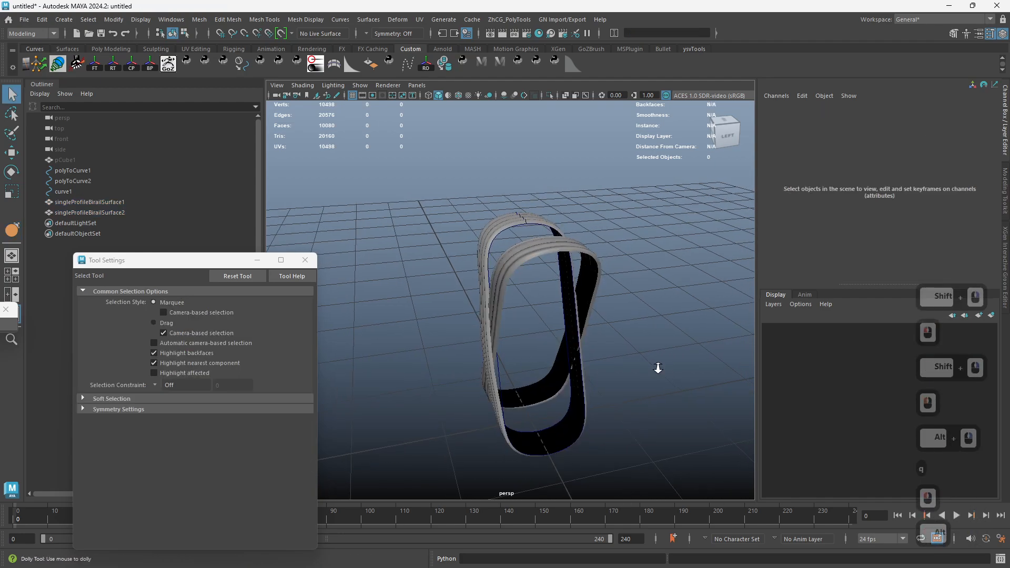
# Step: Examine the crossing of the two bands from several angles and up close for intersecting surfaces
pyautogui.keyDown('alt'); pyautogui.moveTo(656, 367); pyautogui.dragTo(449, 364); pyautogui.keyUp('alt')
pyautogui.keyDown('alt'); pyautogui.moveTo(449, 364); pyautogui.dragTo(549, 363, button='right'); pyautogui.keyUp('alt')
pyautogui.keyDown('alt'); pyautogui.moveTo(550, 363); pyautogui.dragTo(519, 350); pyautogui.keyUp('alt')
pyautogui.keyDown('alt'); pyautogui.moveTo(519, 350); pyautogui.dragTo(474, 310, button='right'); pyautogui.keyUp('alt')
pyautogui.keyDown('alt'); pyautogui.moveTo(474, 310); pyautogui.dragTo(399, 279); pyautogui.keyUp('alt')
pyautogui.keyDown('alt'); pyautogui.moveTo(400, 279); pyautogui.dragTo(425, 262, button='right'); pyautogui.keyUp('alt')
pyautogui.keyDown('alt'); pyautogui.moveTo(424, 260); pyautogui.dragTo(491, 271); pyautogui.keyUp('alt')
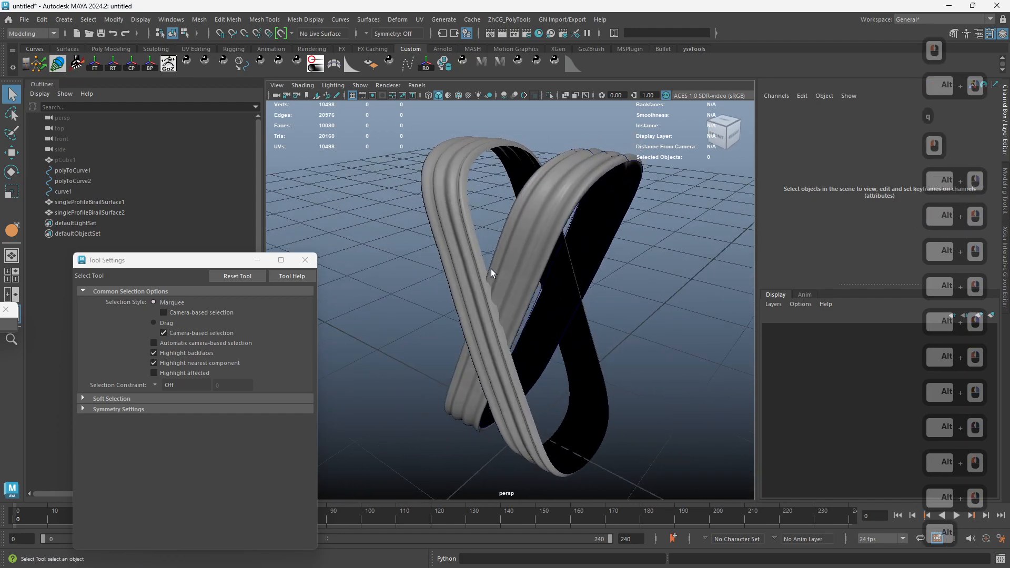
pyautogui.keyDown('alt'); pyautogui.moveTo(491, 271); pyautogui.dragTo(525, 320, button='right'); pyautogui.keyUp('alt')
pyautogui.keyDown('alt'); pyautogui.moveTo(525, 320); pyautogui.dragTo(485, 282); pyautogui.keyUp('alt')
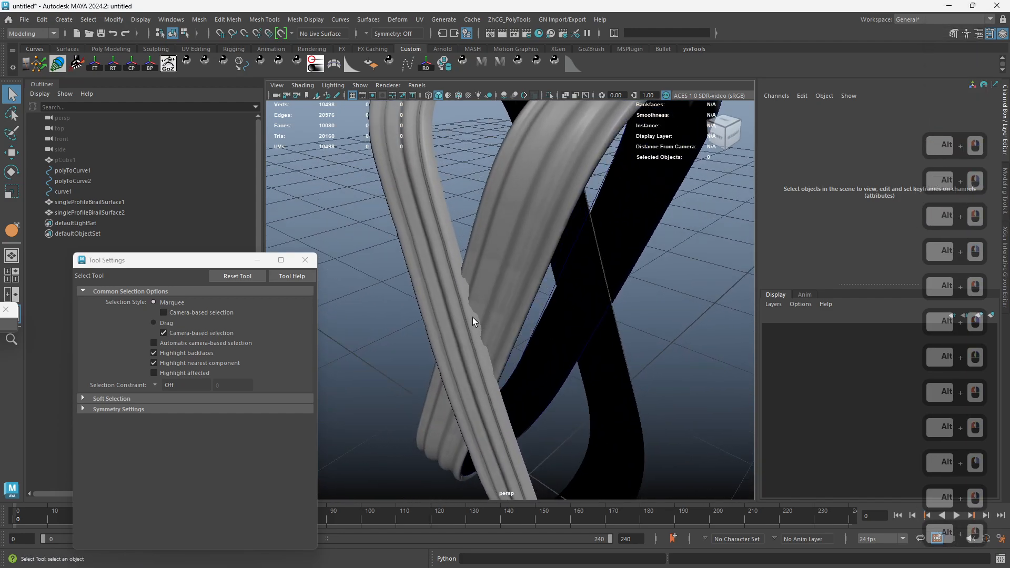
# Step: Pull the mirrored band singleProfileBirailSurface2 around its crossing with the other band, using the Grab sculpting tool with brush size 0.530
pyautogui.click(471, 333)
pyautogui.keyDown('alt'); pyautogui.moveTo(469, 339); pyautogui.dragTo(459, 353); pyautogui.keyUp('alt')
pyautogui.keyDown('shift'); pyautogui.moveTo(459, 354); pyautogui.dragTo(445, 338, button='right'); pyautogui.keyUp('shift')
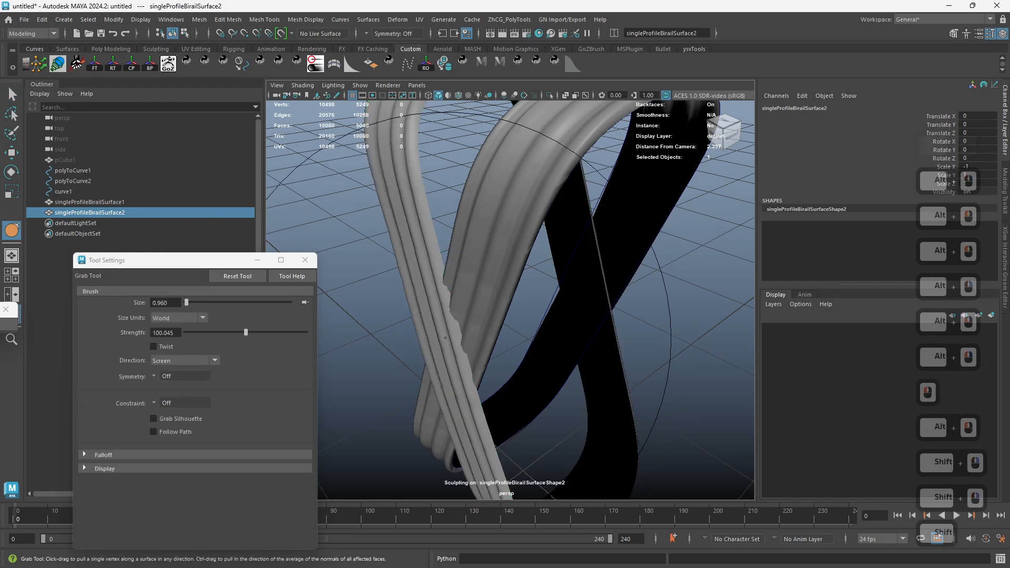
pyautogui.moveTo(441, 331); pyautogui.dragTo(416, 333, button='middle')
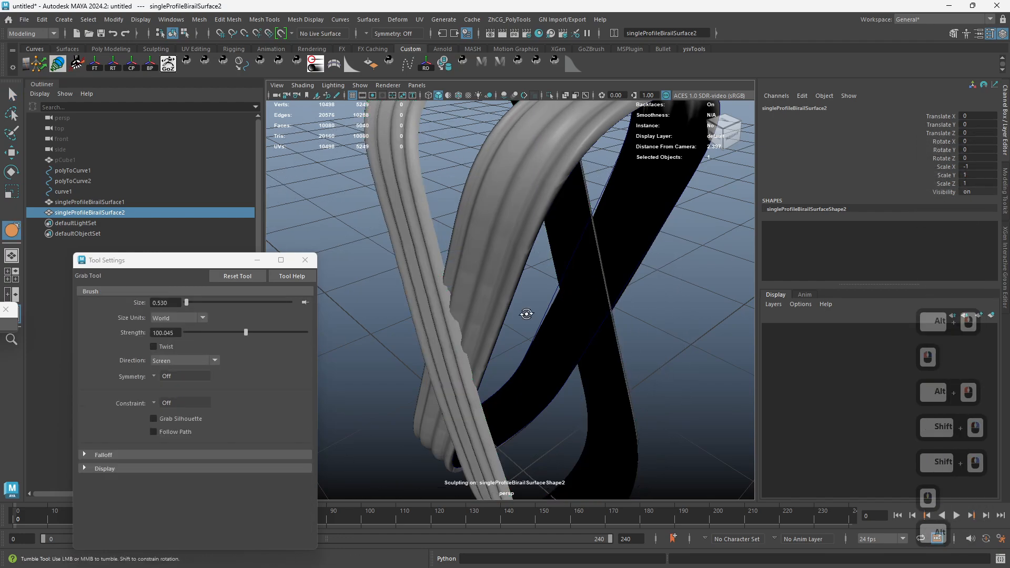
pyautogui.moveTo(526, 314)
pyautogui.keyDown('alt'); pyautogui.mouseDown()
pyautogui.moveTo(424, 339)
pyautogui.moveTo(432, 322)
pyautogui.mouseUp(); pyautogui.keyUp('alt')
pyautogui.moveTo(430, 321); pyautogui.dragTo(435, 315)
pyautogui.keyDown('alt'); pyautogui.moveTo(435, 316); pyautogui.dragTo(407, 320, button='right'); pyautogui.keyUp('alt')
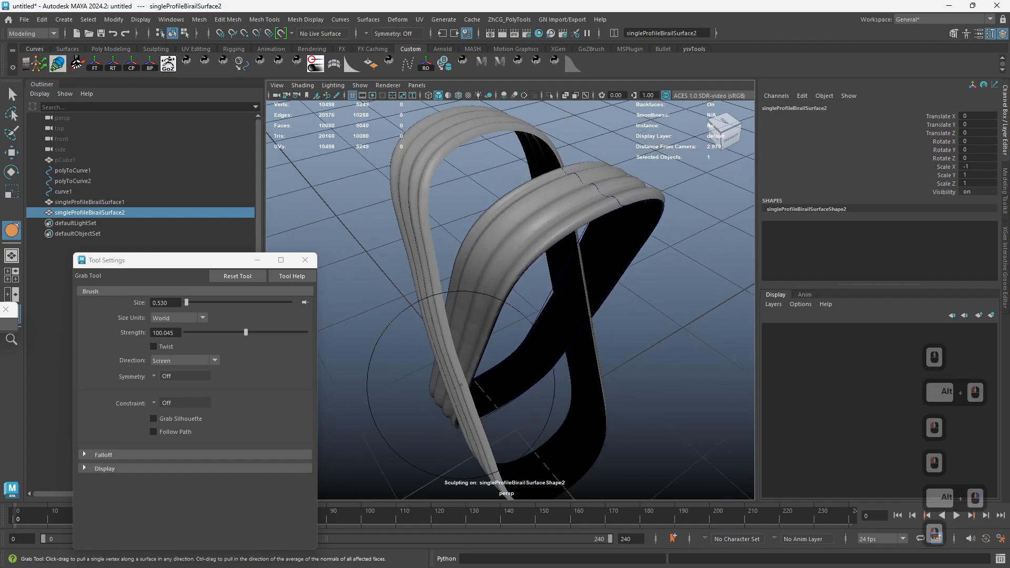
pyautogui.moveTo(428, 265); pyautogui.dragTo(427, 262)
pyautogui.moveTo(422, 264)
pyautogui.mouseDown()
pyautogui.moveTo(604, 226)
pyautogui.moveTo(419, 275)
pyautogui.moveTo(394, 123)
pyautogui.mouseUp()
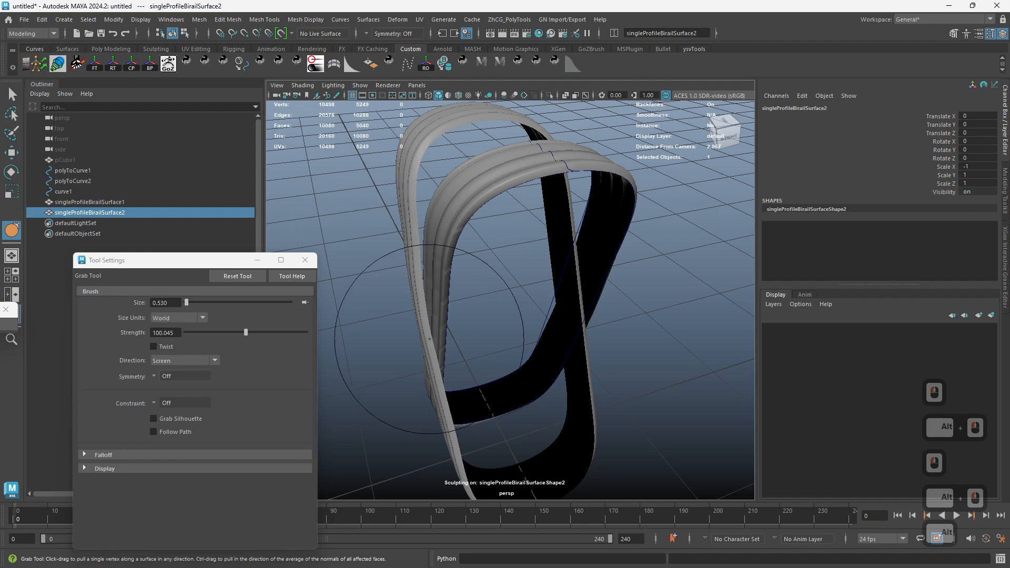
# Step: Undo the last two Grab pulls on the mirrored band
pyautogui.moveTo(524, 352)
pyautogui.keyDown('alt'); pyautogui.mouseDown()
pyautogui.moveTo(334, 322)
pyautogui.moveTo(494, 228)
pyautogui.moveTo(519, 275)
pyautogui.moveTo(558, 269)
pyautogui.mouseUp(); pyautogui.keyUp('alt')
pyautogui.hotkey('ctrl', 'z')
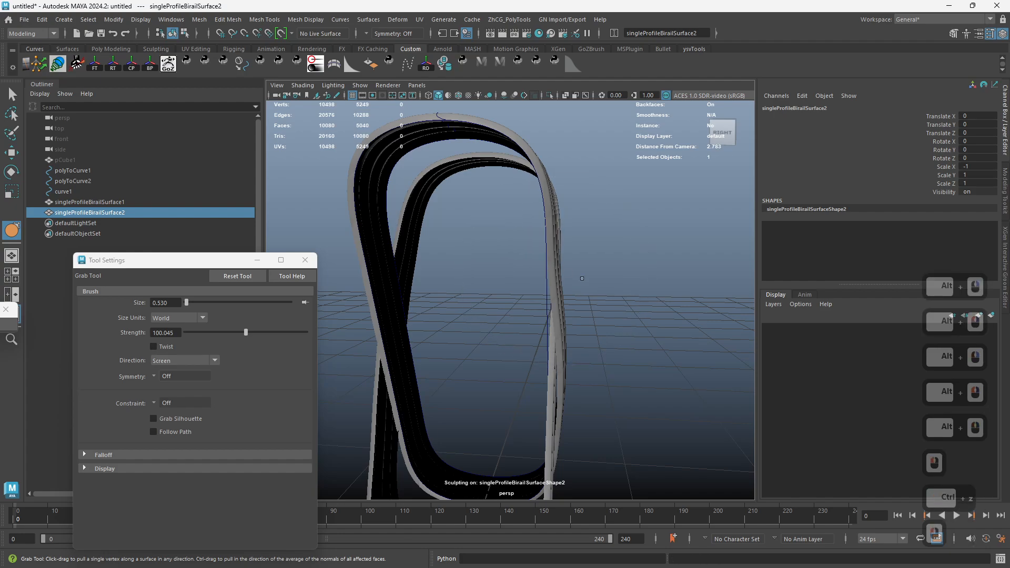
pyautogui.hotkey('ctrl', 'z')
pyautogui.moveTo(646, 279)
pyautogui.keyDown('alt'); pyautogui.mouseDown()
pyautogui.moveTo(462, 291)
pyautogui.moveTo(417, 253)
pyautogui.mouseUp(); pyautogui.keyUp('alt')
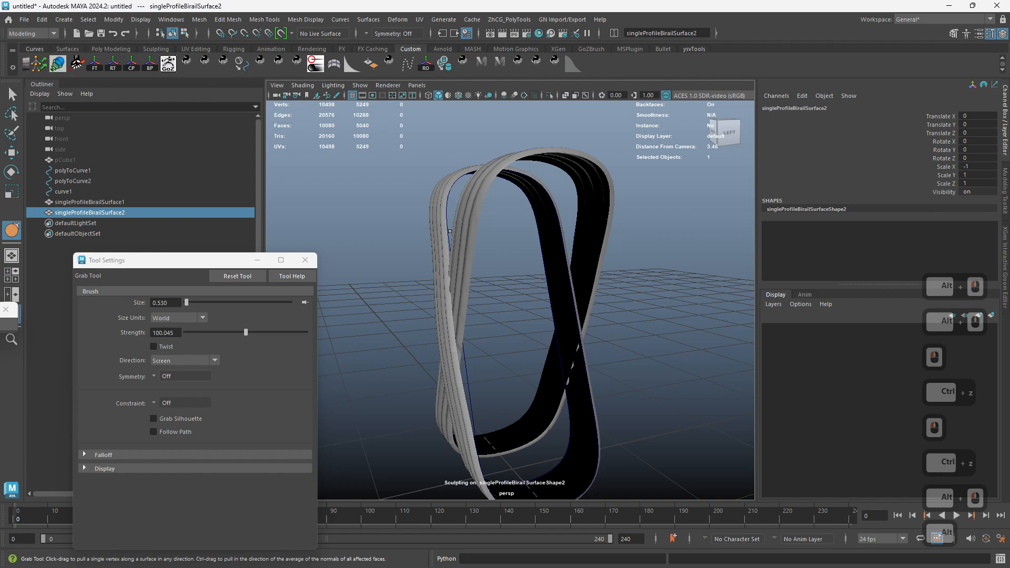
# Step: Sculpt singleProfileBirailSurface1 with the Grab tool at brush size 0.530 and clear the selection
pyautogui.press('q')
pyautogui.click(443, 275)
pyautogui.moveTo(443, 276)
pyautogui.keyDown('shift'); pyautogui.mouseDown(button='right')
pyautogui.moveTo(440, 255)
pyautogui.moveTo(457, 251)
pyautogui.mouseUp(button='right'); pyautogui.keyUp('shift')
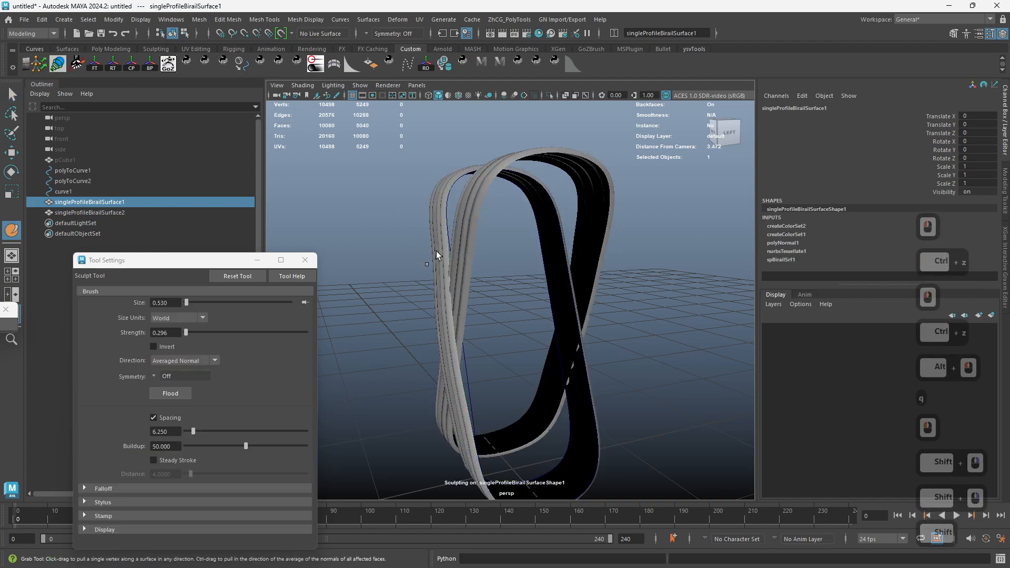
pyautogui.moveTo(459, 252)
pyautogui.keyDown('alt'); pyautogui.mouseDown()
pyautogui.moveTo(436, 264)
pyautogui.moveTo(484, 293)
pyautogui.mouseUp(); pyautogui.keyUp('alt')
pyautogui.press('q')
pyautogui.keyDown('alt'); pyautogui.moveTo(490, 396); pyautogui.dragTo(516, 364); pyautogui.keyUp('alt')
pyautogui.click(608, 403)
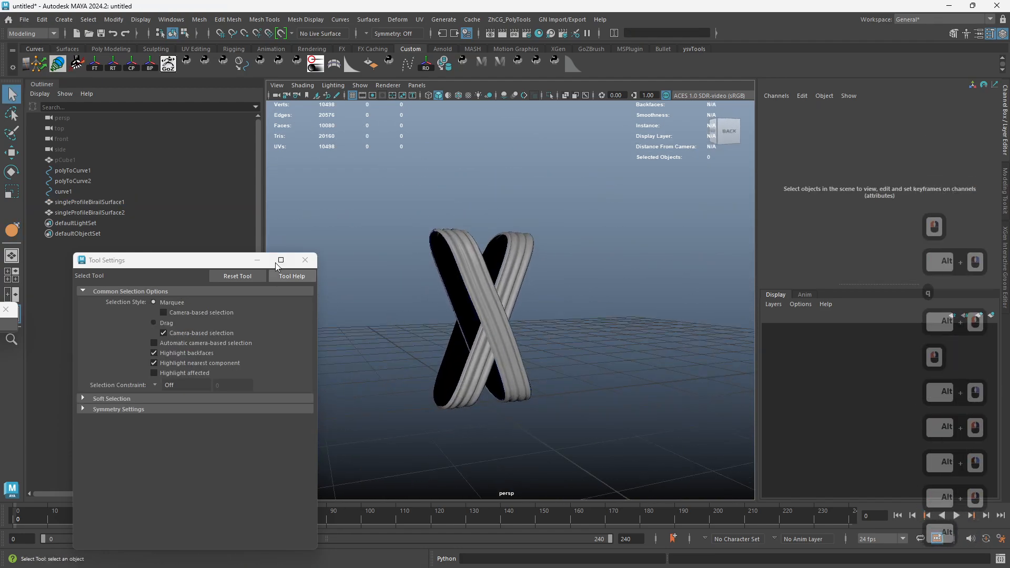
# Step: Close the tool settings window and unhide the block pCube1 inside the crossed bands
pyautogui.click(305, 260)
pyautogui.keyDown('alt'); pyautogui.moveTo(356, 267); pyautogui.dragTo(326, 272); pyautogui.keyUp('alt')
pyautogui.click(66, 160)
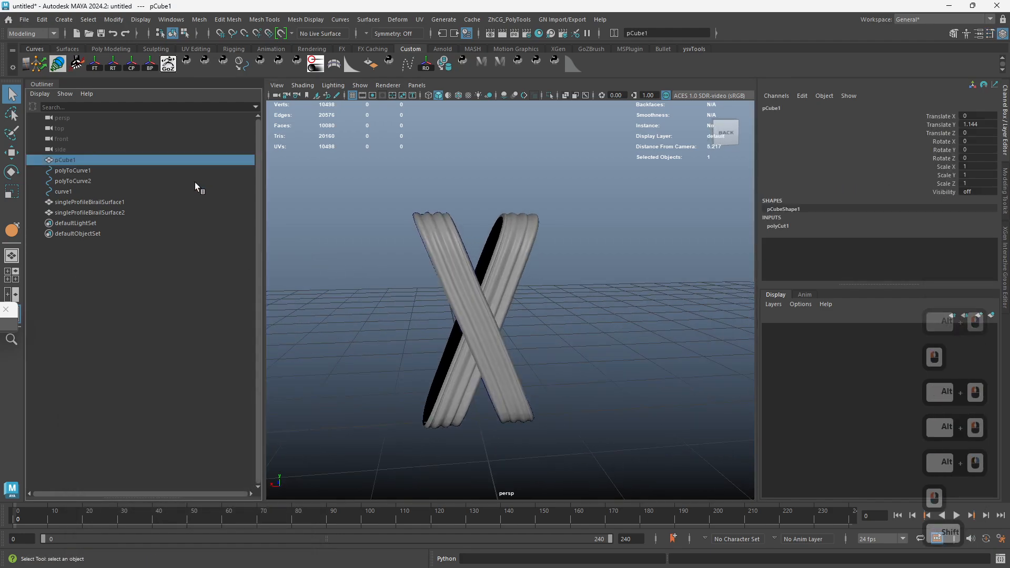
pyautogui.hotkey('shift', 'h')
pyautogui.keyDown('alt'); pyautogui.moveTo(668, 300); pyautogui.dragTo(593, 311); pyautogui.keyUp('alt')
pyautogui.keyDown('alt'); pyautogui.moveTo(594, 312); pyautogui.dragTo(563, 311, button='right'); pyautogui.keyUp('alt')
pyautogui.keyDown('alt'); pyautogui.moveTo(563, 311); pyautogui.dragTo(568, 307); pyautogui.keyUp('alt')
# Step: Group pCube1 with both band surfaces and duplicate the group
pyautogui.keyDown('ctrl'); pyautogui.click(107, 202); pyautogui.keyUp('ctrl')
pyautogui.keyDown('ctrl'); pyautogui.click(117, 213); pyautogui.keyUp('ctrl')
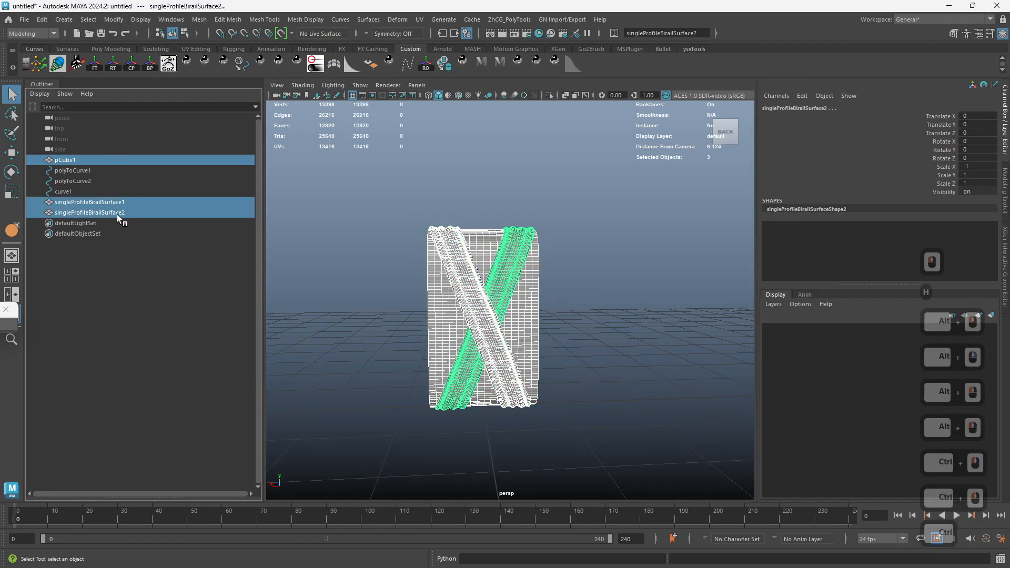
pyautogui.keyDown('alt'); pyautogui.moveTo(547, 341); pyautogui.dragTo(532, 339, button='right'); pyautogui.keyUp('alt')
pyautogui.keyDown('alt'); pyautogui.moveTo(532, 339); pyautogui.dragTo(531, 348); pyautogui.keyUp('alt')
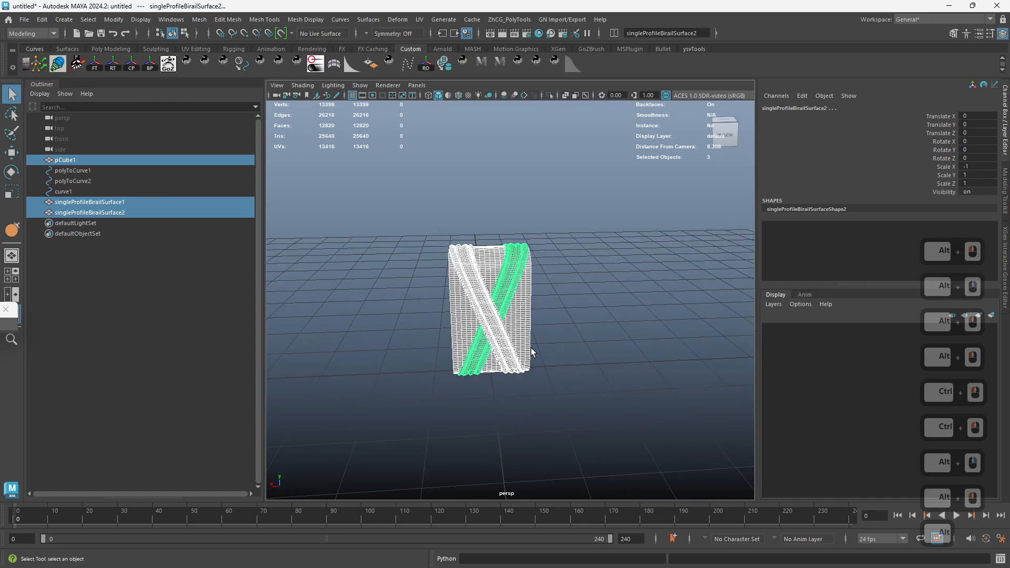
pyautogui.hotkey('ctrl', 'g')
pyautogui.hotkey('ctrl', 'd')
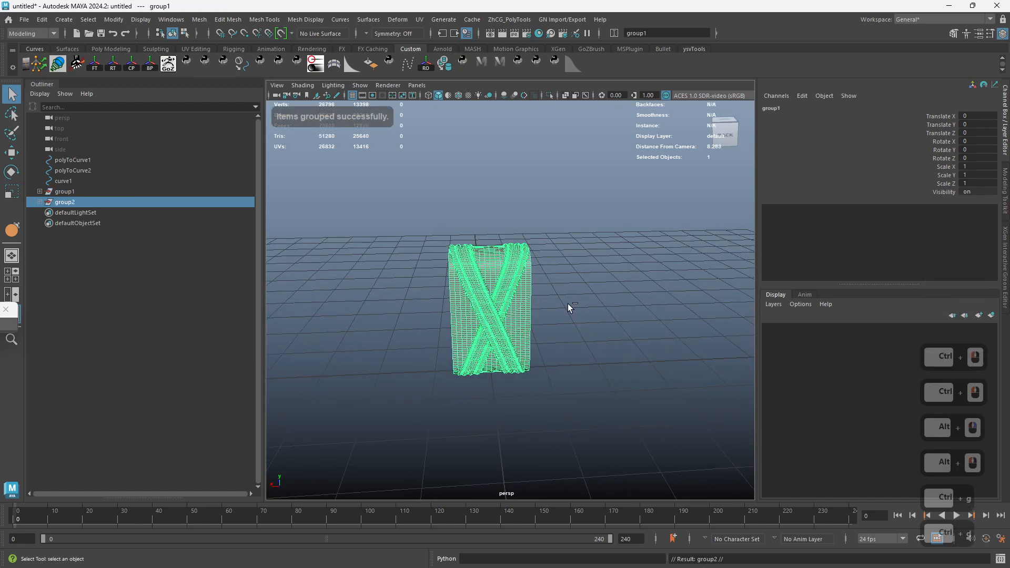
# Step: Try moving the duplicate group along X to about -1.319 so it adjoins the original, and undo the moves
pyautogui.keyDown('alt'); pyautogui.moveTo(568, 307); pyautogui.dragTo(545, 342, button='right'); pyautogui.keyUp('alt')
pyautogui.press('w')
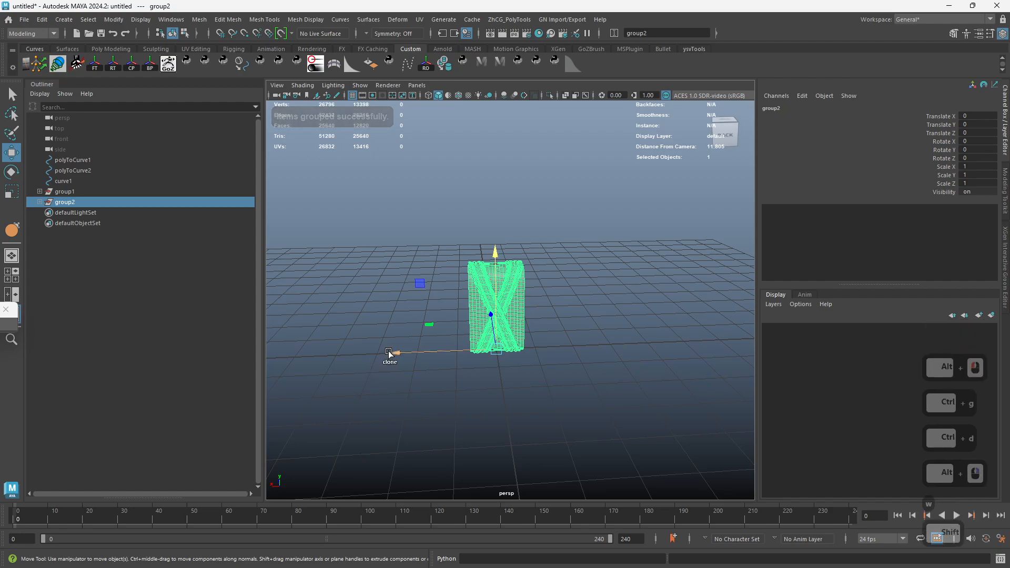
pyautogui.keyDown('shift'); pyautogui.moveTo(392, 353); pyautogui.dragTo(446, 362); pyautogui.keyUp('shift')
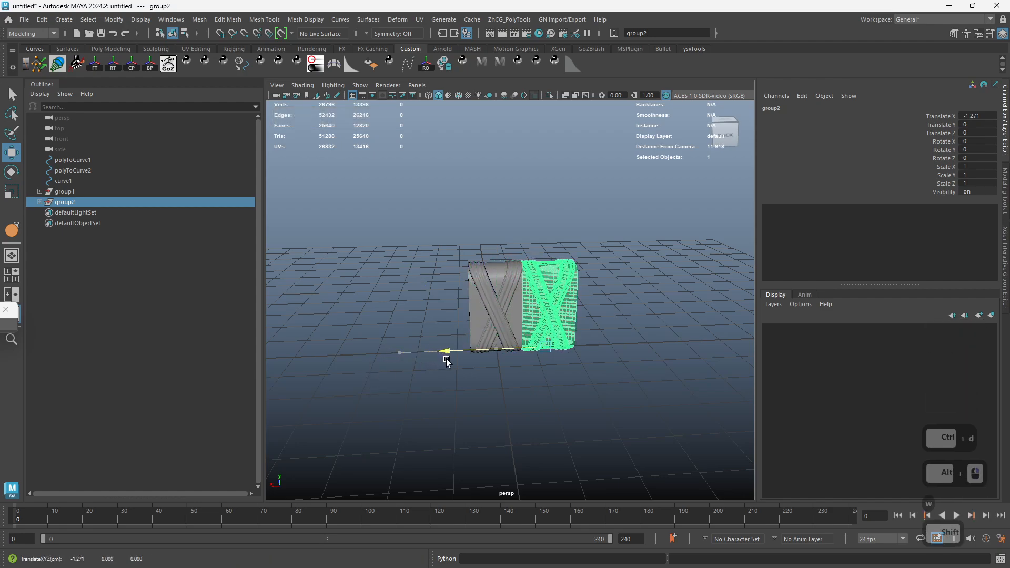
pyautogui.scroll(8, 426, 326)
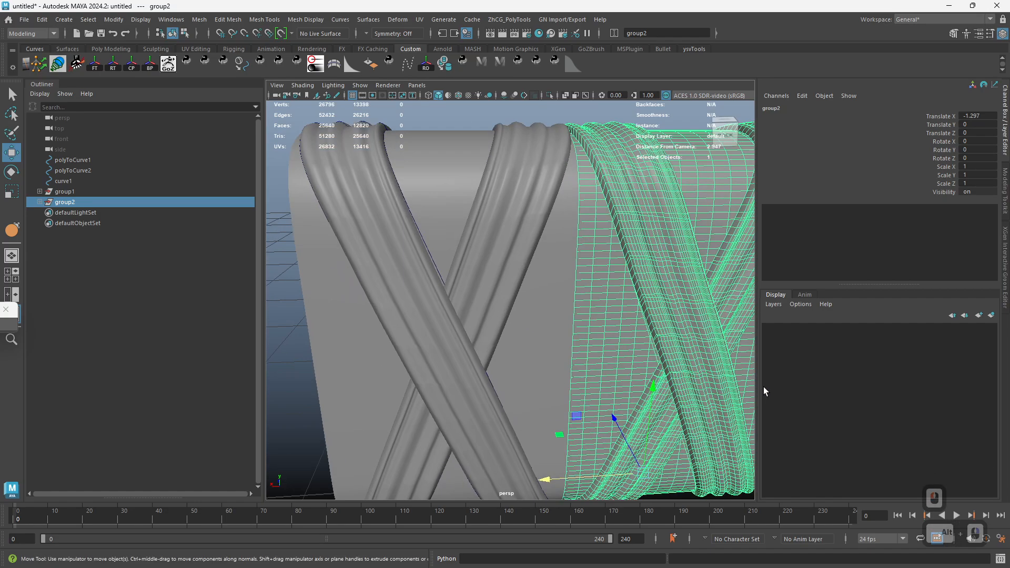
pyautogui.moveTo(463, 424); pyautogui.dragTo(465, 424)
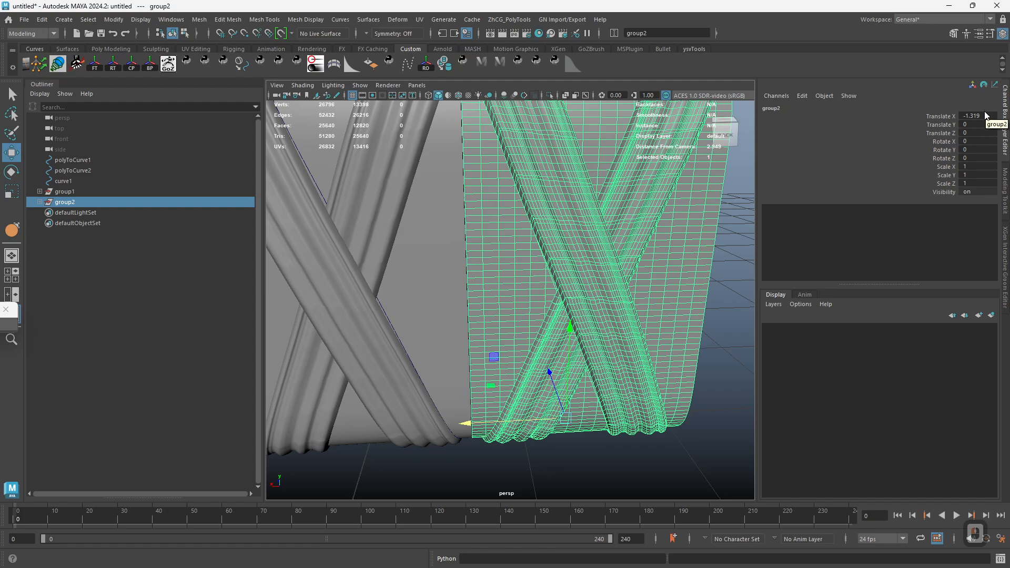
pyautogui.keyDown('alt'); pyautogui.moveTo(610, 338); pyautogui.dragTo(560, 292, button='right'); pyautogui.keyUp('alt')
pyautogui.keyDown('alt'); pyautogui.moveTo(560, 292); pyautogui.dragTo(558, 290); pyautogui.keyUp('alt')
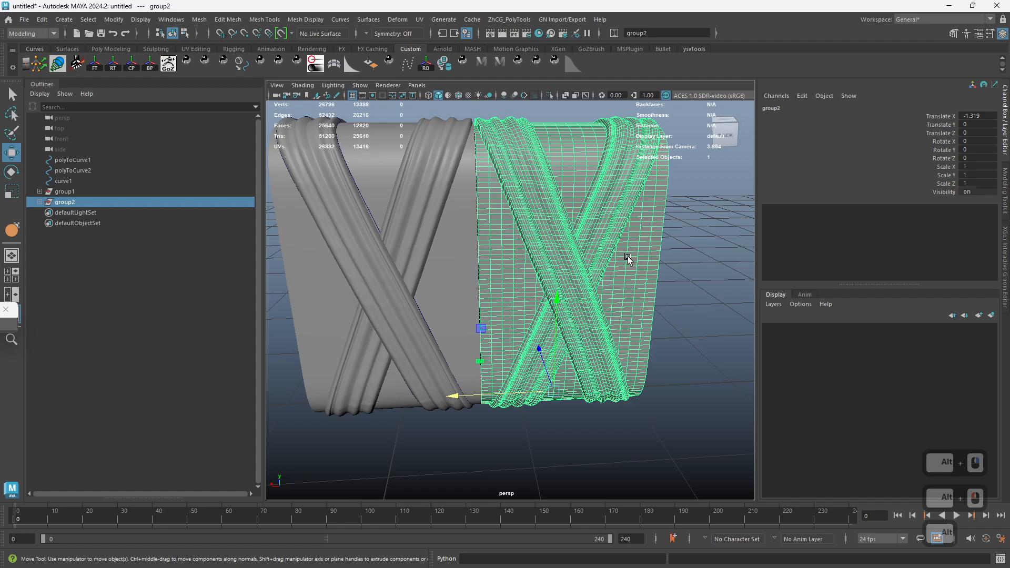
pyautogui.hotkey('ctrl', 'z')
pyautogui.hotkey('ctrl', 'z')
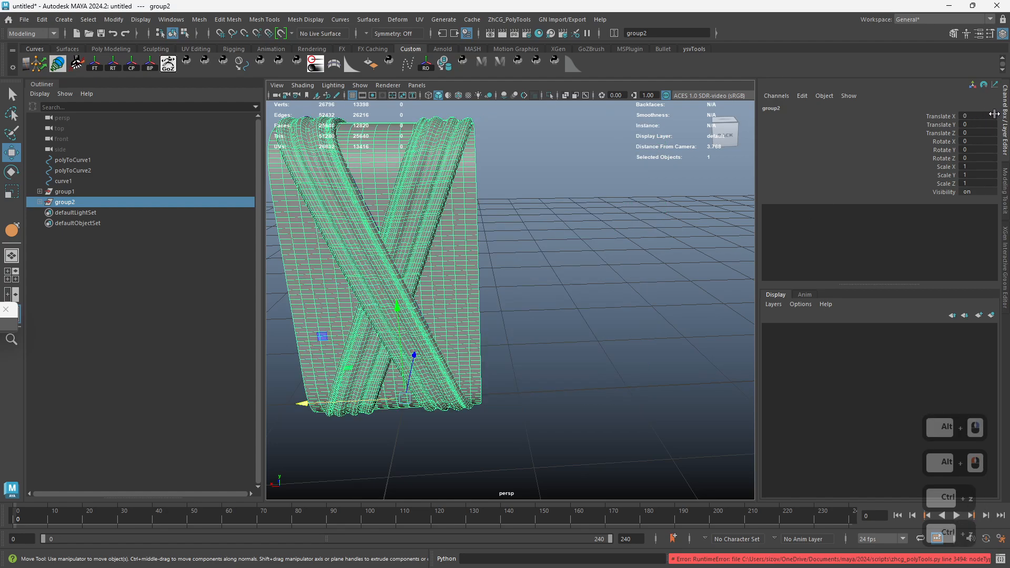
# Step: Set the duplicate group's Translate X to 1.315
pyautogui.click(994, 114)
pyautogui.write('1.3')
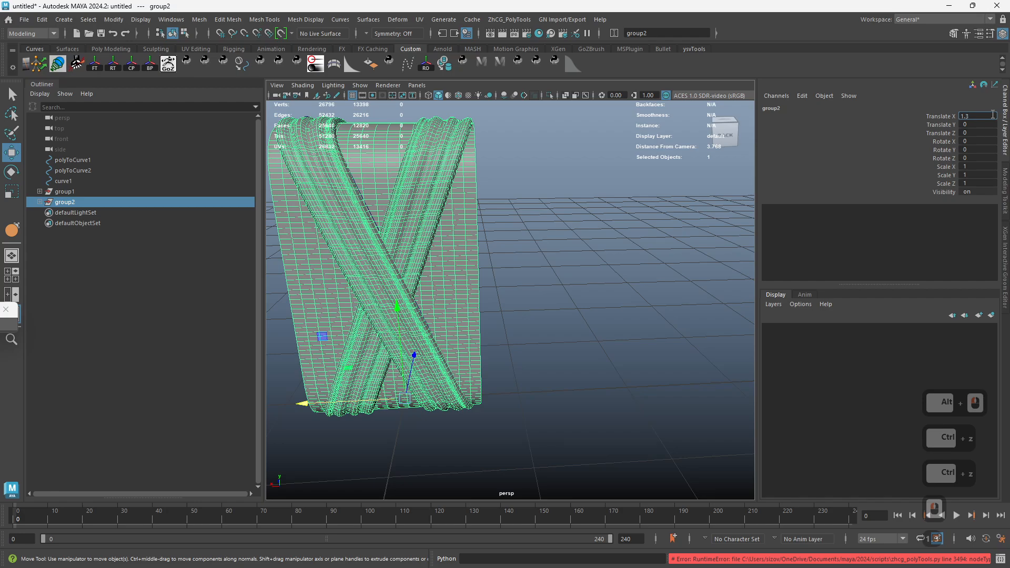
pyautogui.write('15')
pyautogui.press('Return')
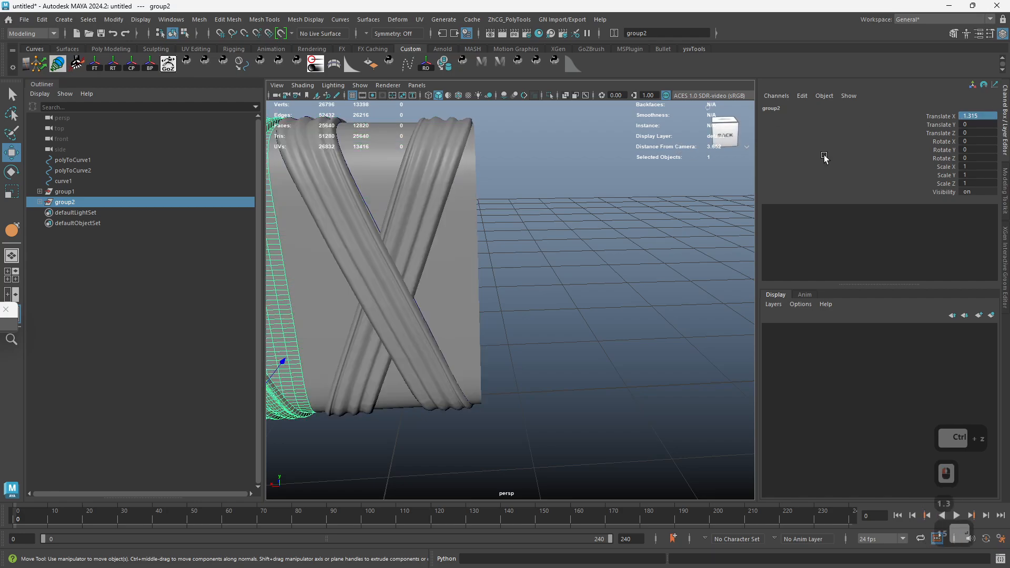
# Step: Duplicate the offset group with transform twelve more times, forming a continuous row of 14 wrapped sections
pyautogui.keyDown('alt'); pyautogui.moveTo(527, 315); pyautogui.dragTo(508, 390); pyautogui.keyUp('alt')
pyautogui.keyDown('alt'); pyautogui.moveTo(508, 390); pyautogui.dragTo(568, 393, button='right'); pyautogui.keyUp('alt')
pyautogui.keyDown('alt'); pyautogui.moveTo(568, 392); pyautogui.dragTo(473, 387, button='middle'); pyautogui.keyUp('alt')
pyautogui.keyDown('alt'); pyautogui.moveTo(473, 387); pyautogui.dragTo(449, 385, button='right'); pyautogui.keyUp('alt')
pyautogui.hotkey('shift', 'd')
pyautogui.hotkey('shift', 'd')
pyautogui.hotkey('shift', 'd')
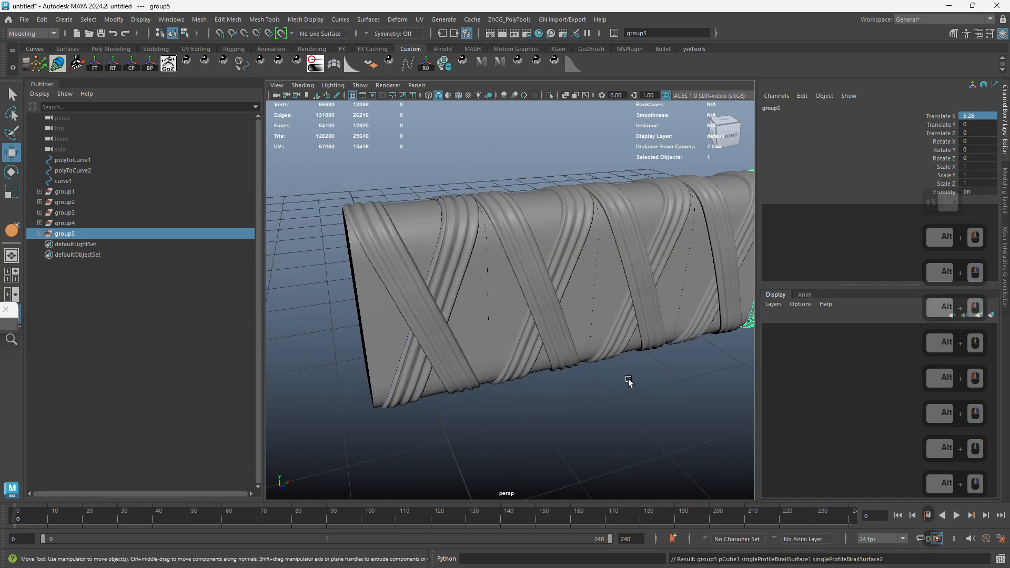
pyautogui.hotkey('shift', 'd')
pyautogui.hotkey('shift', 'd')
pyautogui.keyDown('alt'); pyautogui.moveTo(629, 380); pyautogui.dragTo(578, 360, button='right'); pyautogui.keyUp('alt')
pyautogui.keyDown('alt'); pyautogui.moveTo(577, 359); pyautogui.dragTo(484, 406, button='middle'); pyautogui.keyUp('alt')
pyautogui.keyDown('alt'); pyautogui.moveTo(640, 416); pyautogui.dragTo(578, 418, button='right'); pyautogui.keyUp('alt')
pyautogui.hotkey('shift', 'd')
pyautogui.hotkey('shift', 'd')
pyautogui.hotkey('shift', 'd')
pyautogui.hotkey('shift', 'd')
pyautogui.hotkey('shift', 'd')
pyautogui.hotkey('shift', 'd')
pyautogui.hotkey('shift', 'd')
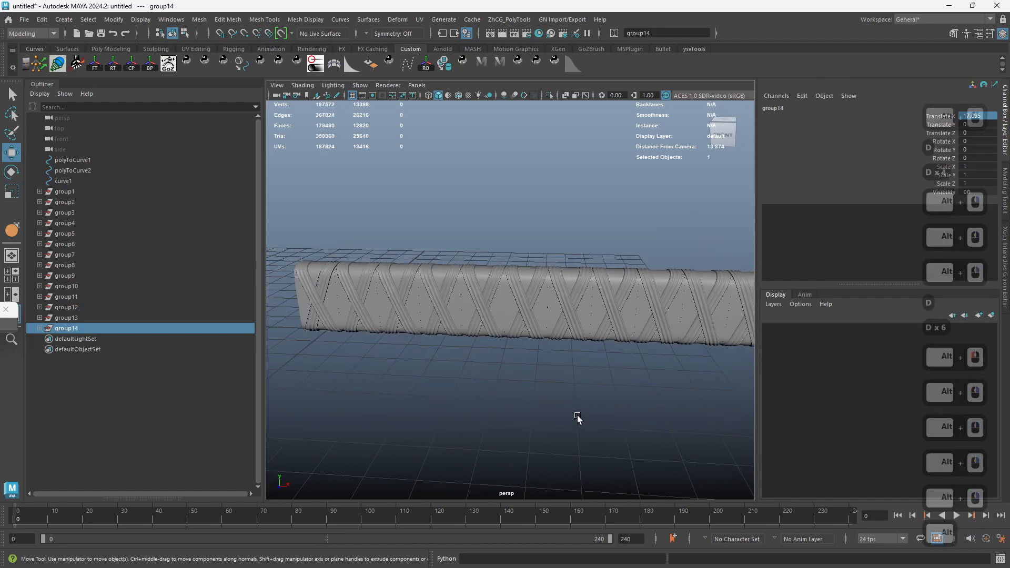
pyautogui.keyDown('alt'); pyautogui.moveTo(578, 418); pyautogui.dragTo(563, 412); pyautogui.keyUp('alt')
pyautogui.keyDown('alt'); pyautogui.moveTo(562, 412); pyautogui.dragTo(527, 400, button='right'); pyautogui.keyUp('alt')
pyautogui.keyDown('alt'); pyautogui.moveTo(528, 400); pyautogui.dragTo(466, 399, button='middle'); pyautogui.keyUp('alt')
pyautogui.keyDown('alt'); pyautogui.moveTo(467, 400); pyautogui.dragTo(456, 395, button='right'); pyautogui.keyUp('alt')
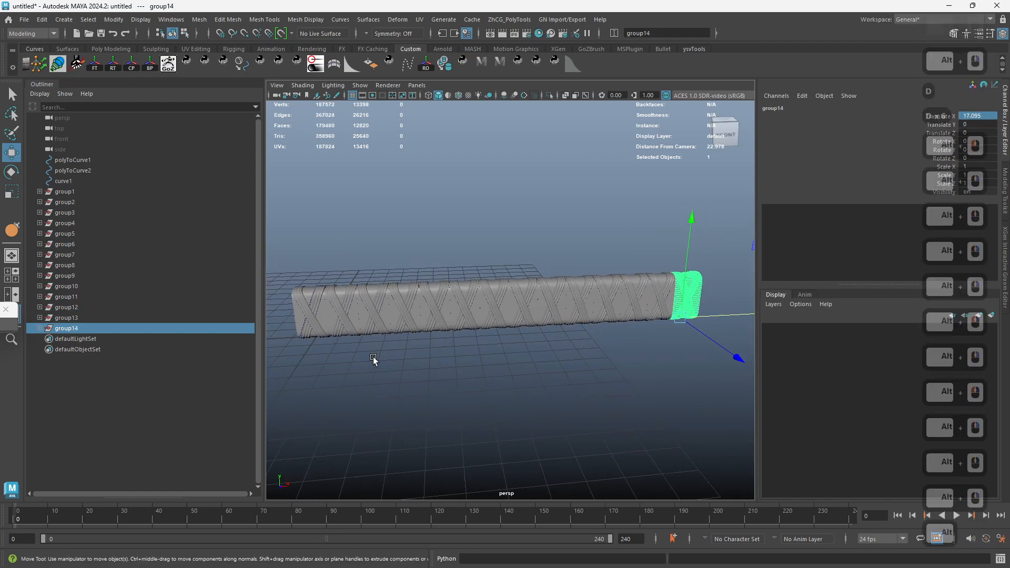
# Step: Select group1 through group14 and create a lattice deformer around the whole row
pyautogui.click(95, 191)
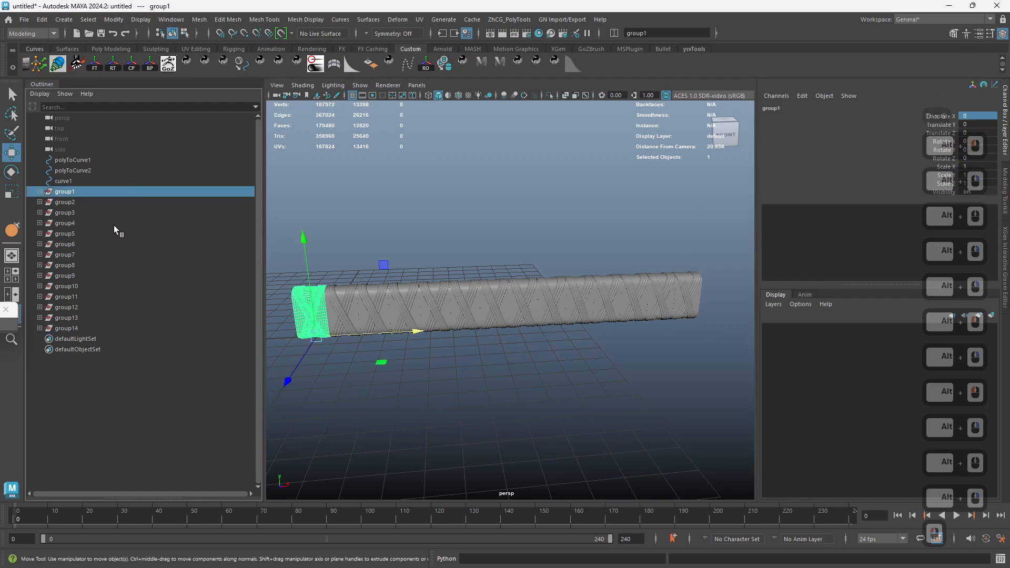
pyautogui.keyDown('shift'); pyautogui.click(106, 319); pyautogui.keyUp('shift')
pyautogui.keyDown('shift'); pyautogui.click(103, 328); pyautogui.keyUp('shift')
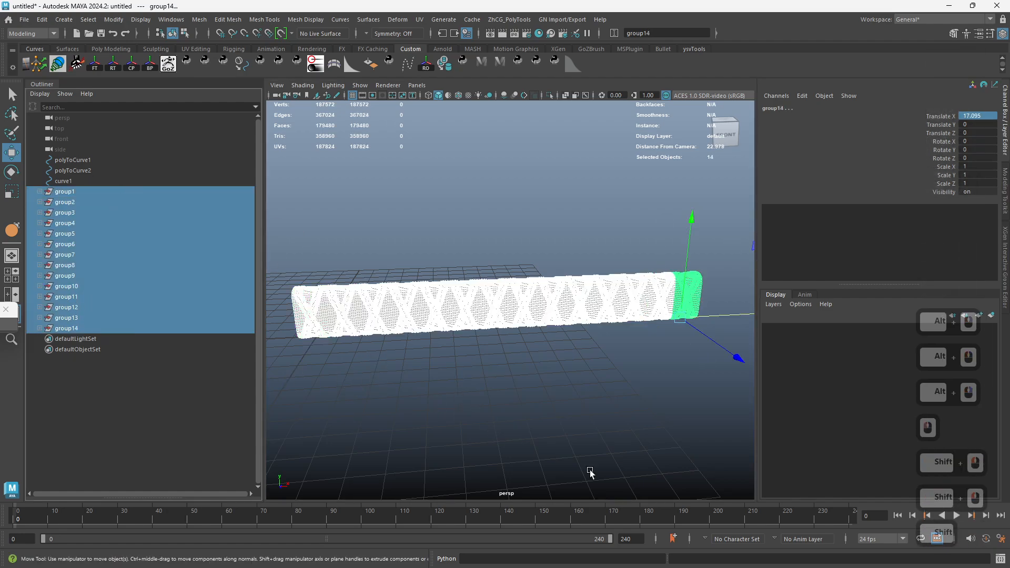
pyautogui.press('space')
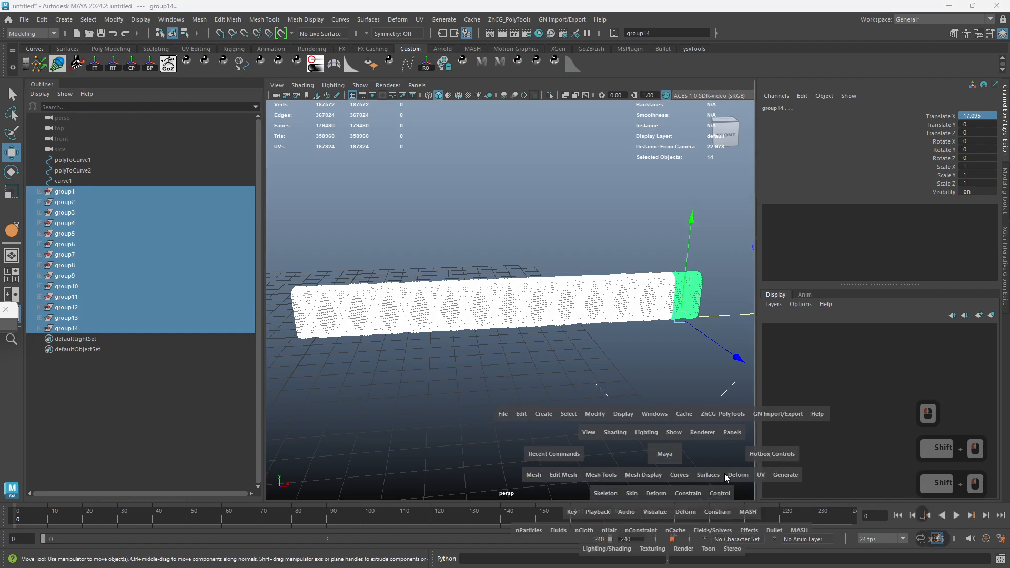
pyautogui.click(738, 474)
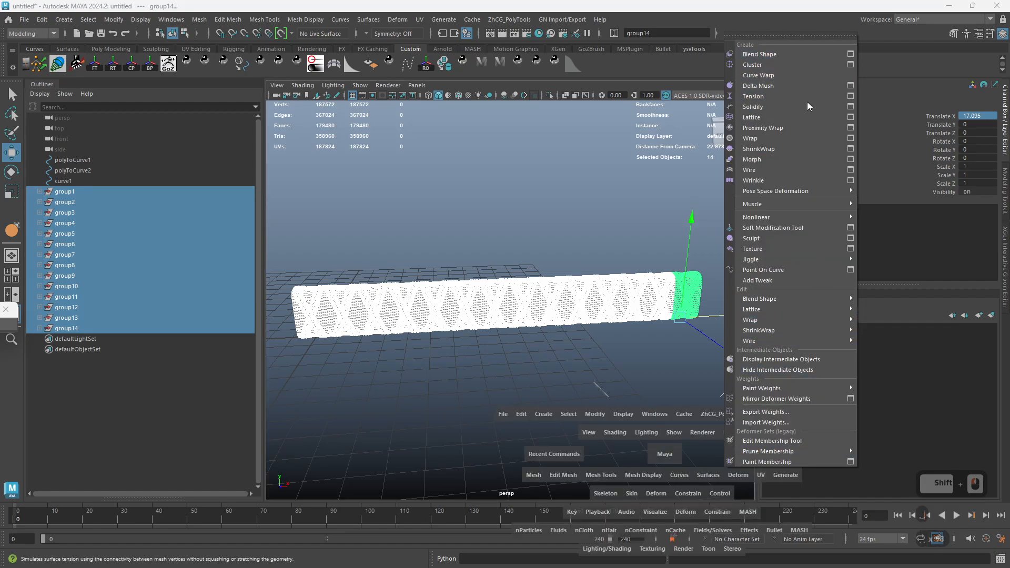
pyautogui.click(806, 119)
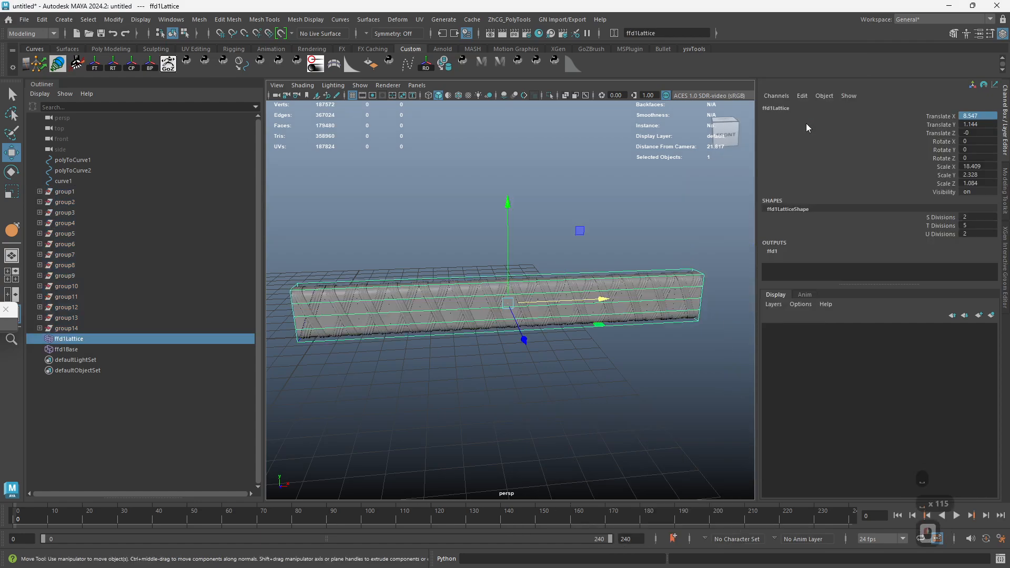
# Step: Set the lattice's T Divisions to 2 and its S Divisions to 55
pyautogui.click(942, 225)
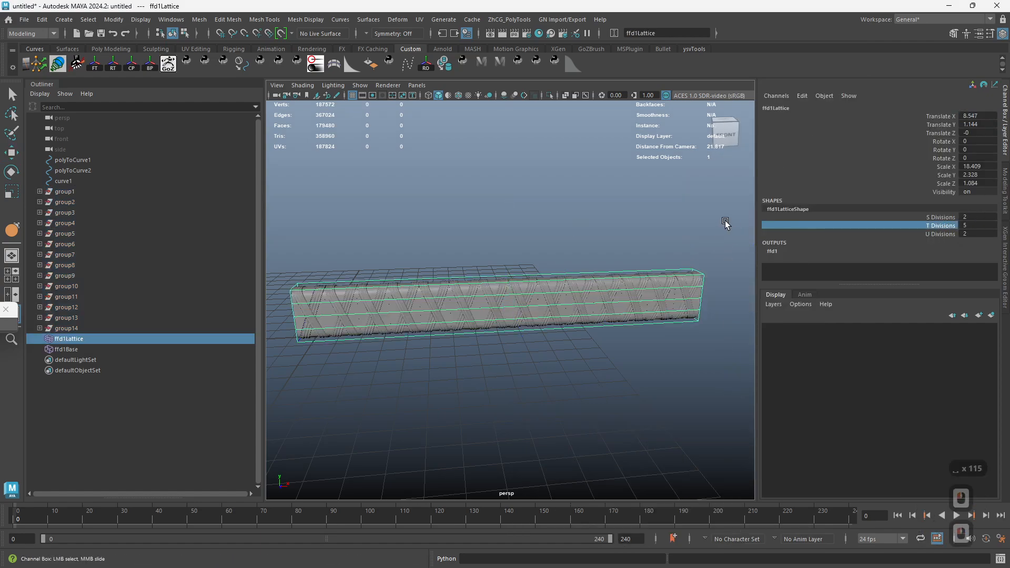
pyautogui.click(941, 218)
pyautogui.moveTo(361, 198); pyautogui.dragTo(646, 195, button='middle')
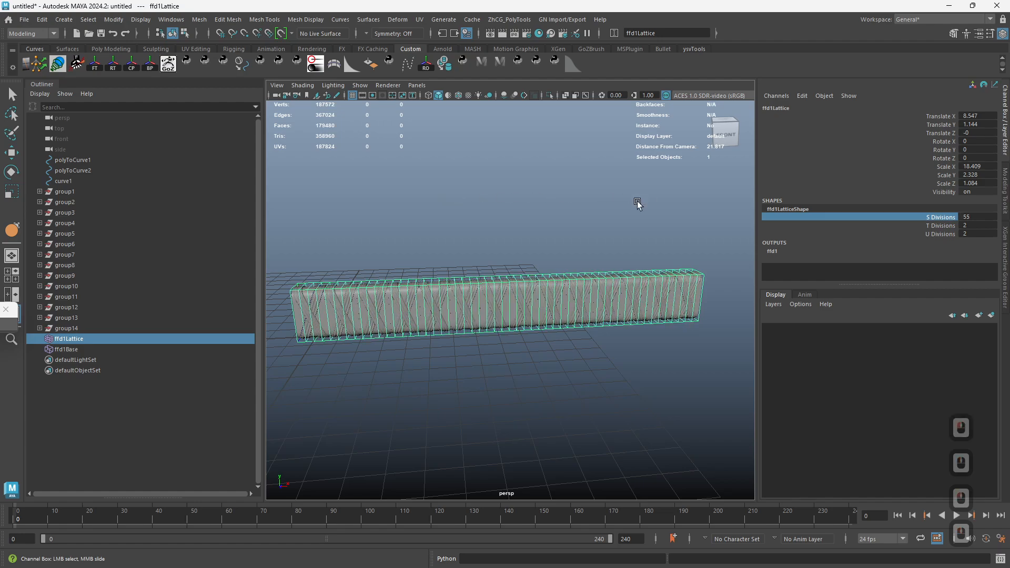
# Step: Switch the lattice to point editing and try lowering its middle points with soft selection
pyautogui.keyDown('alt'); pyautogui.moveTo(634, 231); pyautogui.dragTo(573, 228); pyautogui.keyUp('alt')
pyautogui.keyDown('ctrl'); pyautogui.moveTo(573, 228); pyautogui.dragTo(489, 279, button='right'); pyautogui.keyUp('ctrl')
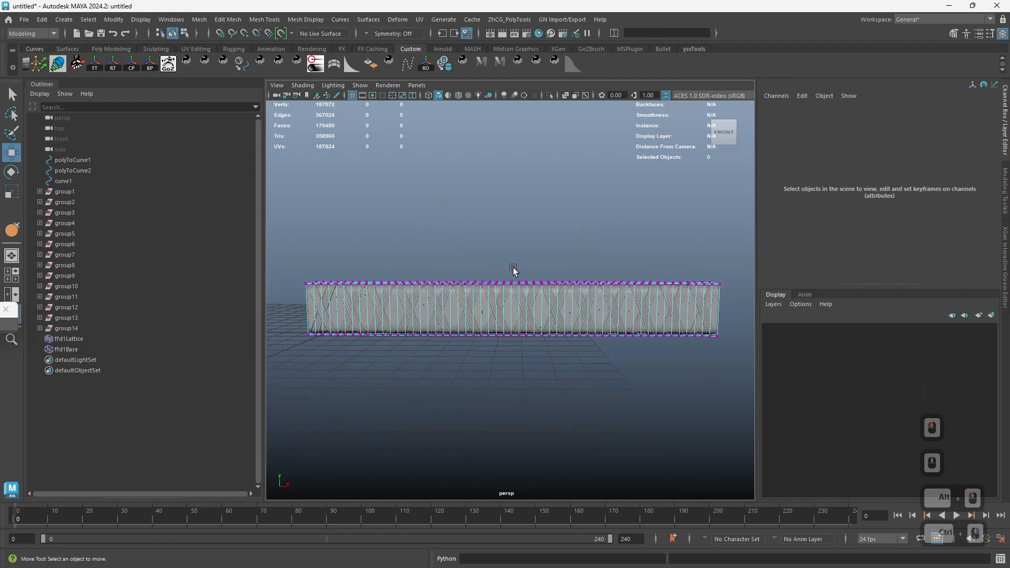
pyautogui.moveTo(526, 360); pyautogui.dragTo(814, 372)
pyautogui.press('w')
pyautogui.press('b')
pyautogui.moveTo(521, 210); pyautogui.dragTo(523, 213)
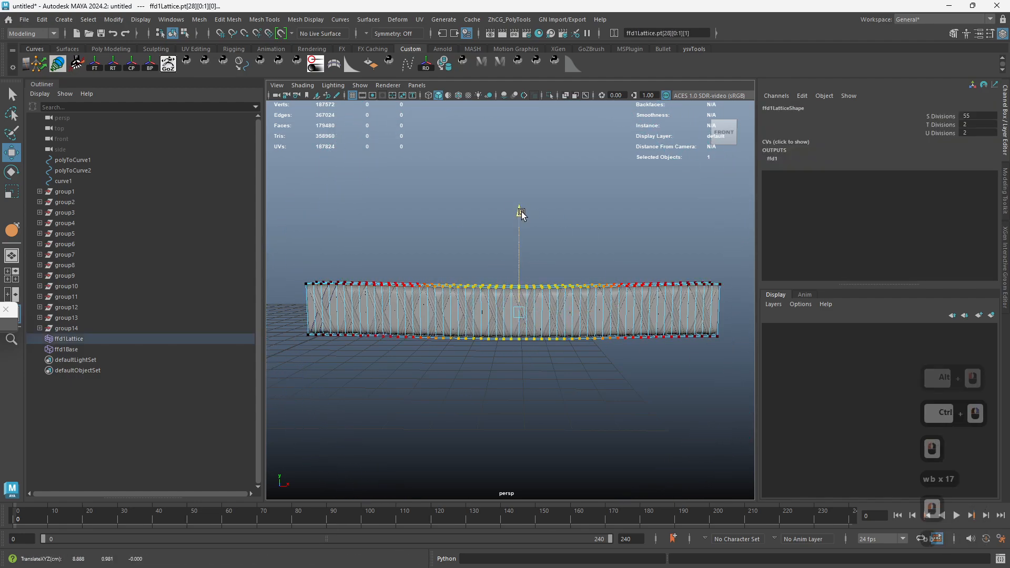
pyautogui.hotkey('ctrl', 'z')
# Step: Rotate the lattice points at the group1 end slightly with a wide soft-selection falloff and raise them to curve that end upward
pyautogui.keyDown('alt'); pyautogui.moveTo(326, 324); pyautogui.dragTo(345, 315, button='right'); pyautogui.keyUp('alt')
pyautogui.keyDown('alt'); pyautogui.moveTo(345, 316); pyautogui.dragTo(388, 333, button='middle'); pyautogui.keyUp('alt')
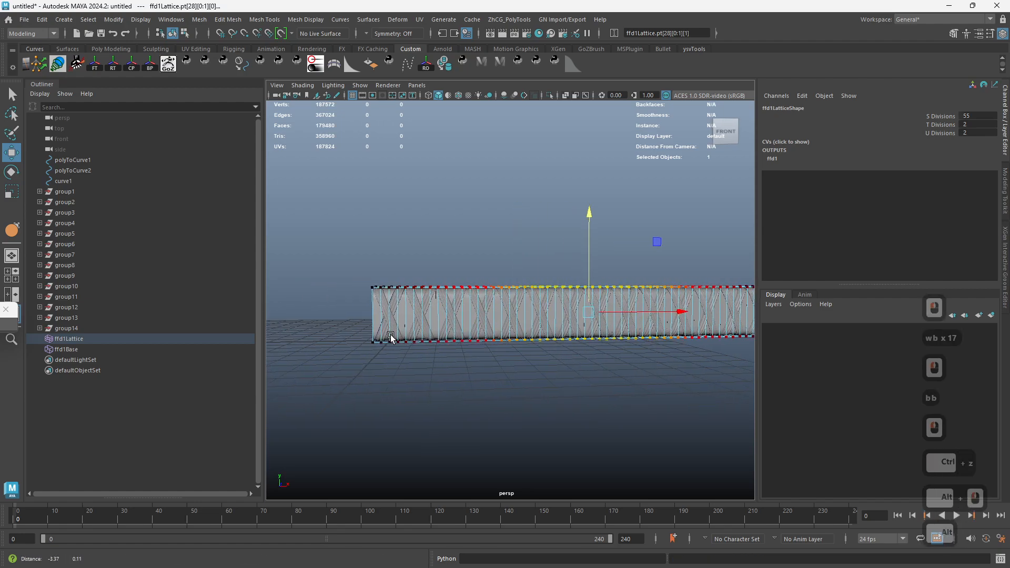
pyautogui.press('e')
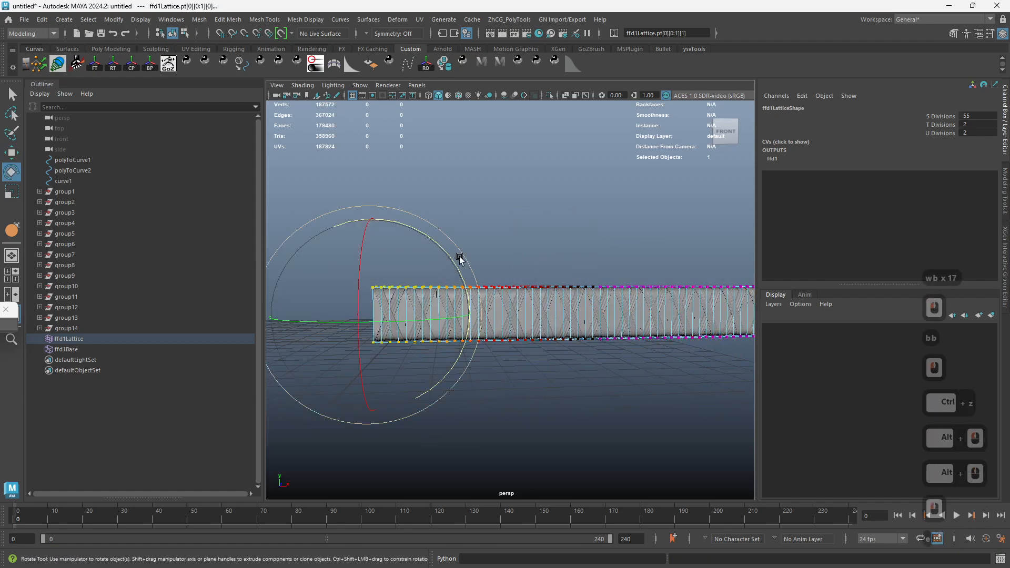
pyautogui.press('b')
pyautogui.moveTo(462, 260); pyautogui.dragTo(551, 284)
pyautogui.moveTo(647, 303); pyautogui.dragTo(634, 304)
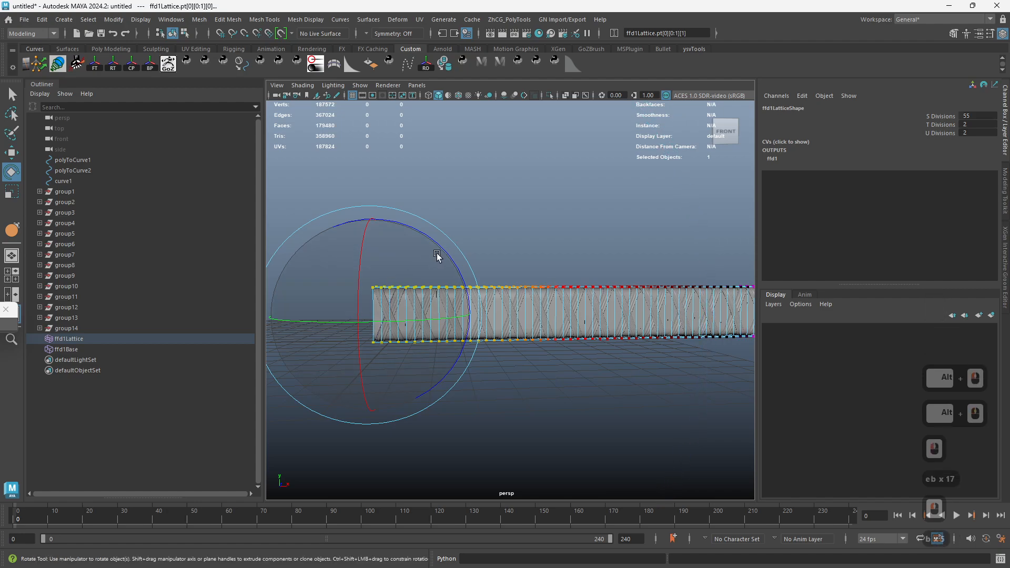
pyautogui.moveTo(446, 255)
pyautogui.mouseDown()
pyautogui.moveTo(452, 269)
pyautogui.moveTo(450, 261)
pyautogui.mouseUp()
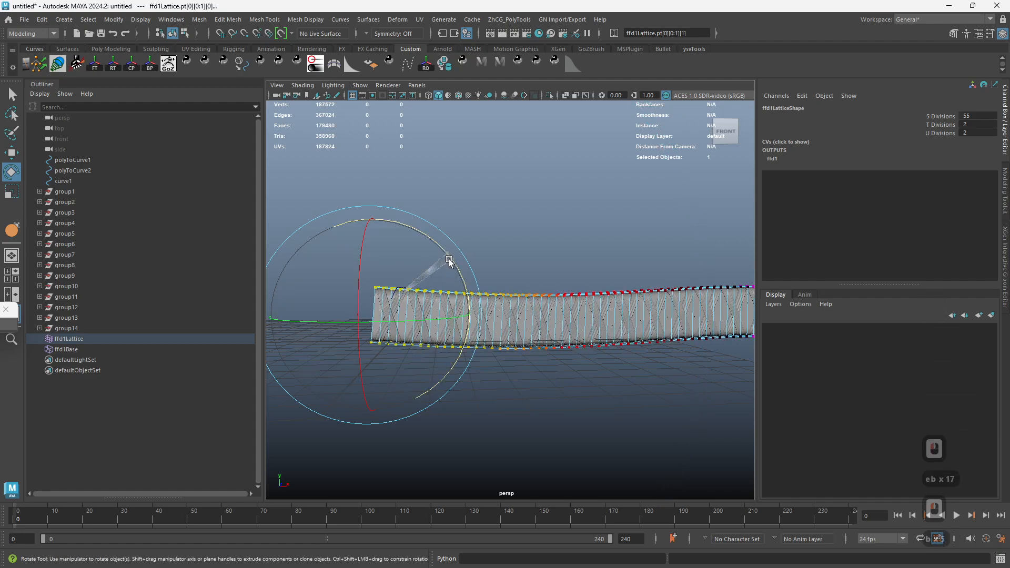
pyautogui.press('w')
pyautogui.moveTo(375, 213); pyautogui.dragTo(375, 204)
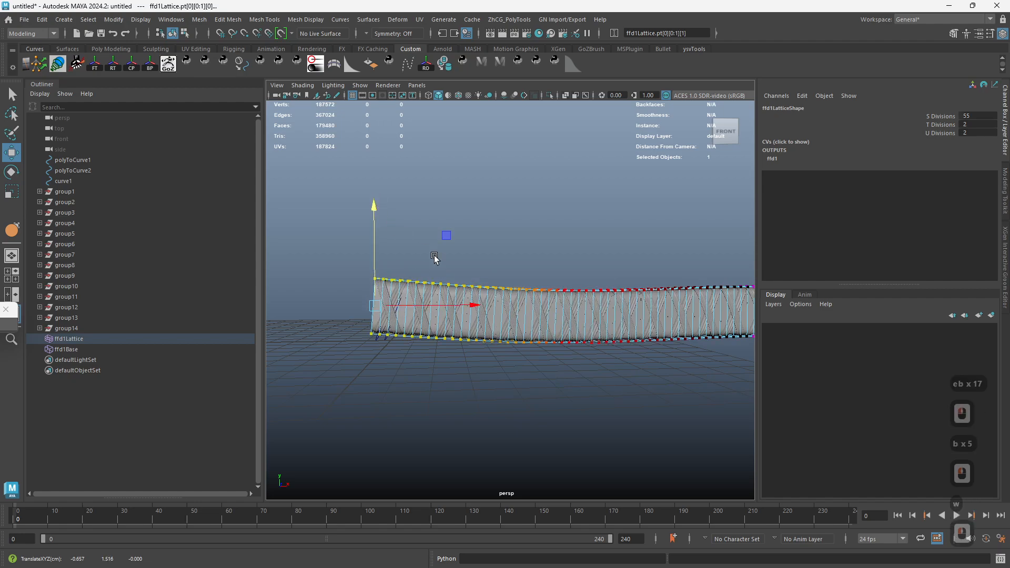
# Step: Rotate the lattice points at the group14 end slightly with soft selection and raise them to curve that end upward
pyautogui.keyDown('alt'); pyautogui.moveTo(700, 314); pyautogui.dragTo(491, 366, button='middle'); pyautogui.keyUp('alt')
pyautogui.keyDown('alt'); pyautogui.moveTo(570, 364); pyautogui.dragTo(614, 435); pyautogui.keyUp('alt')
pyautogui.press('e')
pyautogui.press('b')
pyautogui.moveTo(625, 364); pyautogui.dragTo(776, 435)
pyautogui.moveTo(514, 302); pyautogui.dragTo(514, 304)
pyautogui.press('b')
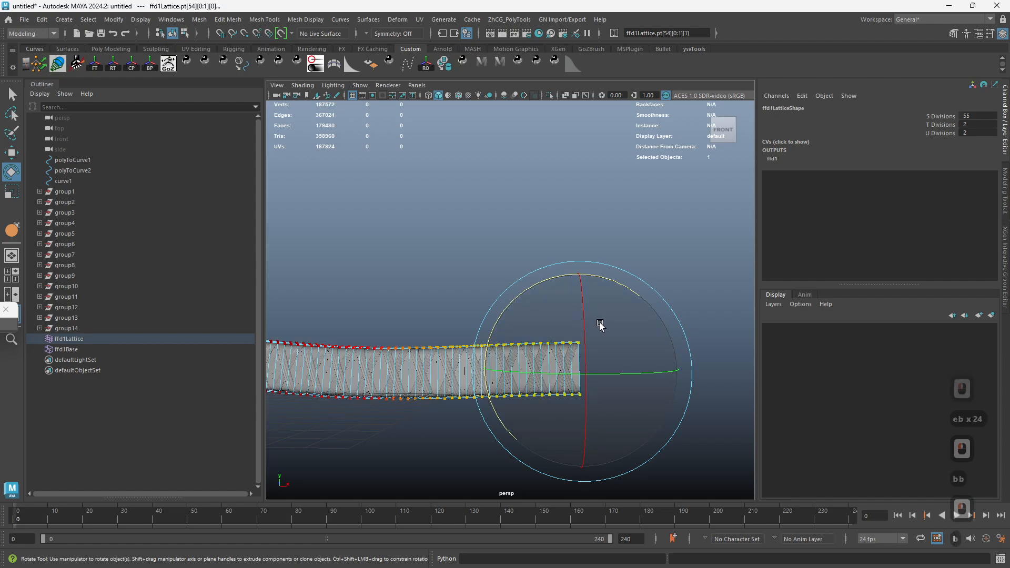
pyautogui.moveTo(600, 326); pyautogui.dragTo(357, 351)
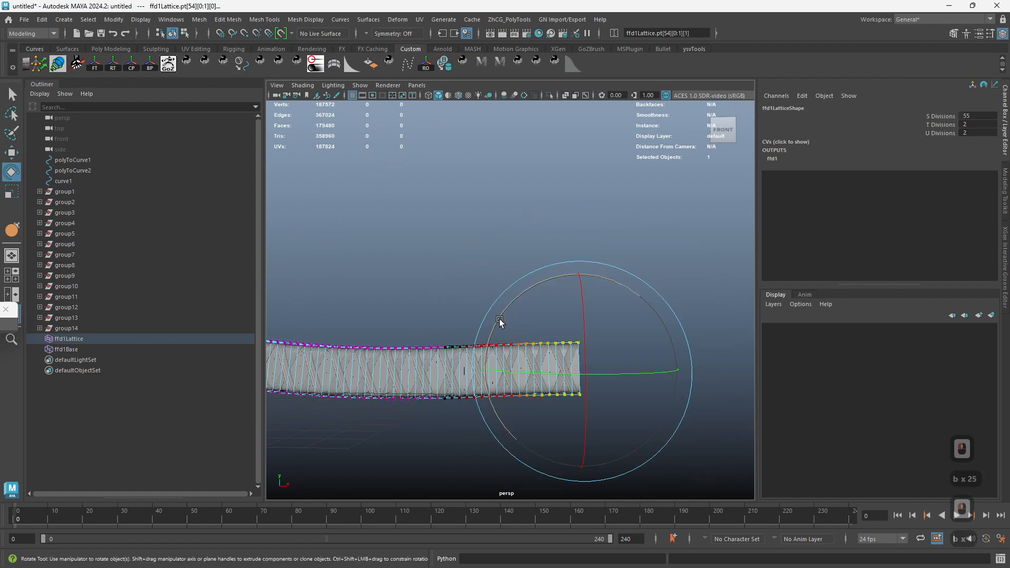
pyautogui.press('w')
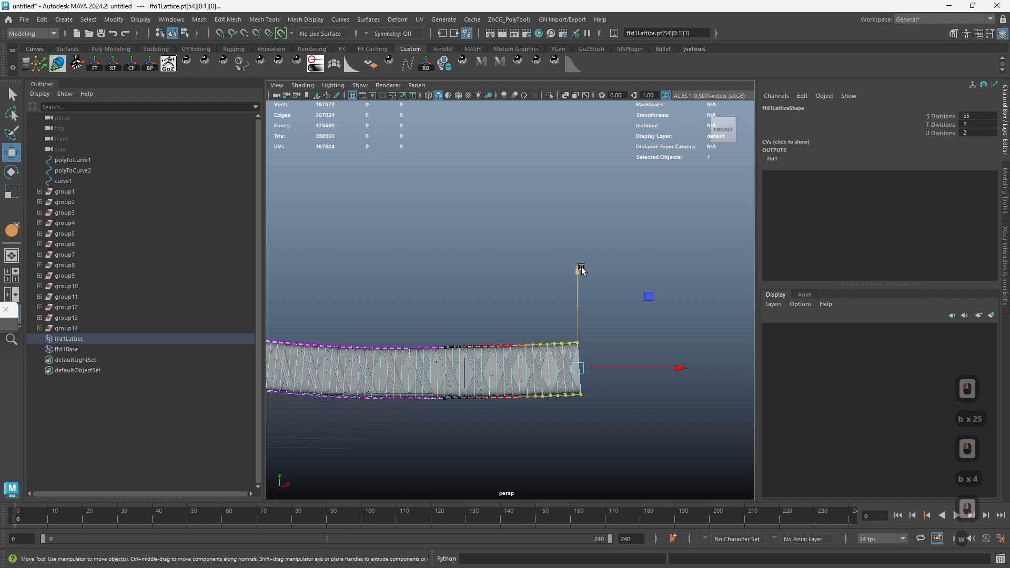
pyautogui.moveTo(581, 270); pyautogui.dragTo(586, 265)
# Step: Select the entire upper row of lattice points and scale it vertically, without soft selection, to flatten its curve slightly
pyautogui.press('q')
pyautogui.keyDown('alt'); pyautogui.moveTo(611, 309); pyautogui.dragTo(507, 345, button='right'); pyautogui.keyUp('alt')
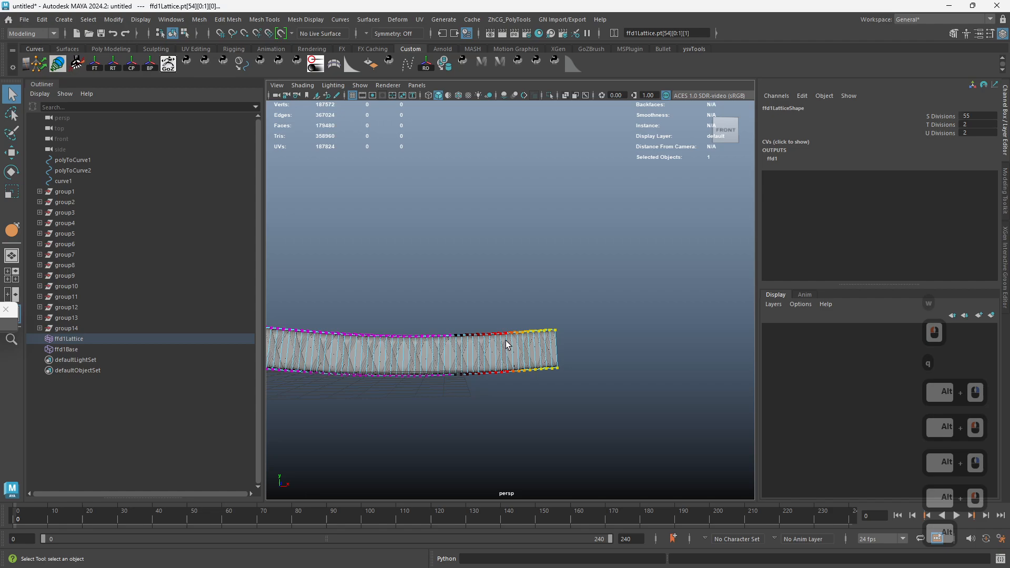
pyautogui.keyDown('alt'); pyautogui.moveTo(507, 345); pyautogui.dragTo(556, 341, button='middle'); pyautogui.keyUp('alt')
pyautogui.keyDown('alt'); pyautogui.moveTo(557, 341); pyautogui.dragTo(519, 335, button='right'); pyautogui.keyUp('alt')
pyautogui.keyDown('alt'); pyautogui.moveTo(520, 330); pyautogui.dragTo(522, 332); pyautogui.keyUp('alt')
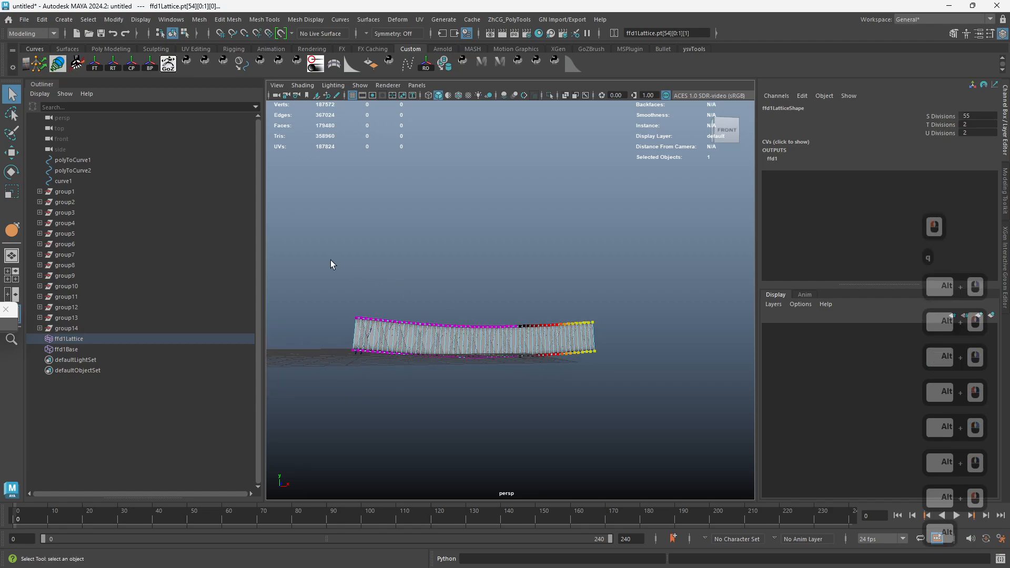
pyautogui.moveTo(331, 261); pyautogui.dragTo(651, 348)
pyautogui.press('r')
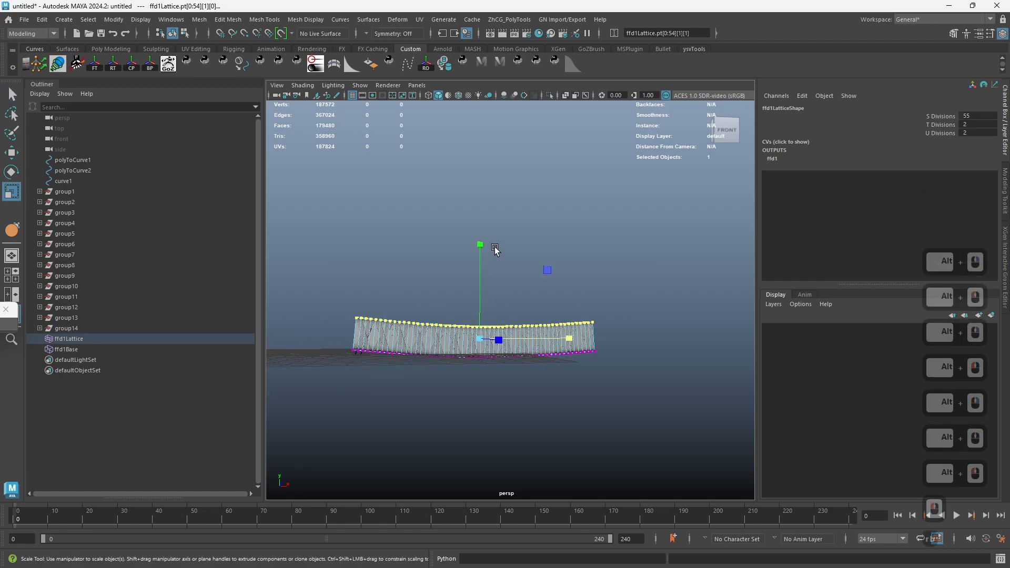
pyautogui.moveTo(480, 245); pyautogui.dragTo(498, 311)
pyautogui.hotkey('ctrl', 'z')
pyautogui.keyDown('alt'); pyautogui.moveTo(498, 311); pyautogui.dragTo(491, 297, button='right'); pyautogui.keyUp('alt')
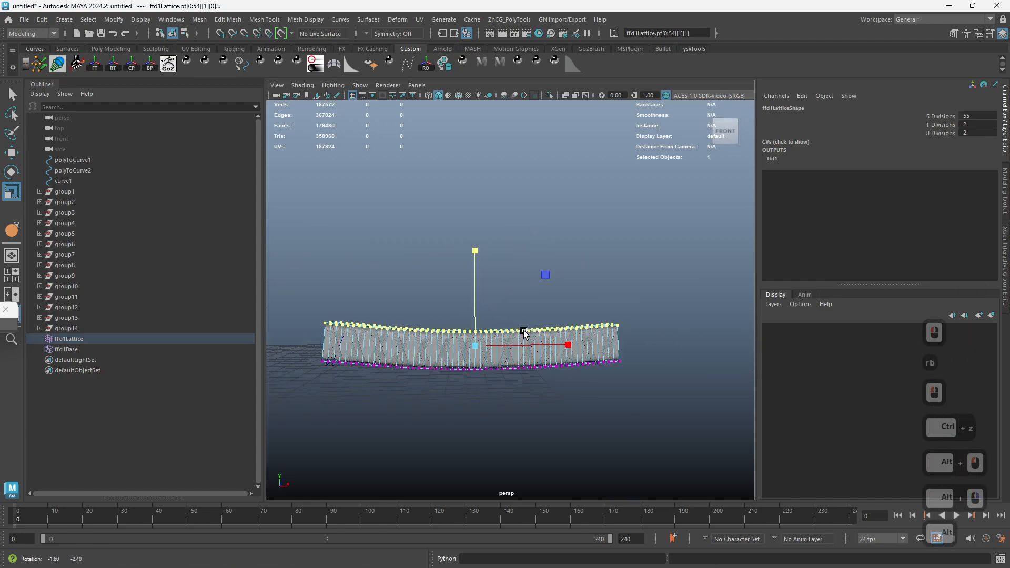
pyautogui.moveTo(475, 267); pyautogui.dragTo(476, 241)
pyautogui.press('w')
pyautogui.press('q')
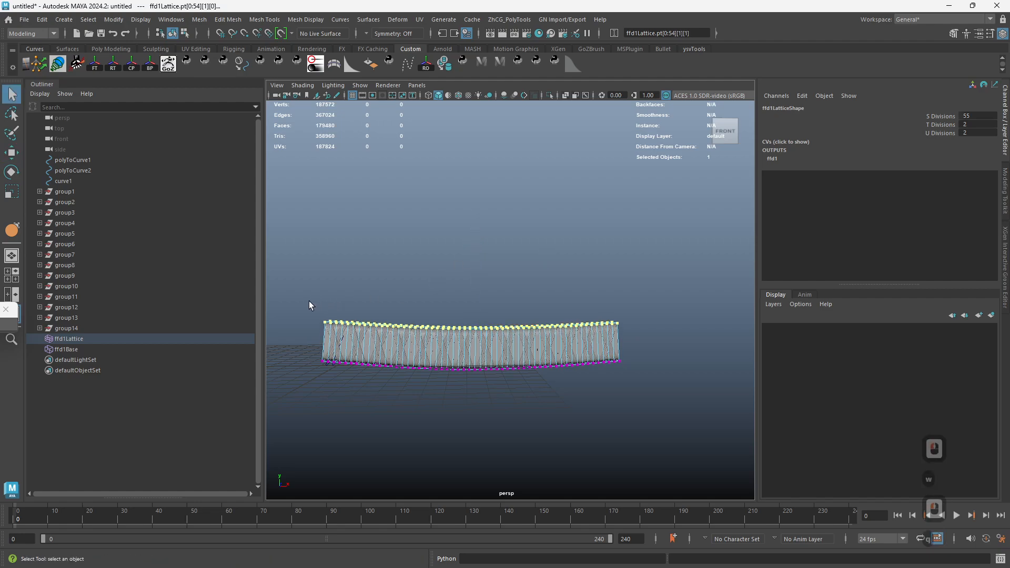
# Step: Scale up the lattice points at the group1 end slightly, using soft selection with a wide falloff along the strip
pyautogui.click(308, 301)
pyautogui.keyDown('alt'); pyautogui.moveTo(308, 304); pyautogui.dragTo(322, 329); pyautogui.keyUp('alt')
pyautogui.keyDown('alt'); pyautogui.moveTo(322, 329); pyautogui.dragTo(401, 344, button='middle'); pyautogui.keyUp('alt')
pyautogui.moveTo(366, 309); pyautogui.dragTo(414, 420)
pyautogui.press('b')
pyautogui.moveTo(433, 407); pyautogui.dragTo(636, 419)
pyautogui.press('r')
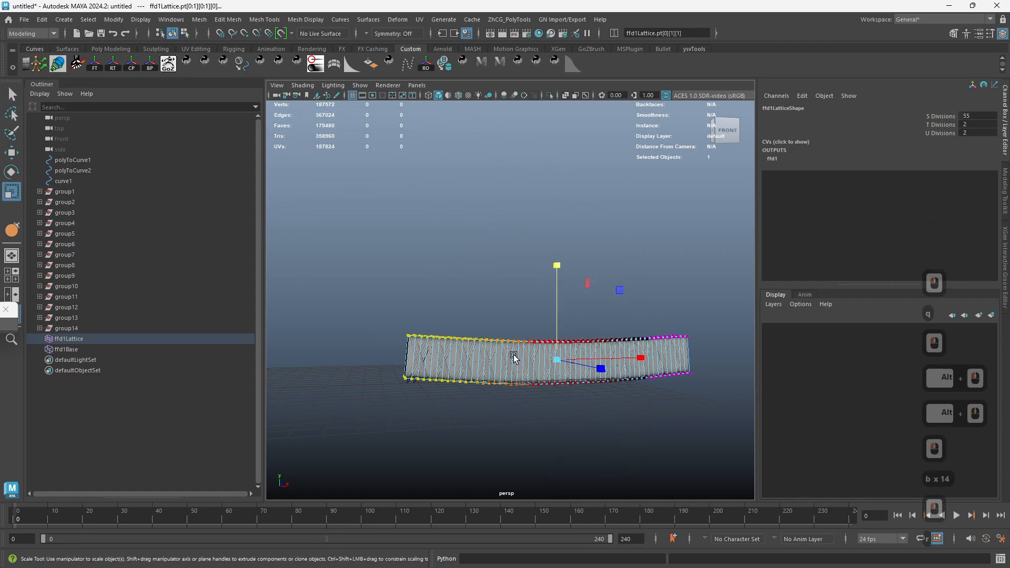
pyautogui.moveTo(555, 358); pyautogui.dragTo(563, 358)
# Step: Return to object mode and hide the lattice
pyautogui.keyDown('alt'); pyautogui.moveTo(564, 359); pyautogui.dragTo(561, 369, button='right'); pyautogui.keyUp('alt')
pyautogui.keyDown('alt'); pyautogui.moveTo(560, 368); pyautogui.dragTo(545, 371); pyautogui.keyUp('alt')
pyautogui.moveTo(500, 435); pyautogui.dragTo(609, 288, button='right')
pyautogui.click(419, 382)
pyautogui.keyDown('alt'); pyautogui.moveTo(419, 383); pyautogui.dragTo(428, 392); pyautogui.keyUp('alt')
pyautogui.keyDown('alt'); pyautogui.moveTo(429, 391); pyautogui.dragTo(454, 393, button='right'); pyautogui.keyUp('alt')
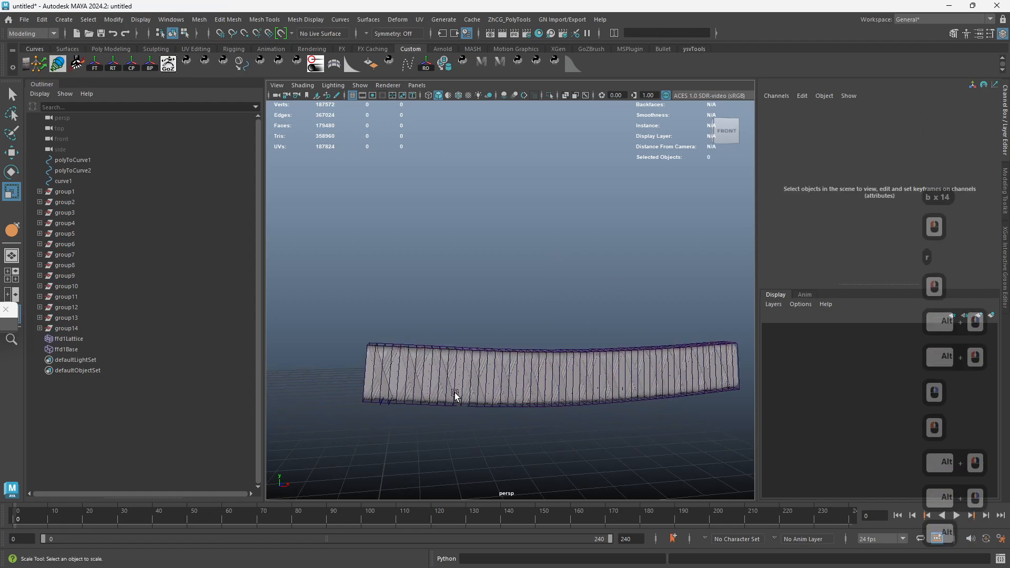
pyautogui.click(455, 393)
pyautogui.hotkey('ctrl', 'h')
# Step: Examine the curved wrapped strip along its length and up close at the group1 end
pyautogui.keyDown('alt'); pyautogui.moveTo(468, 413); pyautogui.dragTo(449, 387); pyautogui.keyUp('alt')
pyautogui.keyDown('alt'); pyautogui.moveTo(569, 394); pyautogui.dragTo(530, 404); pyautogui.keyUp('alt')
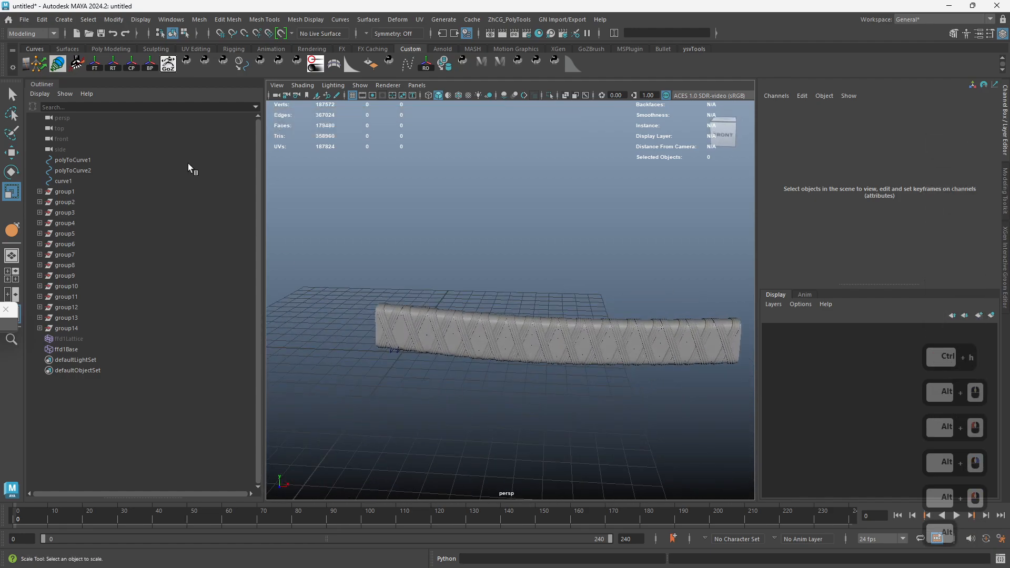
pyautogui.keyDown('alt'); pyautogui.moveTo(316, 226); pyautogui.dragTo(384, 257); pyautogui.keyUp('alt')
pyautogui.keyDown('alt'); pyautogui.moveTo(384, 258); pyautogui.dragTo(399, 337, button='right'); pyautogui.keyUp('alt')
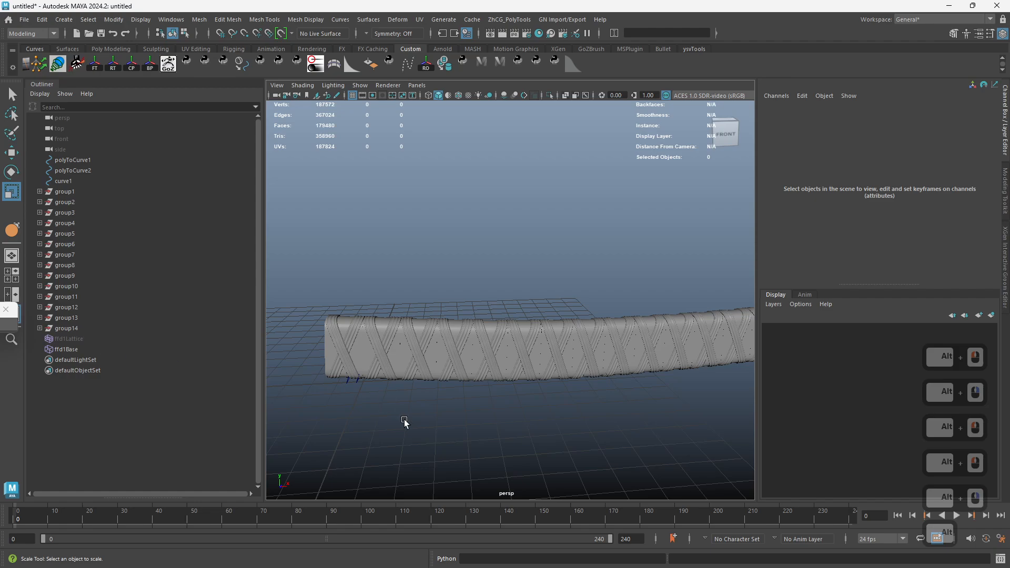
pyautogui.keyDown('alt'); pyautogui.moveTo(404, 422); pyautogui.dragTo(496, 377); pyautogui.keyUp('alt')
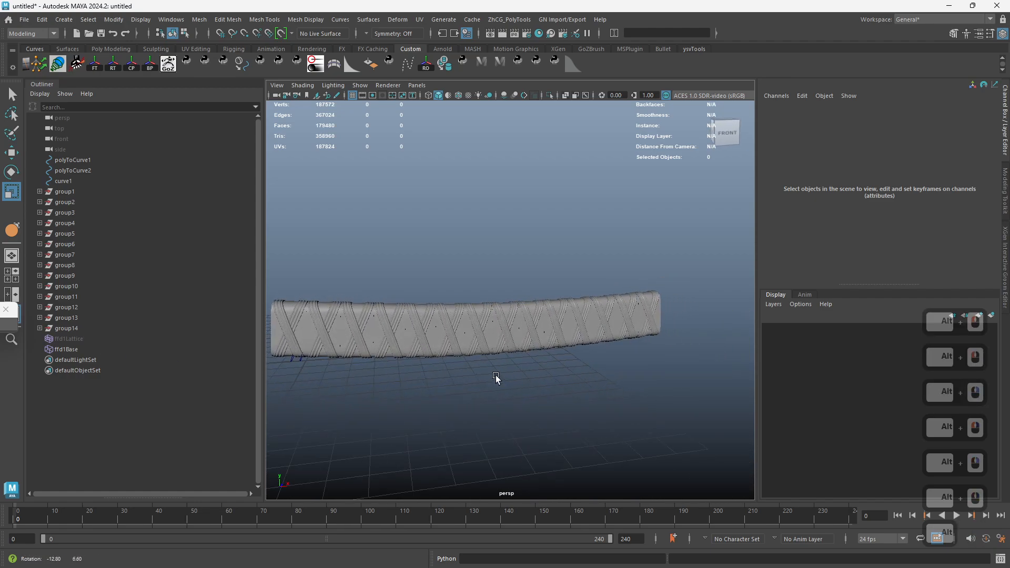
pyautogui.keyDown('alt'); pyautogui.moveTo(496, 378); pyautogui.dragTo(346, 377, button='right'); pyautogui.keyUp('alt')
pyautogui.keyDown('alt'); pyautogui.moveTo(345, 377); pyautogui.dragTo(459, 381, button='middle'); pyautogui.keyUp('alt')
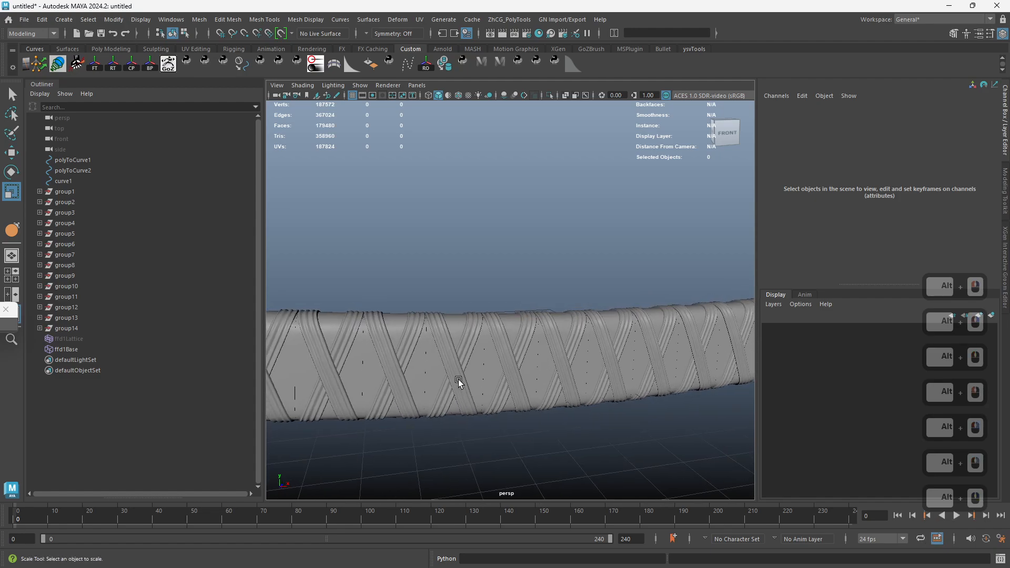
pyautogui.keyDown('alt'); pyautogui.moveTo(279, 376); pyautogui.dragTo(470, 377, button='middle'); pyautogui.keyUp('alt')
pyautogui.keyDown('alt'); pyautogui.moveTo(416, 350); pyautogui.dragTo(368, 367, button='right'); pyautogui.keyUp('alt')
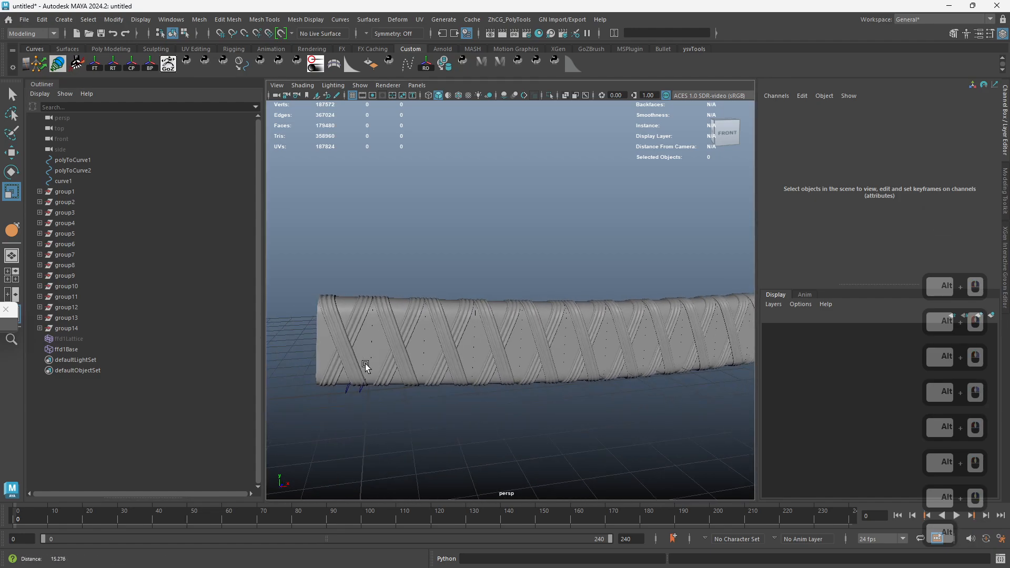
pyautogui.keyDown('alt'); pyautogui.moveTo(368, 368); pyautogui.dragTo(404, 371, button='middle'); pyautogui.keyUp('alt')
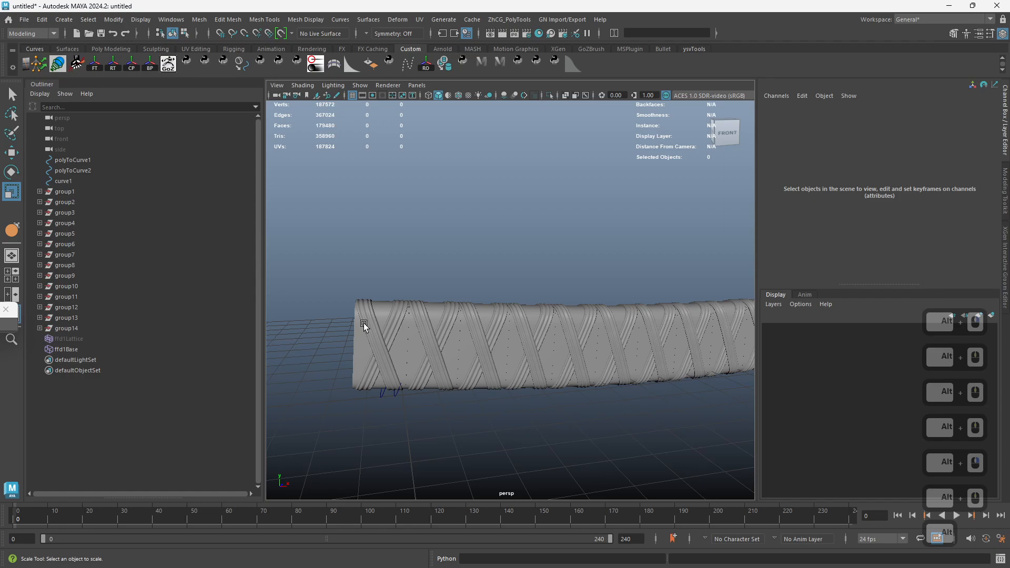
pyautogui.keyDown('alt'); pyautogui.moveTo(363, 323); pyautogui.dragTo(399, 372, button='right'); pyautogui.keyUp('alt')
pyautogui.keyDown('alt'); pyautogui.moveTo(399, 372); pyautogui.dragTo(510, 316, button='middle'); pyautogui.keyUp('alt')
pyautogui.keyDown('alt'); pyautogui.moveTo(510, 315); pyautogui.dragTo(458, 307, button='right'); pyautogui.keyUp('alt')
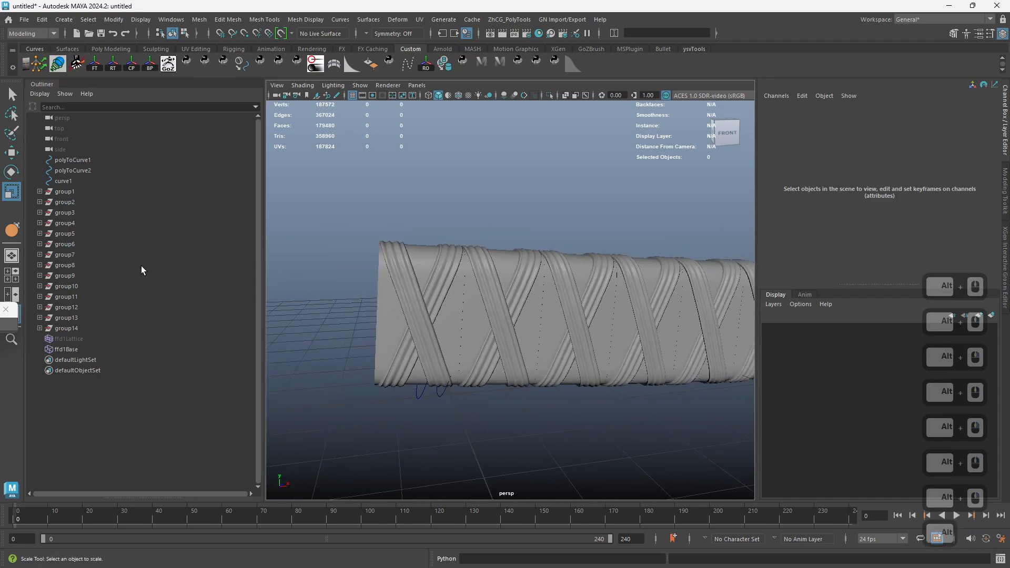
# Step: Delete the construction history of group1 through group14 to bake in the lattice deformation
pyautogui.click(98, 193)
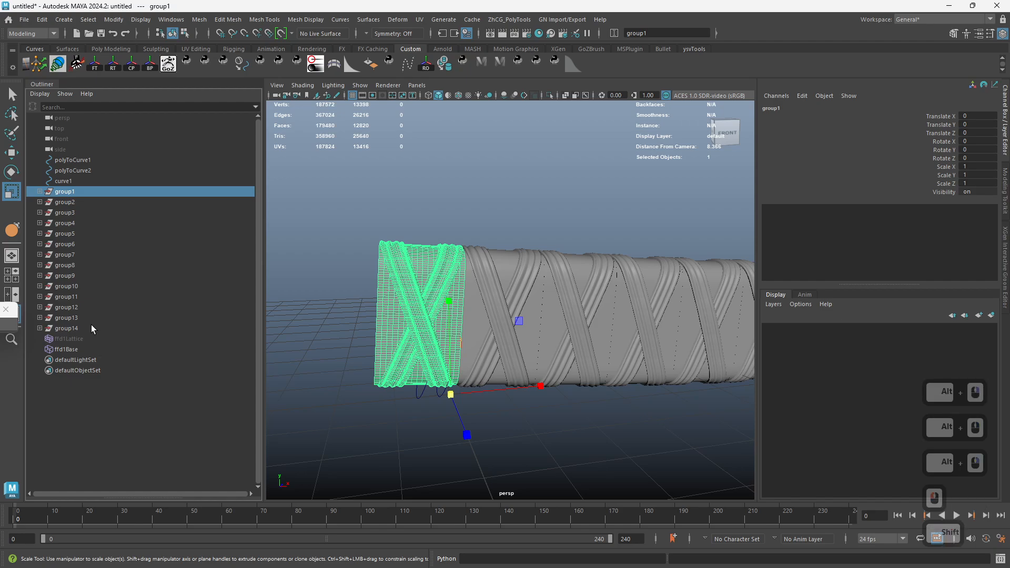
pyautogui.keyDown('shift'); pyautogui.click(84, 327); pyautogui.keyUp('shift')
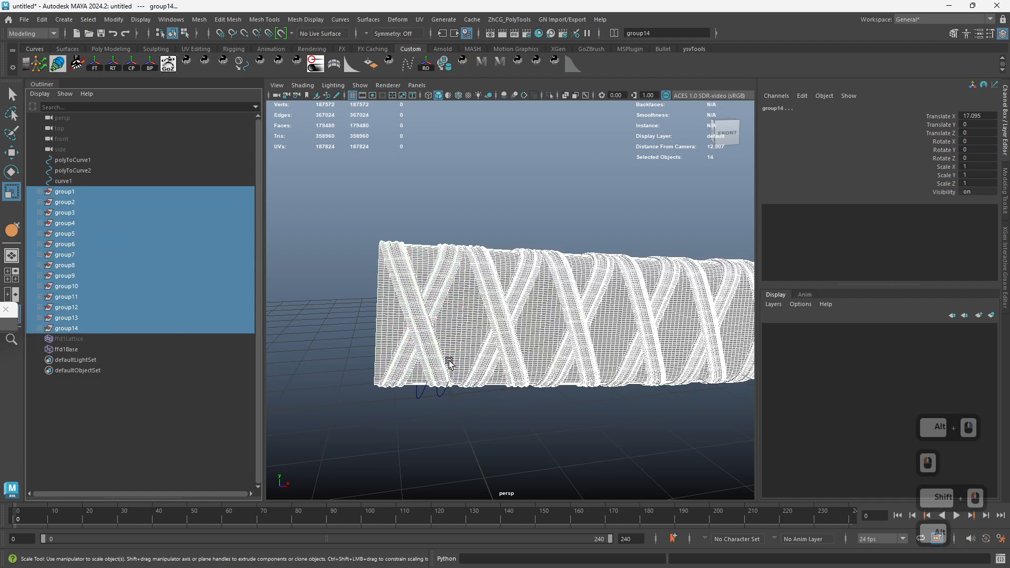
pyautogui.hotkey('alt', 'shift', 'd')
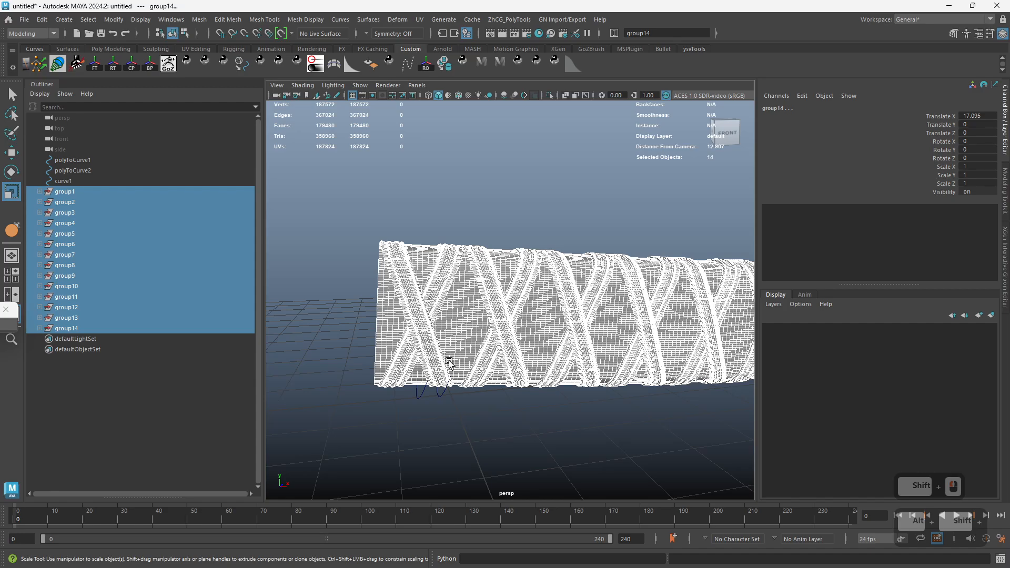
# Step: Select the base blocks inside group1 through group4 and isolate them in the viewport
pyautogui.keyDown('alt'); pyautogui.moveTo(478, 293); pyautogui.dragTo(318, 304, button='right'); pyautogui.keyUp('alt')
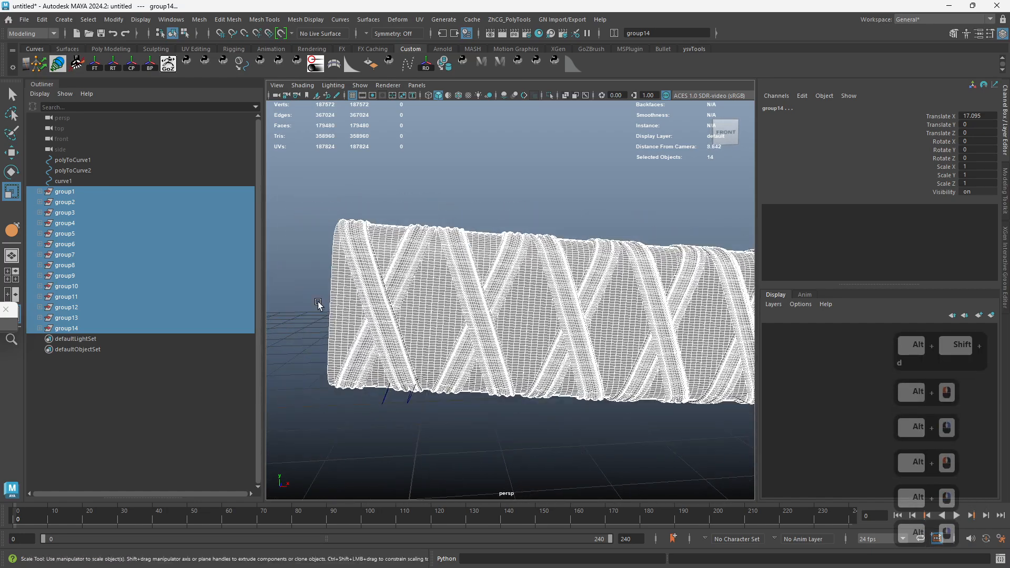
pyautogui.click(372, 307)
pyautogui.press('q')
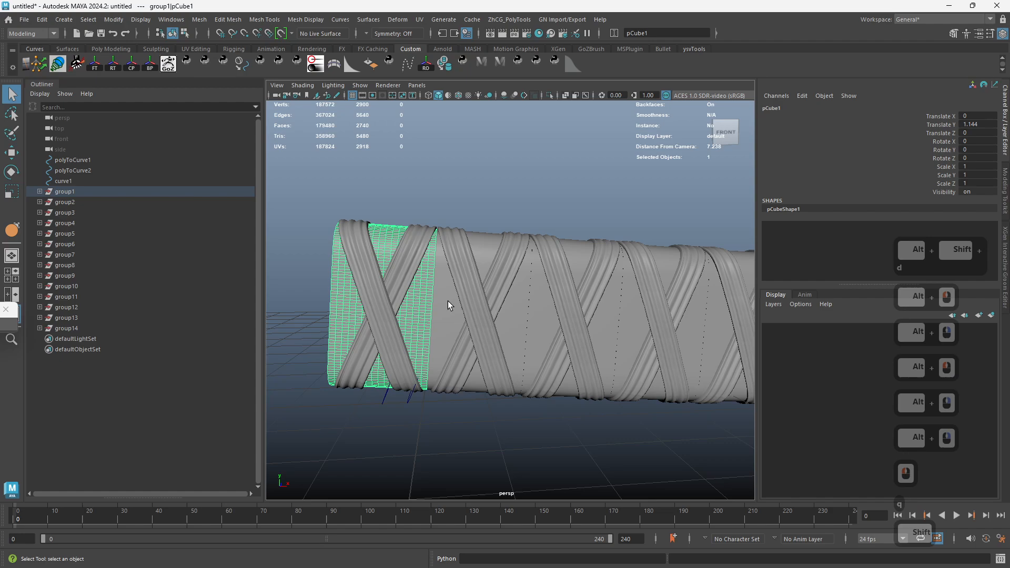
pyautogui.keyDown('shift'); pyautogui.click(448, 301); pyautogui.keyUp('shift')
pyautogui.keyDown('shift'); pyautogui.click(545, 316); pyautogui.keyUp('shift')
pyautogui.keyDown('alt'); pyautogui.moveTo(545, 315); pyautogui.dragTo(569, 364, button='right'); pyautogui.keyUp('alt')
pyautogui.keyDown('alt'); pyautogui.moveTo(569, 364); pyautogui.dragTo(475, 367, button='middle'); pyautogui.keyUp('alt')
pyautogui.keyDown('alt'); pyautogui.moveTo(475, 367); pyautogui.dragTo(556, 385, button='right'); pyautogui.keyUp('alt')
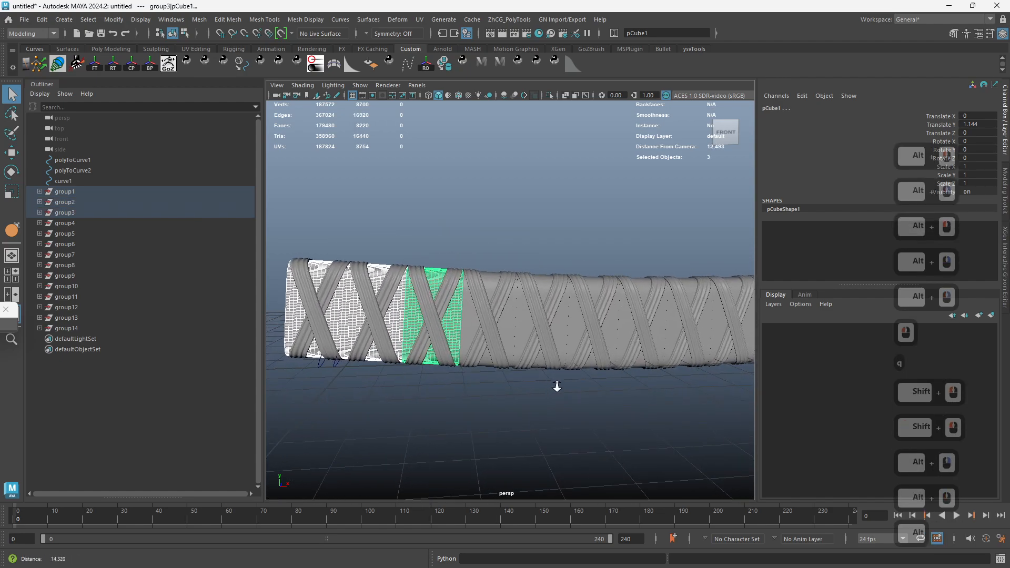
pyautogui.keyDown('shift'); pyautogui.click(472, 326); pyautogui.keyUp('shift')
pyautogui.keyDown('alt'); pyautogui.moveTo(499, 347); pyautogui.dragTo(433, 311, button='right'); pyautogui.keyUp('alt')
pyautogui.hotkey('alt', 'v')
pyautogui.keyDown('alt'); pyautogui.moveTo(433, 310); pyautogui.dragTo(558, 299, button='middle'); pyautogui.keyUp('alt')
pyautogui.keyDown('alt'); pyautogui.moveTo(557, 298); pyautogui.dragTo(619, 344, button='right'); pyautogui.keyUp('alt')
pyautogui.keyDown('alt'); pyautogui.moveTo(618, 344); pyautogui.dragTo(600, 365); pyautogui.keyUp('alt')
pyautogui.keyDown('alt'); pyautogui.moveTo(551, 348); pyautogui.dragTo(515, 335, button='middle'); pyautogui.keyUp('alt')
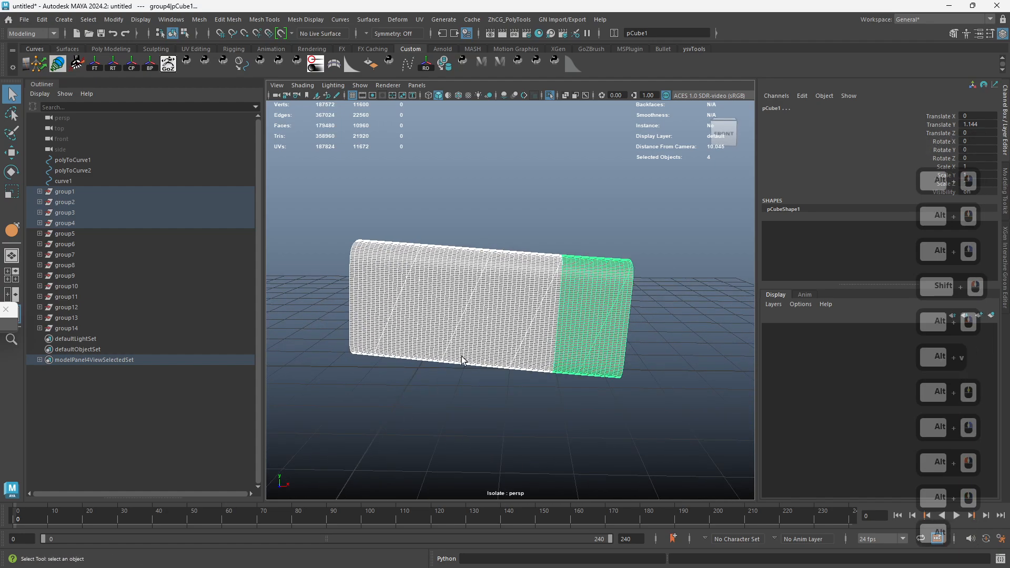
# Step: Select all edges of the four isolated blocks and convert the selection to only their border edges
pyautogui.keyDown('alt'); pyautogui.moveTo(462, 360); pyautogui.dragTo(498, 376, button='right'); pyautogui.keyUp('alt')
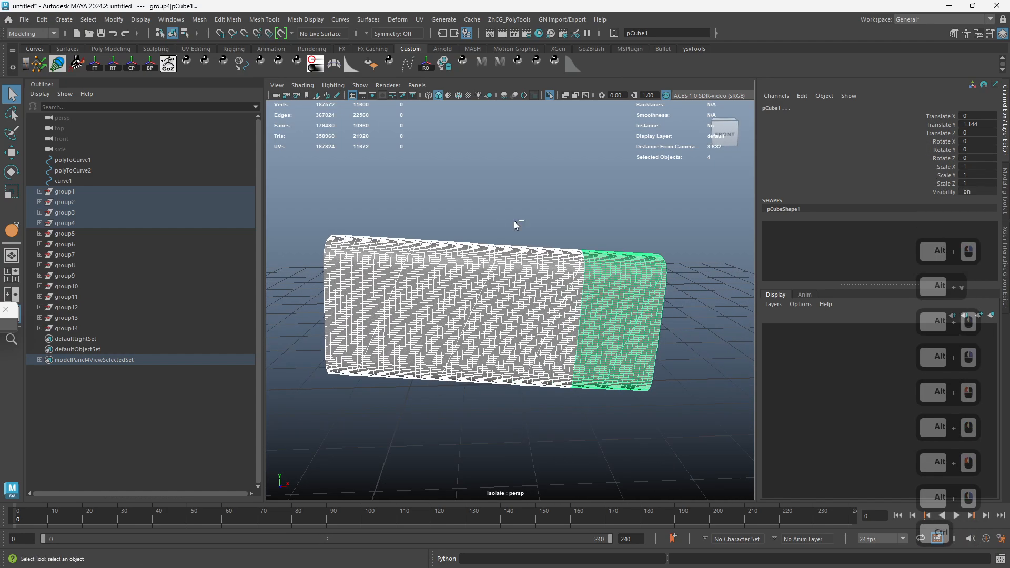
pyautogui.keyDown('ctrl'); pyautogui.moveTo(514, 221); pyautogui.dragTo(523, 244, button='right'); pyautogui.keyUp('ctrl')
pyautogui.moveTo(273, 181); pyautogui.dragTo(754, 437)
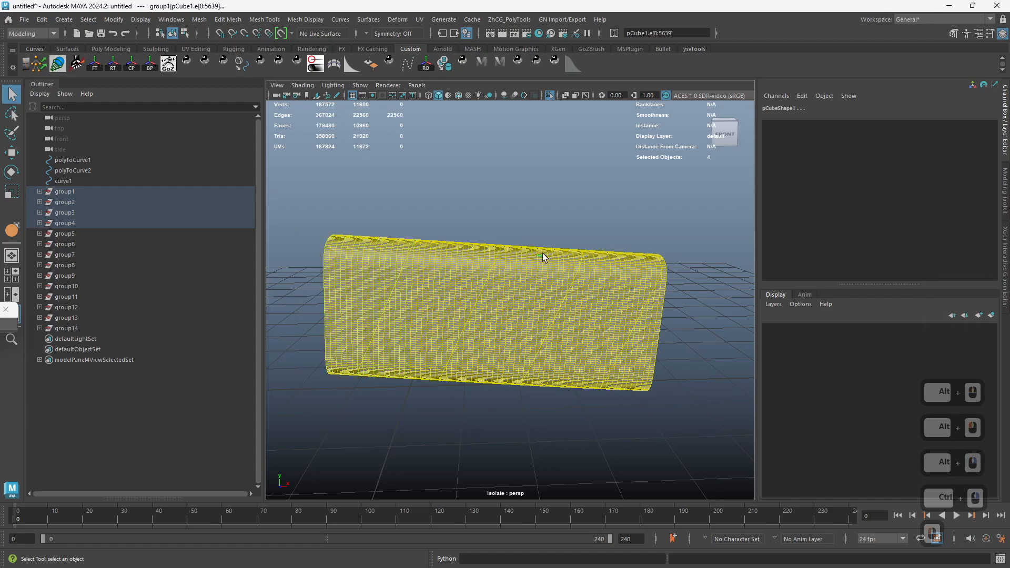
pyautogui.keyDown('ctrl'); pyautogui.moveTo(541, 251); pyautogui.dragTo(631, 83, button='right'); pyautogui.keyUp('ctrl')
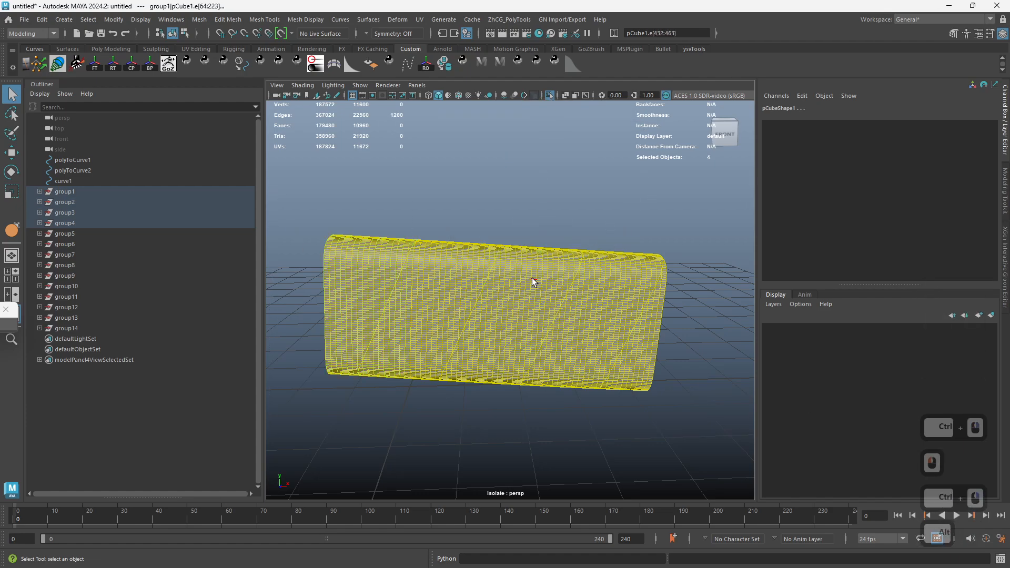
# Step: Try to sew the selected border edges of the four separate base blocks together
pyautogui.press('b')
pyautogui.keyDown('alt'); pyautogui.moveTo(526, 309); pyautogui.dragTo(498, 255); pyautogui.keyUp('alt')
pyautogui.keyDown('shift'); pyautogui.rightClick(495, 256); pyautogui.keyUp('shift')
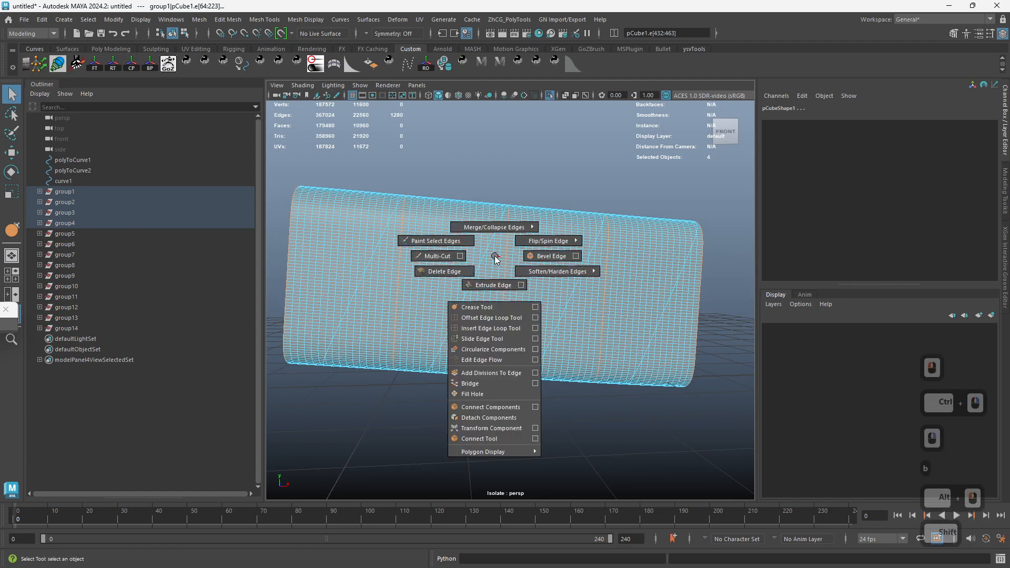
pyautogui.keyDown('shift'); pyautogui.moveTo(494, 256); pyautogui.dragTo(548, 162, button='right'); pyautogui.keyUp('shift')
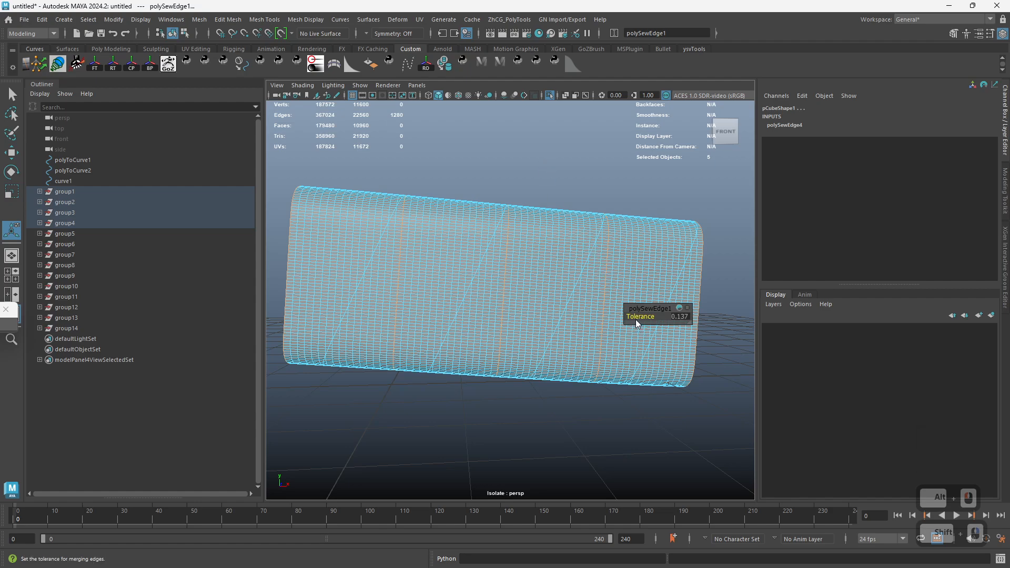
pyautogui.click(636, 320)
pyautogui.moveTo(624, 327); pyautogui.dragTo(627, 326, button='middle')
pyautogui.hotkey('ctrl', 'z')
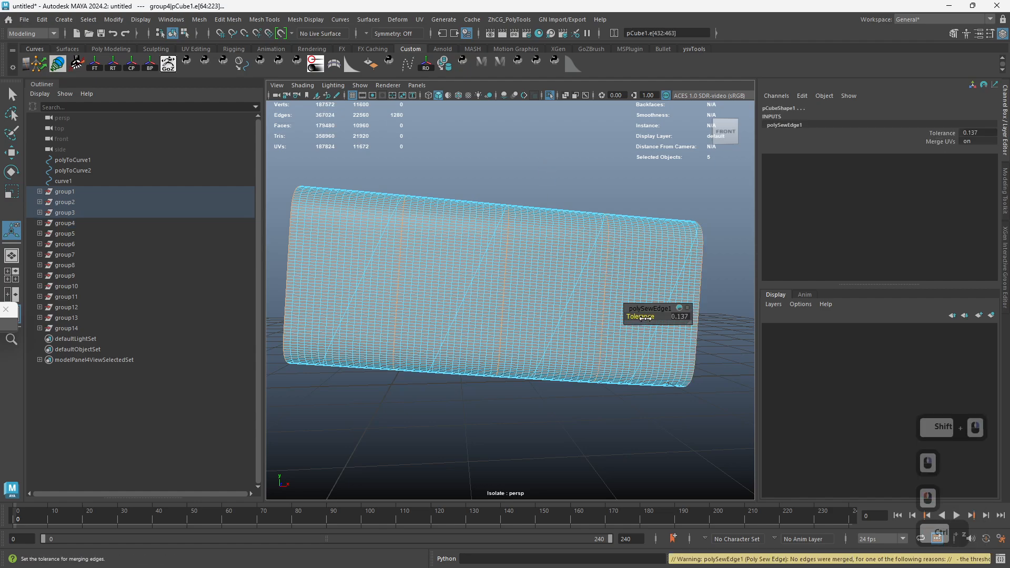
# Step: Combine the base blocks of group1 through group4 into a single mesh and delete its construction history
pyautogui.moveTo(720, 148); pyautogui.dragTo(720, 147, button='right')
pyautogui.click(585, 283)
pyautogui.keyDown('alt'); pyautogui.moveTo(615, 283); pyautogui.dragTo(648, 314); pyautogui.keyUp('alt')
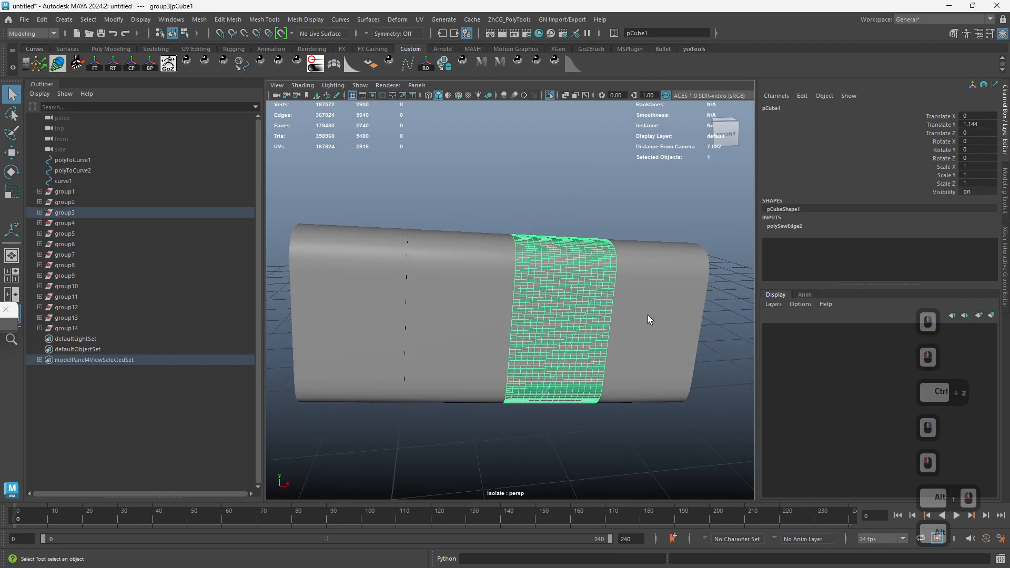
pyautogui.moveTo(642, 333); pyautogui.dragTo(617, 349, button='right')
pyautogui.click(655, 318)
pyautogui.keyDown('shift'); pyautogui.click(552, 332); pyautogui.keyUp('shift')
pyautogui.keyDown('shift'); pyautogui.click(427, 305); pyautogui.keyUp('shift')
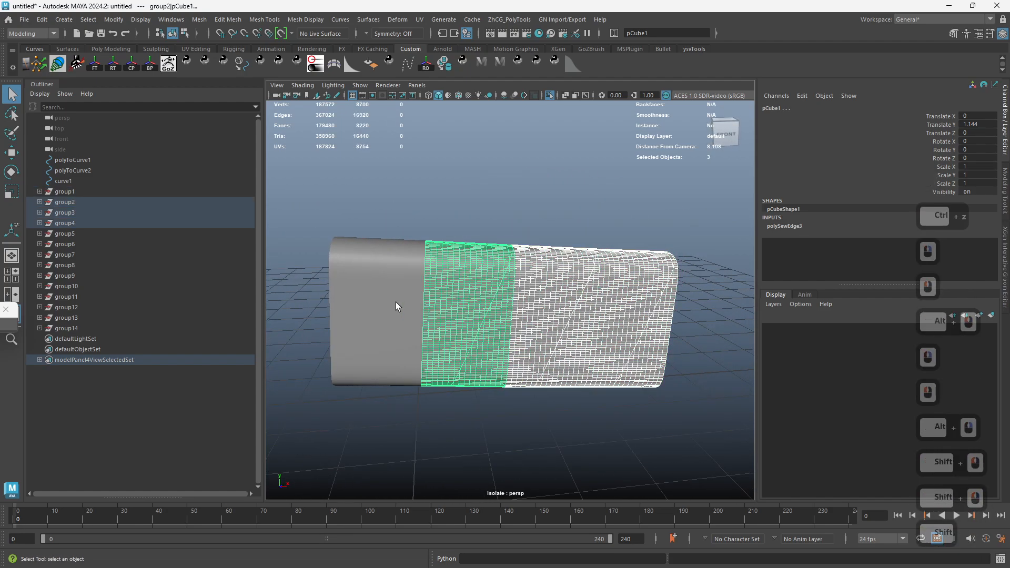
pyautogui.keyDown('shift'); pyautogui.click(395, 302); pyautogui.keyUp('shift')
pyautogui.keyDown('shift'); pyautogui.moveTo(481, 268); pyautogui.dragTo(468, 501, button='right'); pyautogui.keyUp('shift')
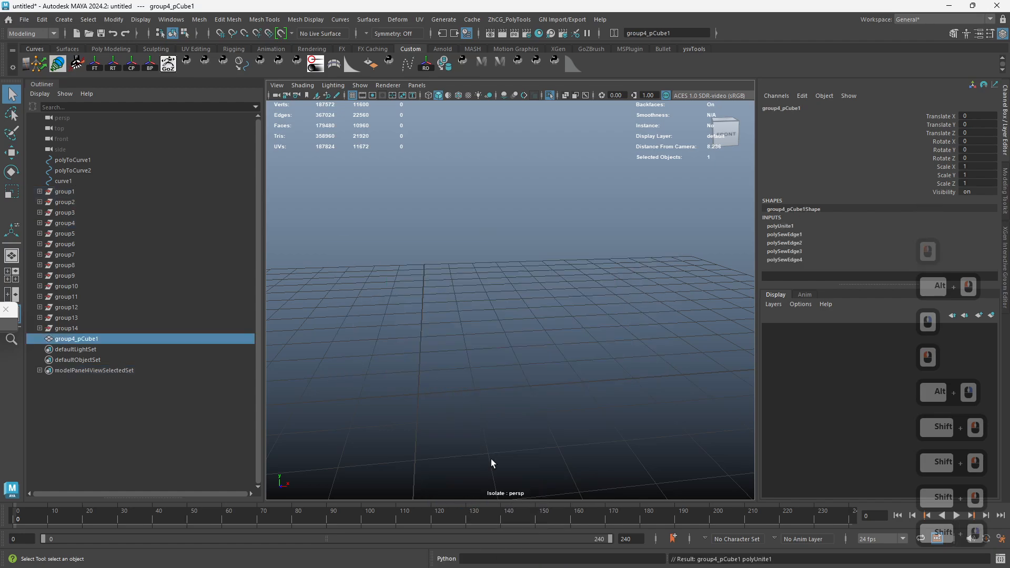
pyautogui.click(565, 340)
pyautogui.hotkey('alt', 'shift', 'd')
# Step: Select the border edges of the combined base mesh and sew them together with a tolerance of 0.137
pyautogui.keyDown('alt'); pyautogui.moveTo(555, 338); pyautogui.dragTo(489, 342); pyautogui.keyUp('alt')
pyautogui.keyDown('alt'); pyautogui.moveTo(490, 342); pyautogui.dragTo(502, 263, button='right'); pyautogui.keyUp('alt')
pyautogui.keyDown('alt'); pyautogui.moveTo(503, 258); pyautogui.dragTo(474, 241, button='right'); pyautogui.keyUp('alt')
pyautogui.moveTo(785, 506); pyautogui.dragTo(788, 508)
pyautogui.keyDown('ctrl'); pyautogui.moveTo(445, 267); pyautogui.dragTo(487, 179, button='right'); pyautogui.keyUp('ctrl')
pyautogui.keyDown('alt'); pyautogui.moveTo(479, 219); pyautogui.dragTo(599, 213, button='right'); pyautogui.keyUp('alt')
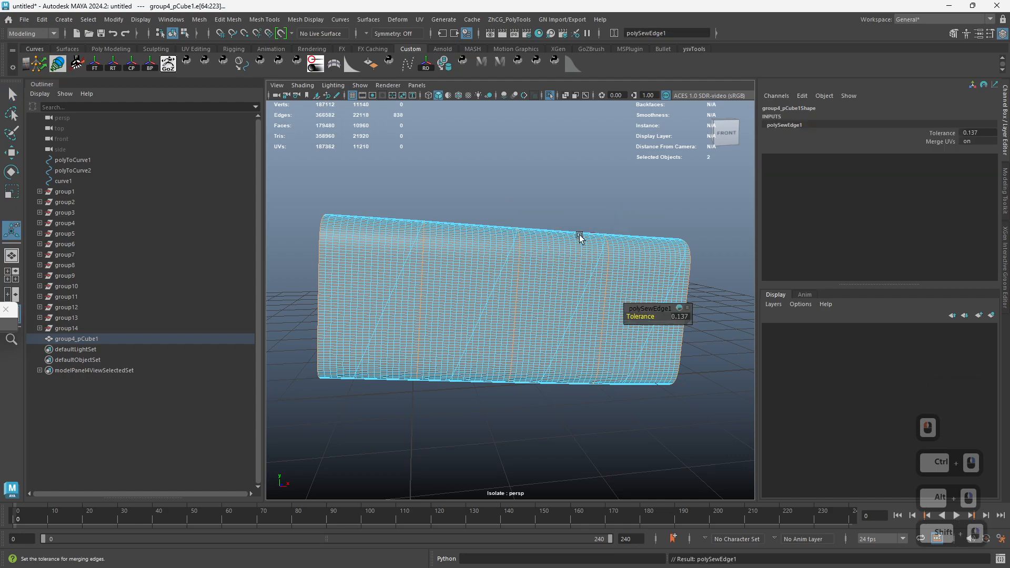
pyautogui.keyDown('alt'); pyautogui.moveTo(465, 277); pyautogui.dragTo(514, 282, button='right'); pyautogui.keyUp('alt')
pyautogui.keyDown('alt'); pyautogui.moveTo(379, 293); pyautogui.dragTo(489, 256, button='right'); pyautogui.keyUp('alt')
pyautogui.moveTo(525, 226); pyautogui.dragTo(550, 205, button='right')
pyautogui.click(448, 350)
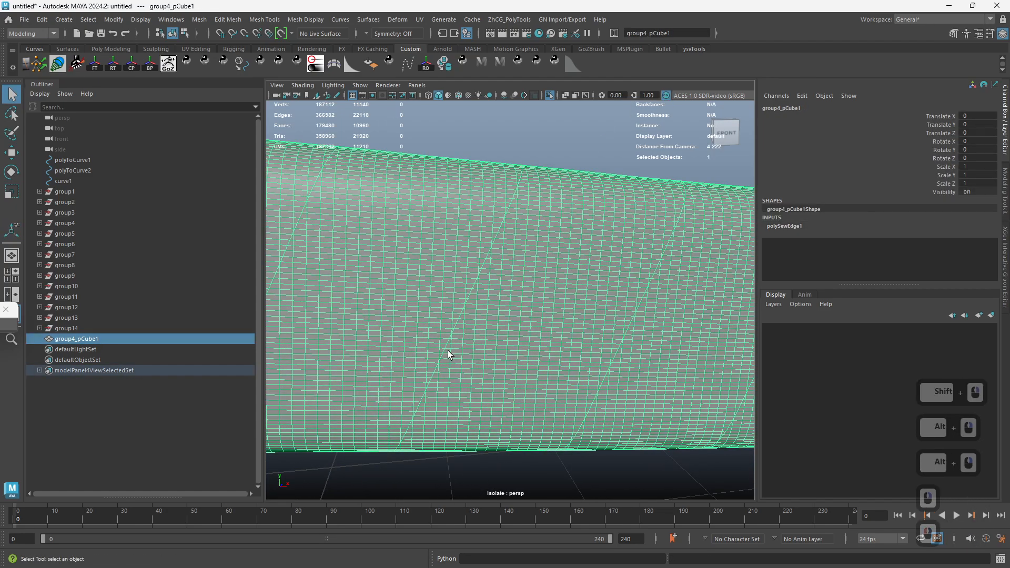
pyautogui.keyDown('alt'); pyautogui.moveTo(453, 358); pyautogui.dragTo(353, 340, button='right'); pyautogui.keyUp('alt')
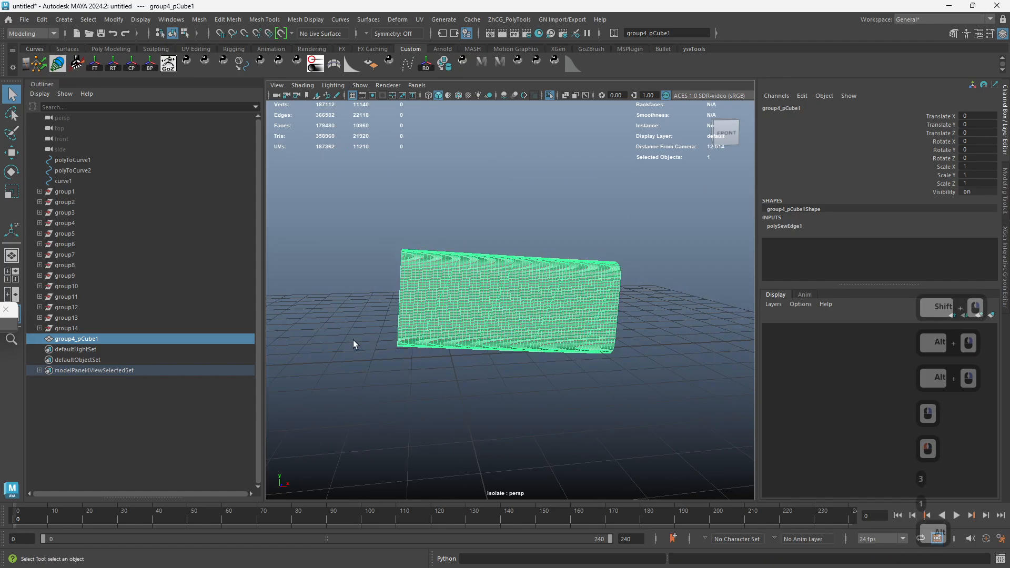
# Step: Sew the remaining border edges of the combined base mesh and check the seams with a smooth preview
pyautogui.moveTo(477, 337); pyautogui.dragTo(458, 175, button='right')
pyautogui.moveTo(347, 182); pyautogui.dragTo(753, 464)
pyautogui.keyDown('ctrl'); pyautogui.moveTo(507, 309); pyautogui.dragTo(447, 229, button='right'); pyautogui.keyUp('ctrl')
pyautogui.keyDown('alt'); pyautogui.moveTo(386, 320); pyautogui.dragTo(457, 368, button='right'); pyautogui.keyUp('alt')
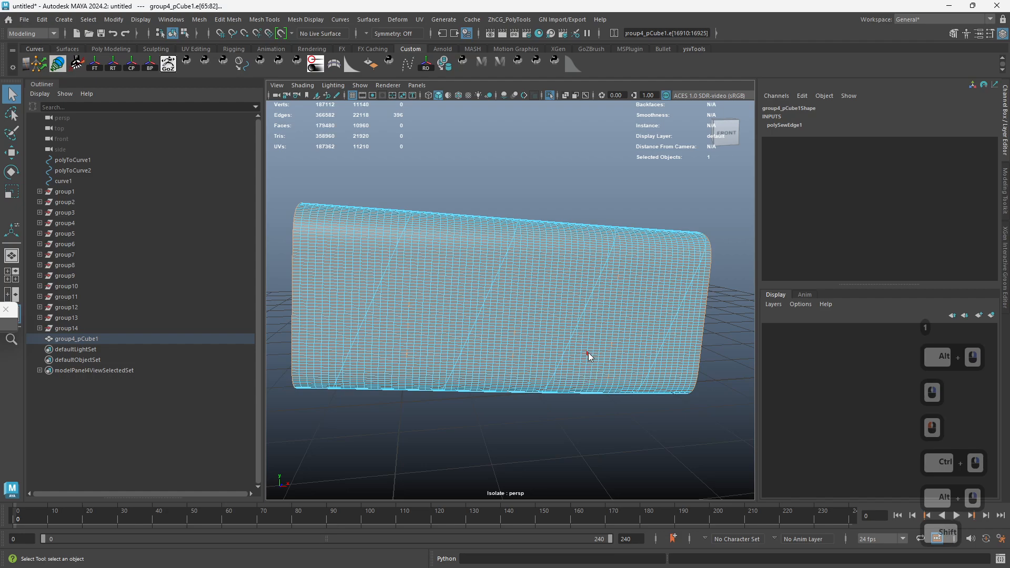
pyautogui.keyDown('shift'); pyautogui.moveTo(588, 352); pyautogui.dragTo(637, 270, button='right'); pyautogui.keyUp('shift')
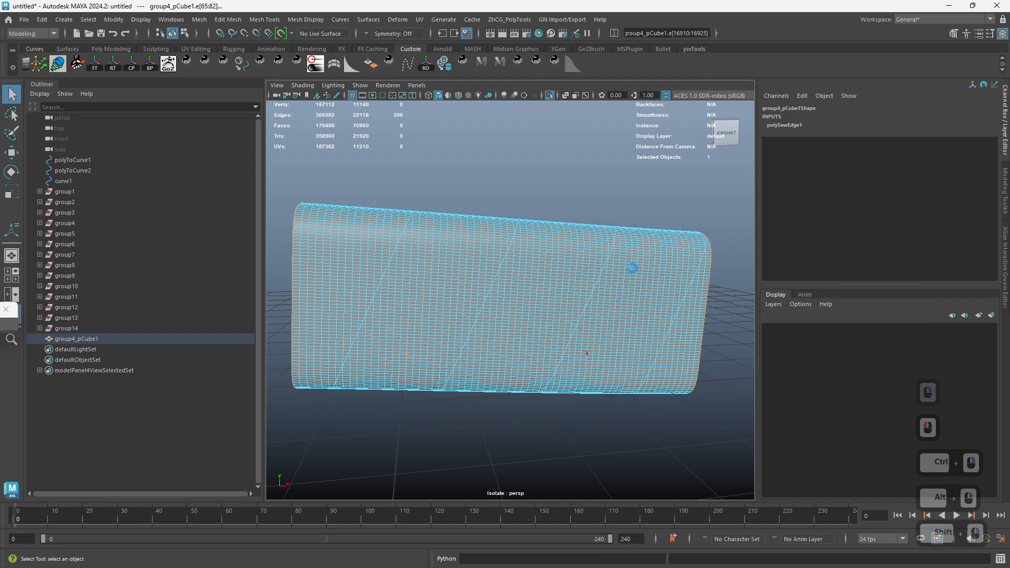
pyautogui.keyDown('alt'); pyautogui.moveTo(532, 333); pyautogui.dragTo(496, 342, button='right'); pyautogui.keyUp('alt')
pyautogui.click(530, 321)
pyautogui.press('3')
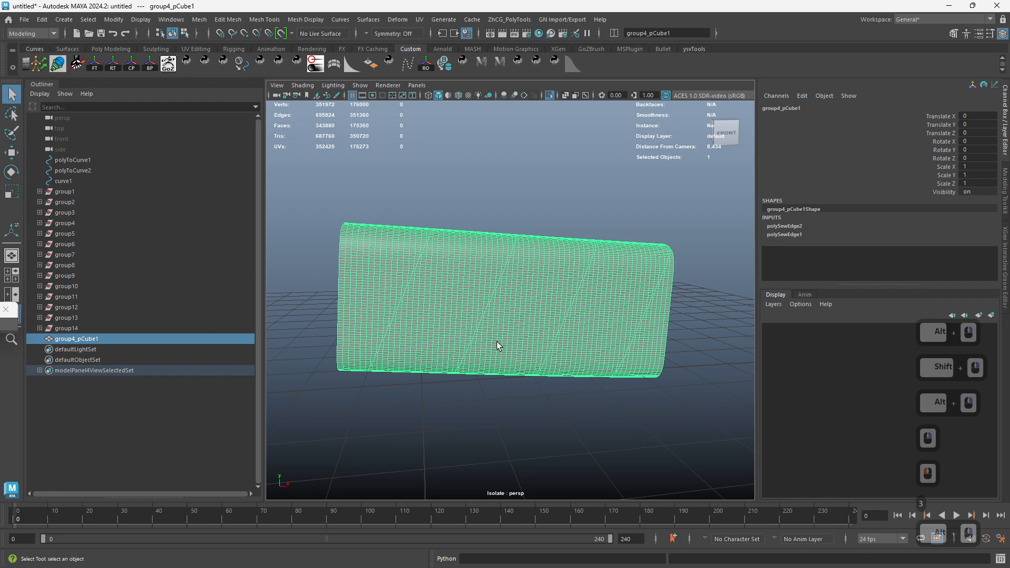
pyautogui.press('1')
pyautogui.keyDown('alt'); pyautogui.moveTo(586, 348); pyautogui.dragTo(560, 347); pyautogui.keyUp('alt')
pyautogui.press('1')
pyautogui.keyDown('alt'); pyautogui.moveTo(563, 348); pyautogui.dragTo(522, 349, button='right'); pyautogui.keyUp('alt')
# Step: Isolate the merged base mesh together with the bands of group1 through group4 and the leftover curves
pyautogui.hotkey('alt', 'v')
pyautogui.keyDown('alt'); pyautogui.moveTo(594, 368); pyautogui.dragTo(567, 370, button='right'); pyautogui.keyUp('alt')
pyautogui.keyDown('alt'); pyautogui.moveTo(513, 361); pyautogui.dragTo(452, 375); pyautogui.keyUp('alt')
pyautogui.keyDown('alt'); pyautogui.moveTo(453, 375); pyautogui.dragTo(473, 372, button='right'); pyautogui.keyUp('alt')
pyautogui.keyDown('alt'); pyautogui.moveTo(473, 372); pyautogui.dragTo(500, 342); pyautogui.keyUp('alt')
pyautogui.moveTo(577, 385); pyautogui.dragTo(597, 394)
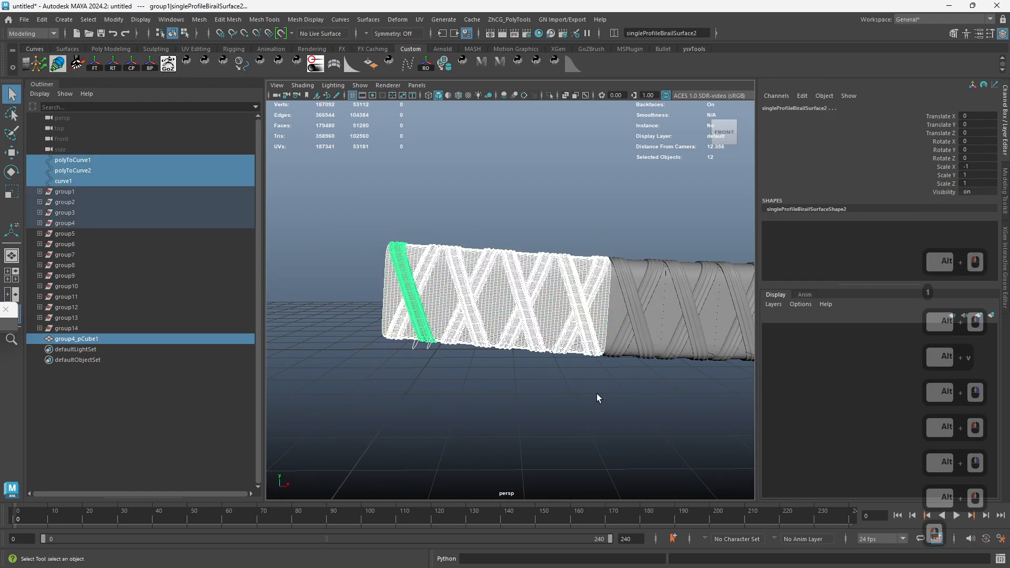
pyautogui.hotkey('alt', 'v')
pyautogui.keyDown('alt'); pyautogui.moveTo(491, 326); pyautogui.dragTo(427, 331); pyautogui.keyUp('alt')
pyautogui.click(399, 353)
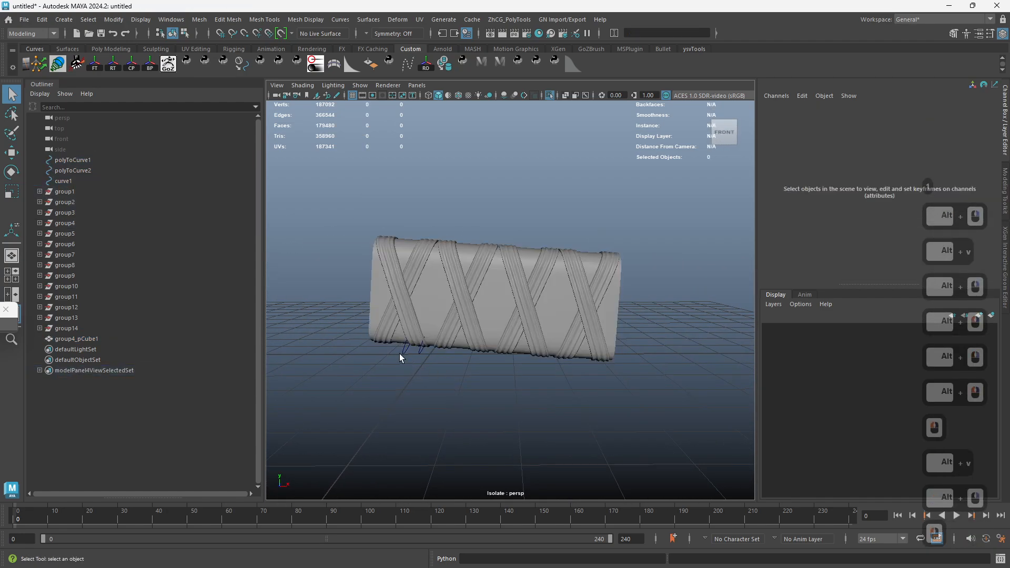
# Step: Hide the three construction curves polyToCurve1, polyToCurve2 and curve1
pyautogui.click(147, 160)
pyautogui.keyDown('shift'); pyautogui.click(137, 181); pyautogui.keyUp('shift')
pyautogui.hotkey('ctrl', 'h')
# Step: Examine the individual crossed bands of group1 and group2 around the merged base mesh
pyautogui.keyDown('alt'); pyautogui.moveTo(469, 438); pyautogui.dragTo(503, 437); pyautogui.keyUp('alt')
pyautogui.keyDown('alt'); pyautogui.moveTo(500, 388); pyautogui.dragTo(534, 388, button='right'); pyautogui.keyUp('alt')
pyautogui.keyDown('alt'); pyautogui.moveTo(497, 385); pyautogui.dragTo(484, 384, button='right'); pyautogui.keyUp('alt')
pyautogui.click(511, 347)
pyautogui.click(491, 310)
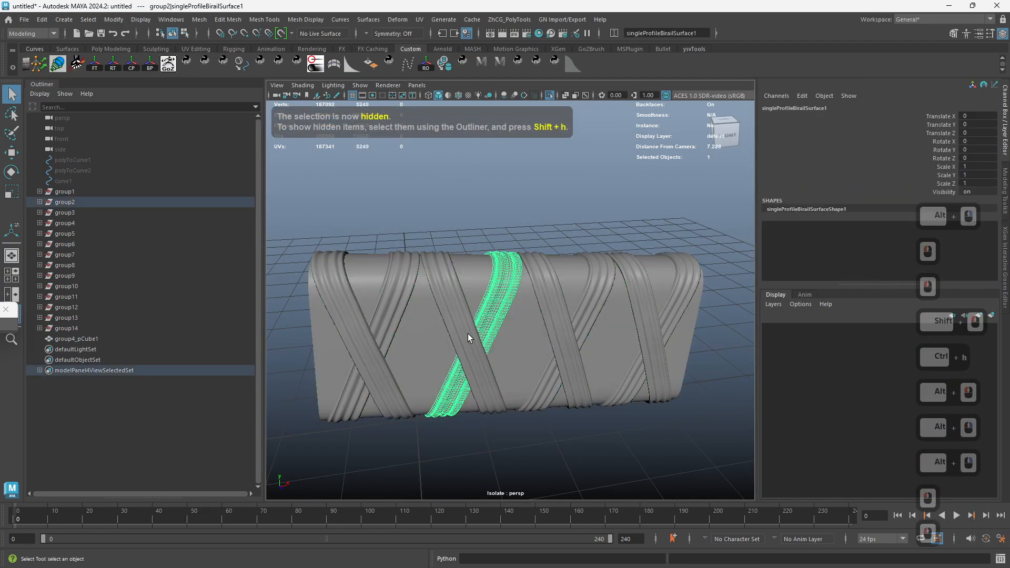
pyautogui.click(376, 333)
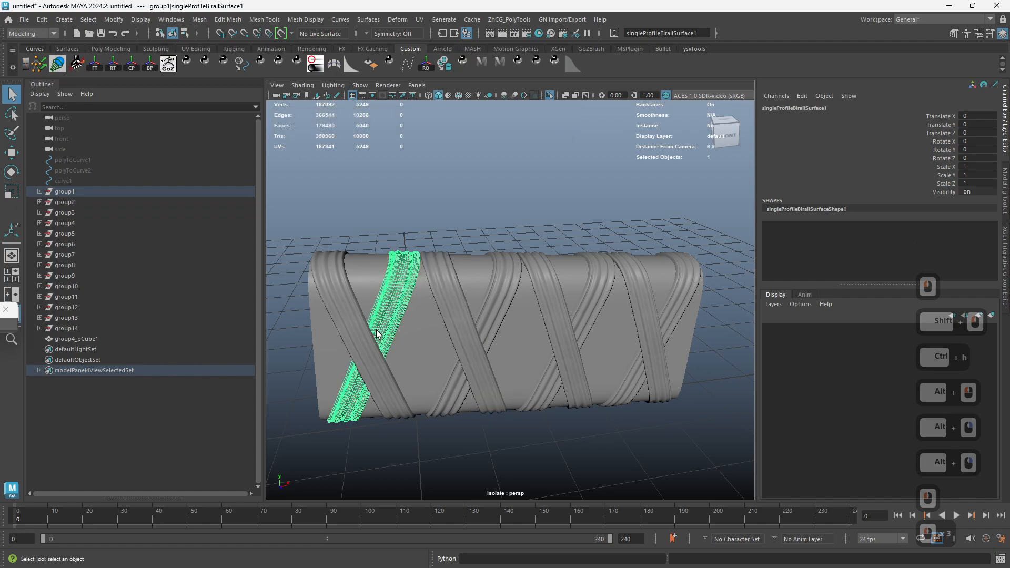
pyautogui.click(374, 383)
pyautogui.keyDown('alt'); pyautogui.moveTo(410, 373); pyautogui.dragTo(368, 361, button='right'); pyautogui.keyUp('alt')
pyautogui.keyDown('alt'); pyautogui.moveTo(367, 361); pyautogui.dragTo(418, 359); pyautogui.keyUp('alt')
# Step: Turn off isolation and view the whole wrapped strip from its end and its side
pyautogui.hotkey('alt', 'v')
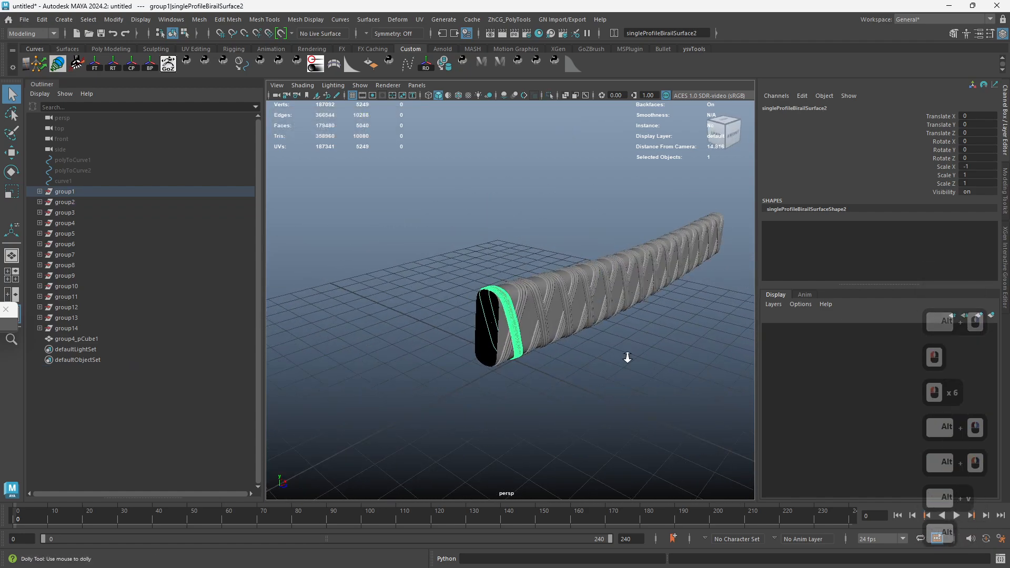
pyautogui.keyDown('alt'); pyautogui.moveTo(627, 354); pyautogui.dragTo(710, 281, button='right'); pyautogui.keyUp('alt')
pyautogui.keyDown('alt'); pyautogui.moveTo(710, 281); pyautogui.dragTo(673, 254); pyautogui.keyUp('alt')
pyautogui.keyDown('alt'); pyautogui.moveTo(337, 343); pyautogui.dragTo(532, 332); pyautogui.keyUp('alt')
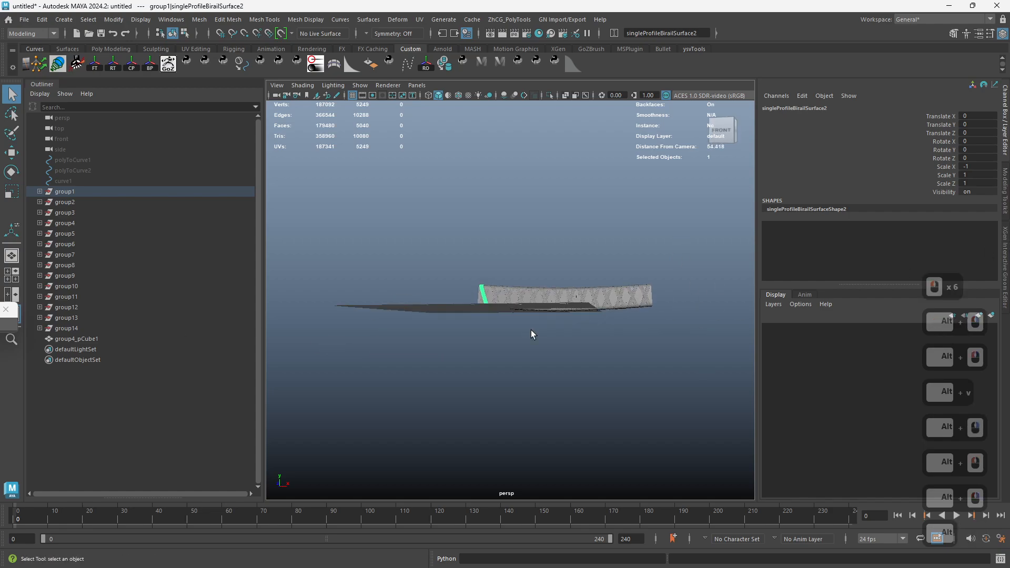